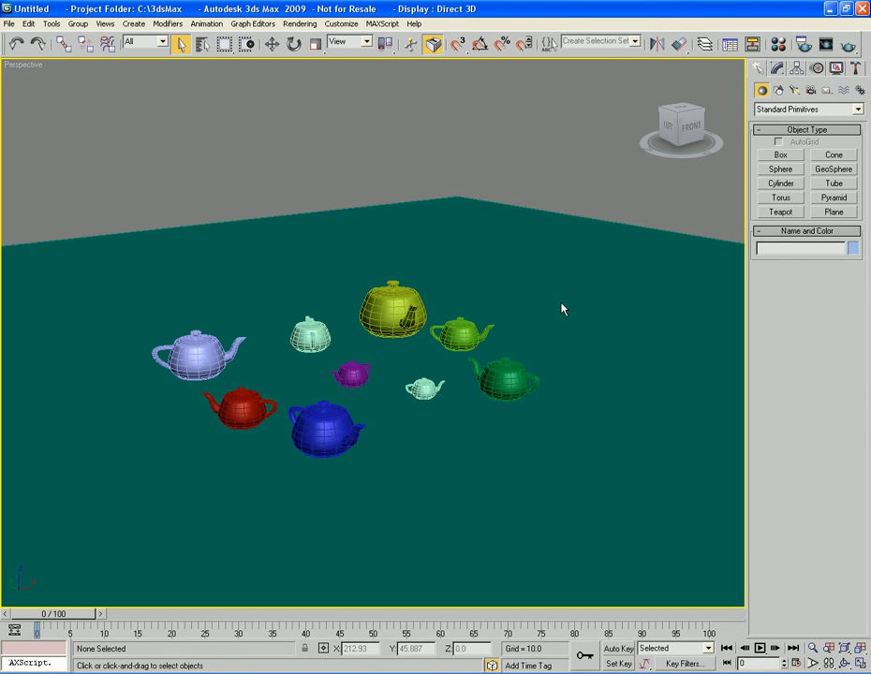
Step: Render the Perspective view of the teapots under default lighting, then close the render window
key("shift+q")
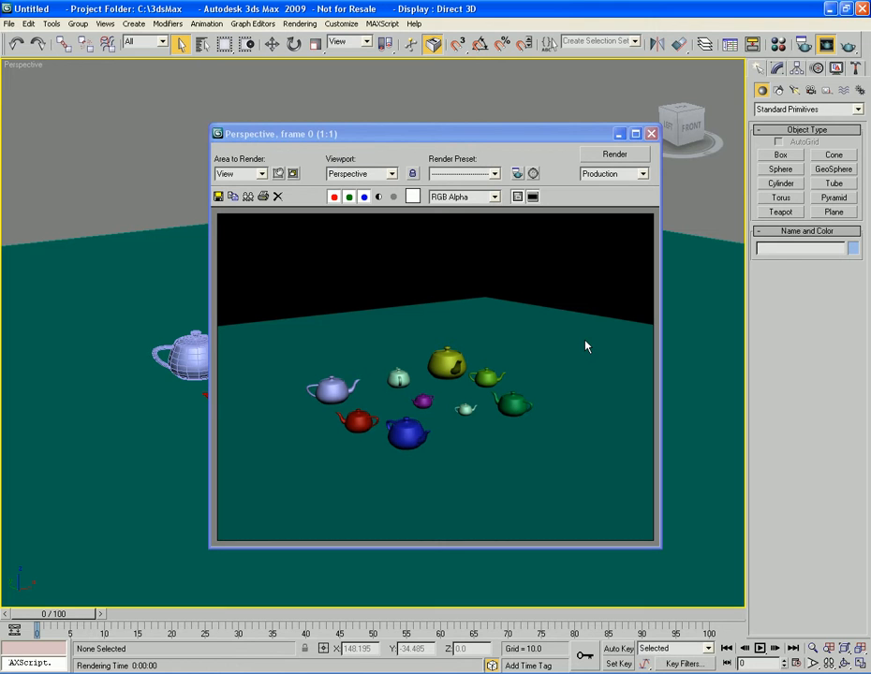
left_click(651, 134)
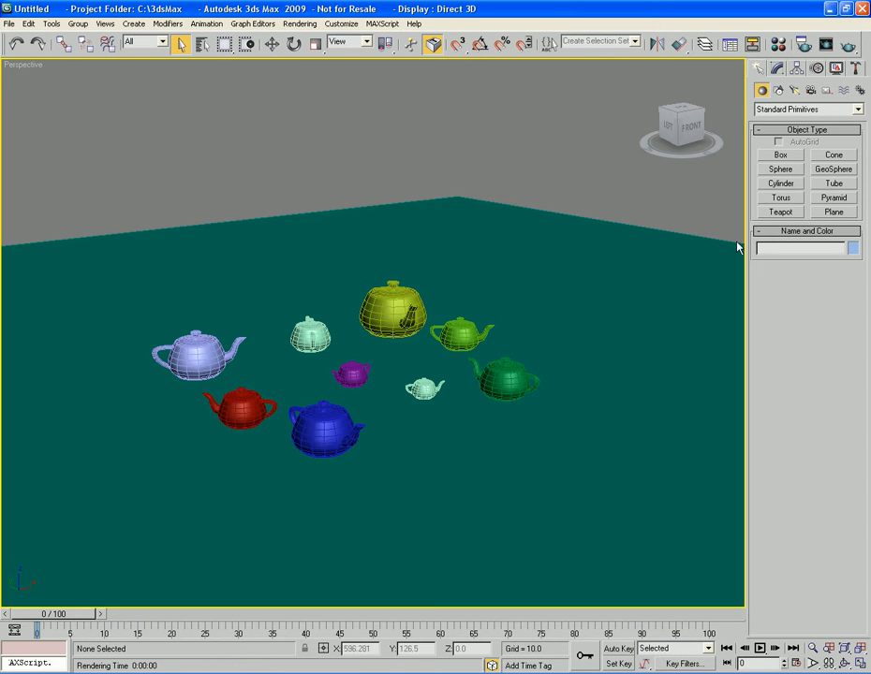
Step: Create a Standard Target Spot light on the ground between the teapots, its target about 42.5 units away beside the purple teapot
left_click(795, 92)
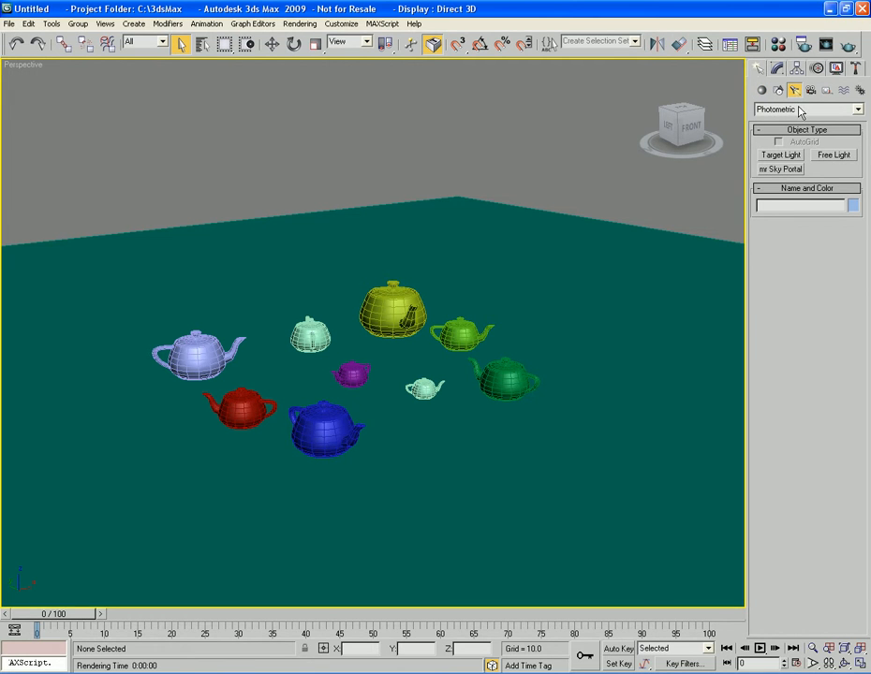
left_click(801, 109)
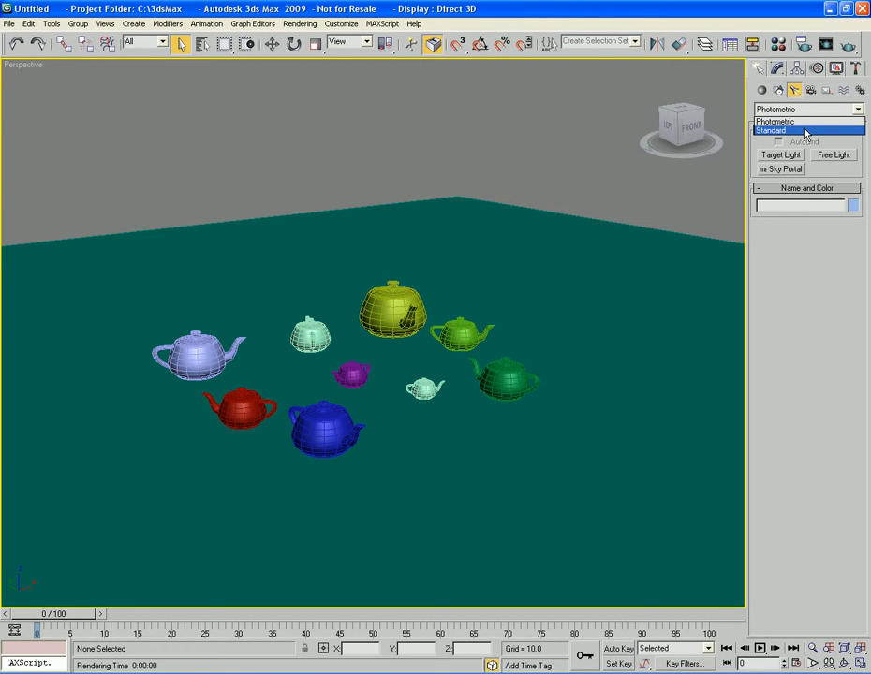
left_click(805, 132)
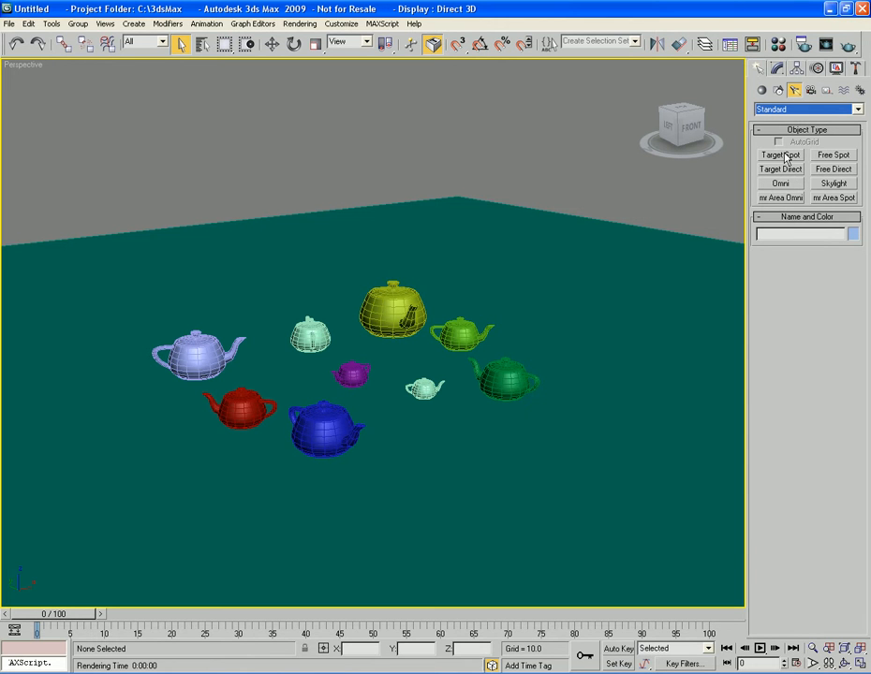
left_click(783, 155)
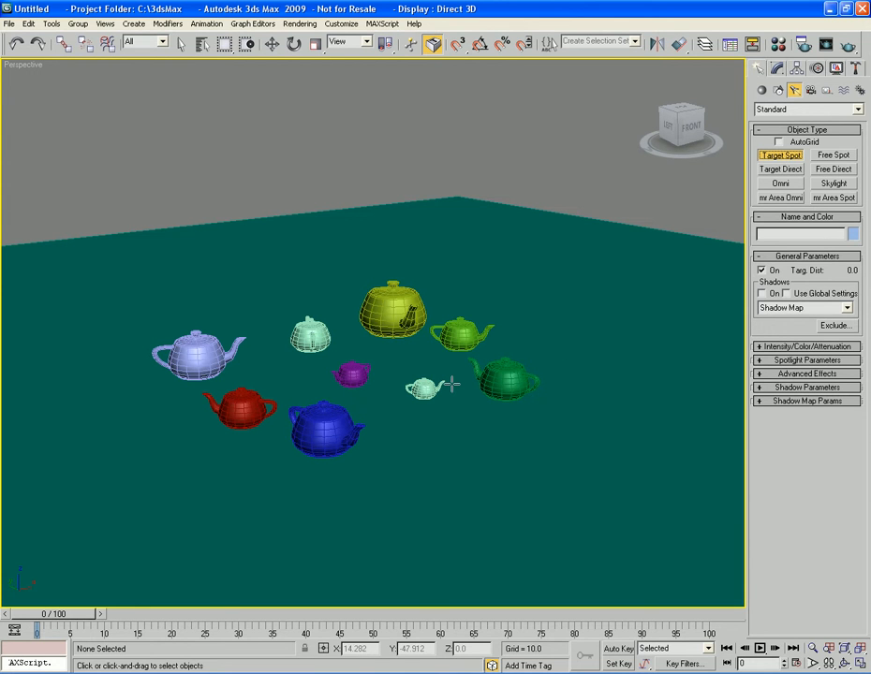
left_click_drag(383, 369, 192, 306)
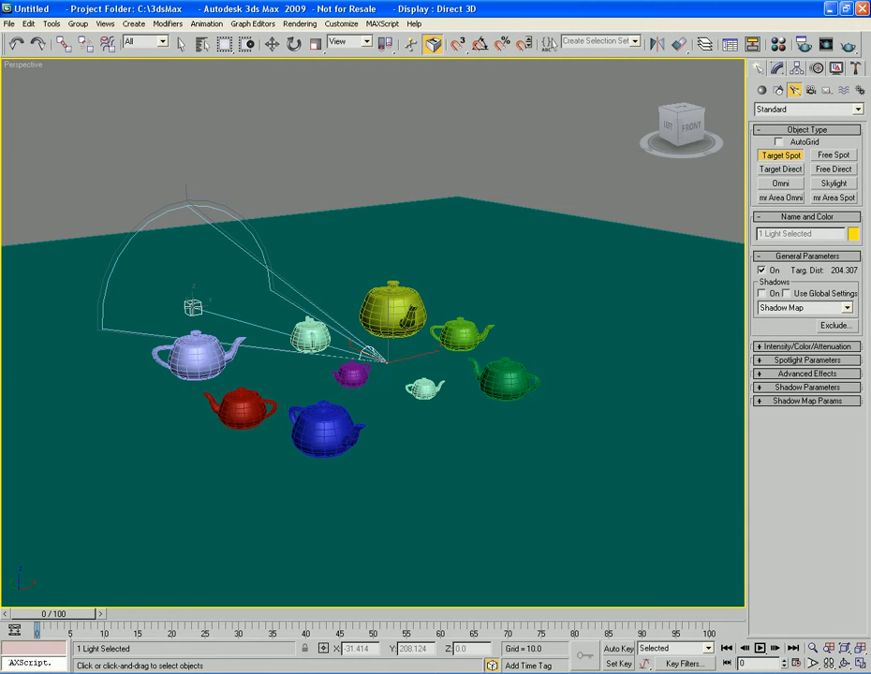
left_click_drag(193, 306, 334, 376)
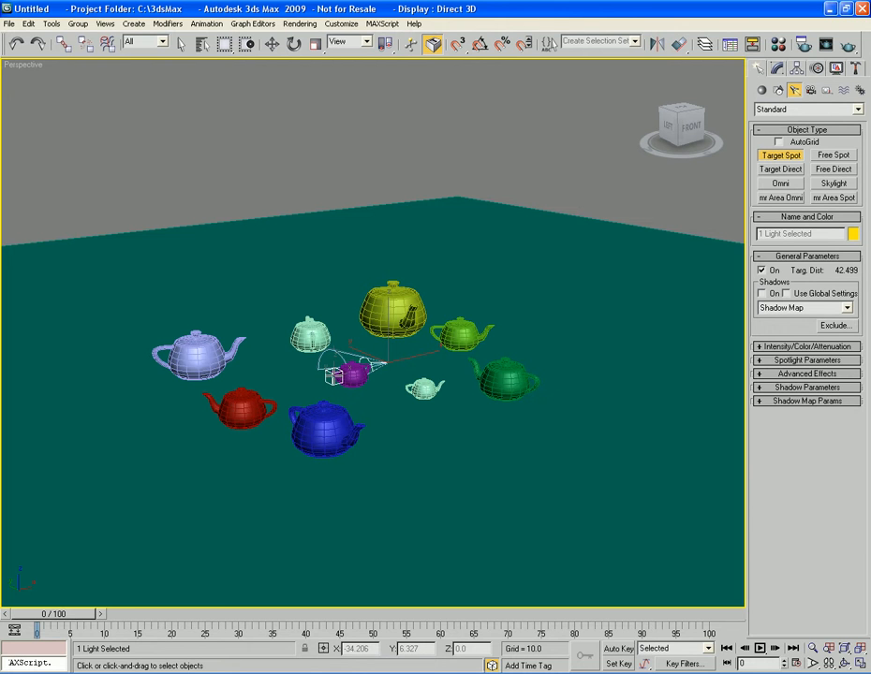
left_click_drag(334, 376, 333, 376)
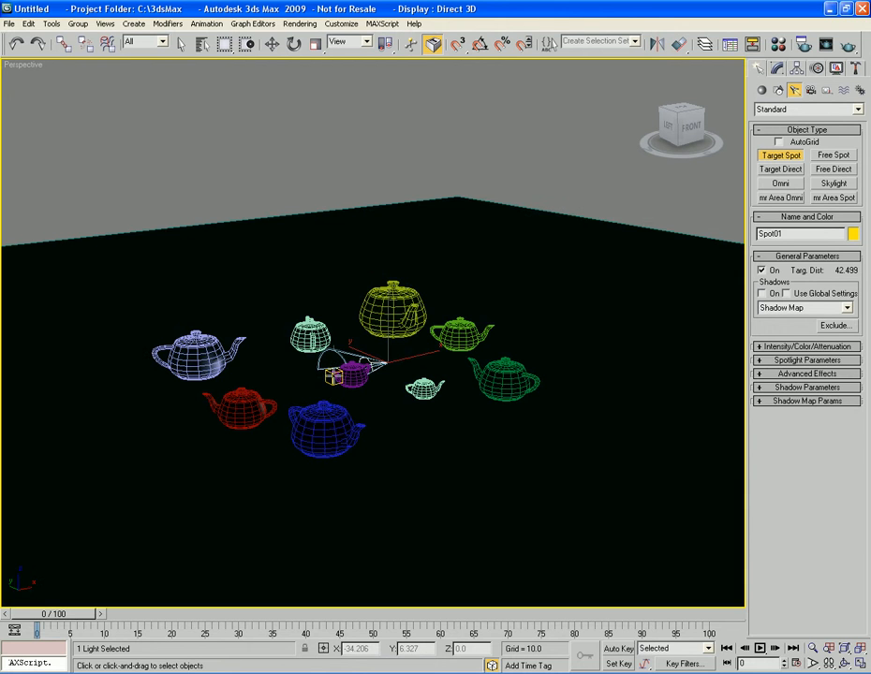
right_click(466, 379)
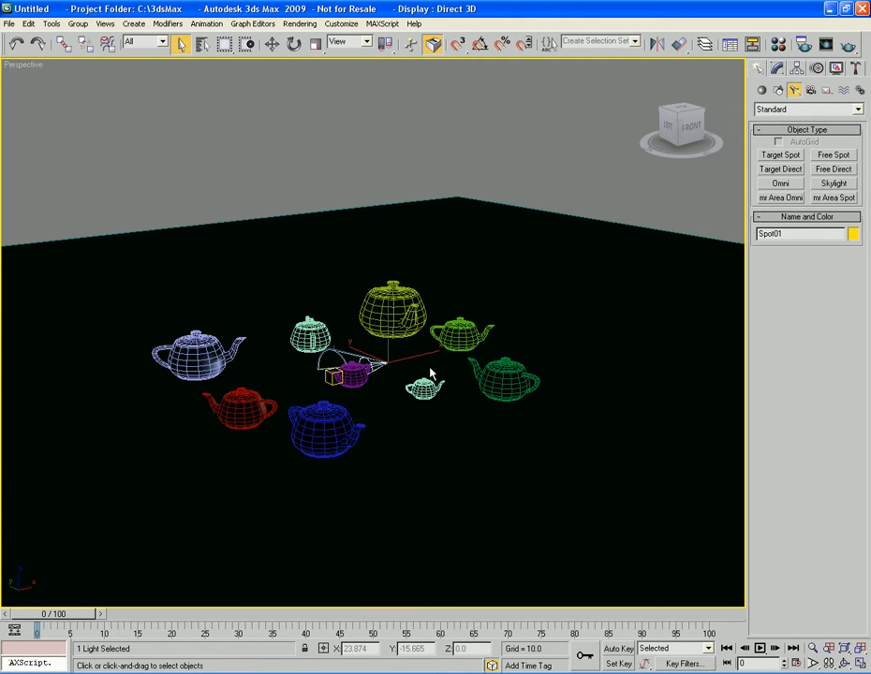
Step: Move the spotlight above the teapots to about X 92.9, Z 163.7 and test-render the view
key("w")
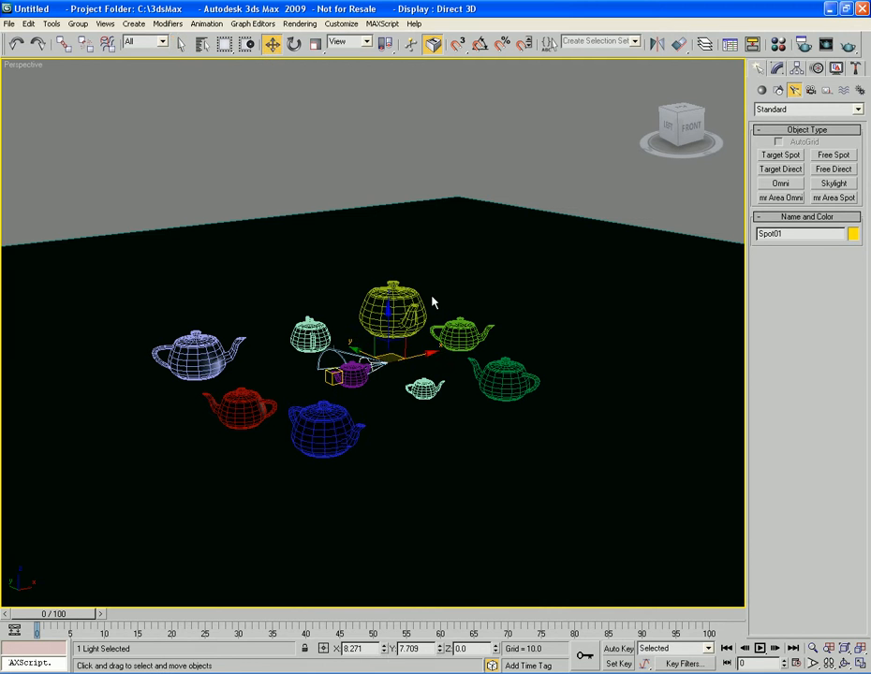
left_click_drag(388, 328, 375, 89)
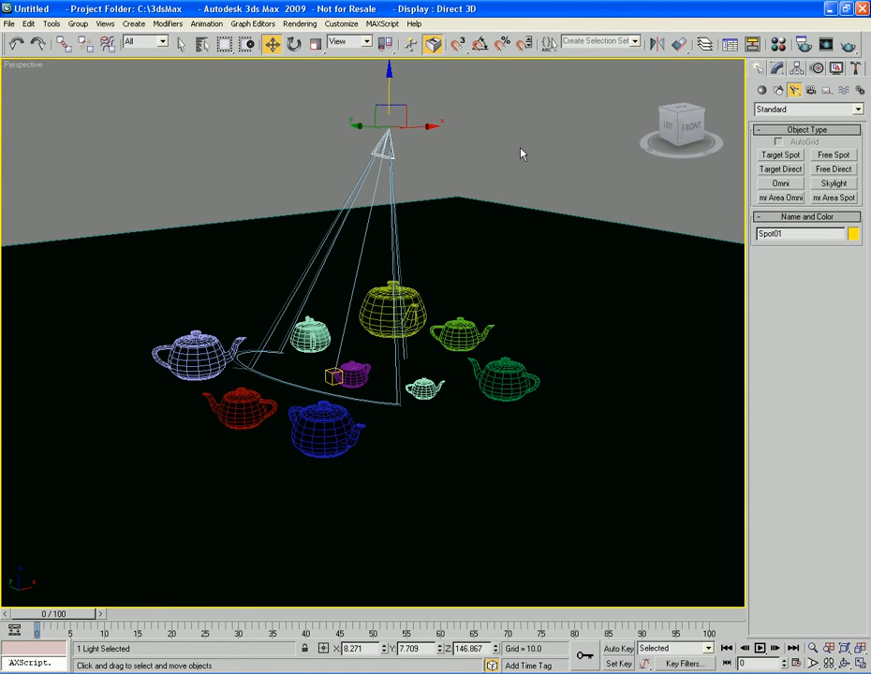
left_click_drag(413, 112, 454, 118)
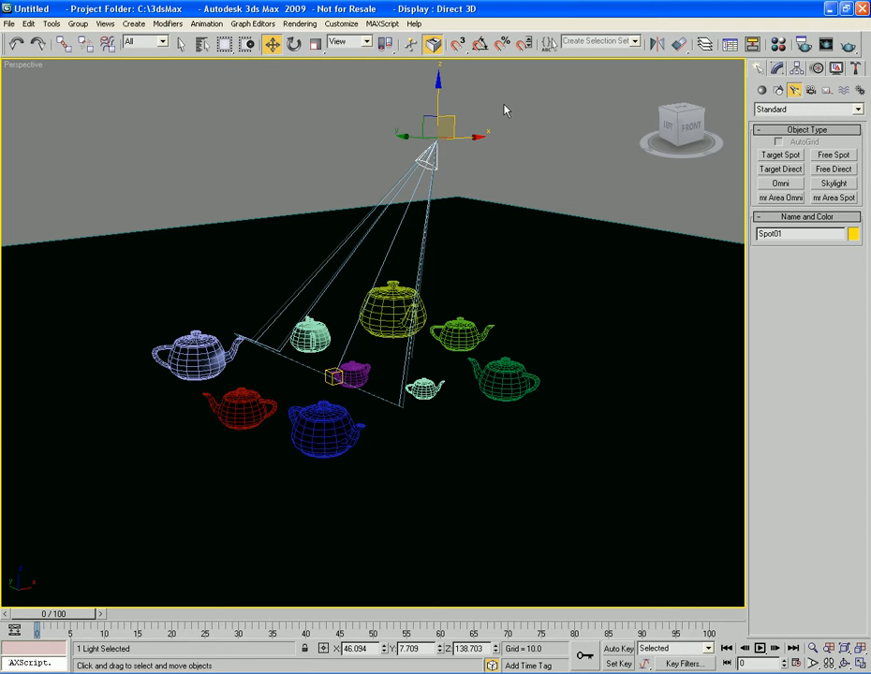
mouse_move(455, 117)
left_mouse_down()
mouse_move(251, 132)
mouse_move(493, 99)
mouse_move(342, 132)
mouse_move(249, 129)
mouse_move(474, 129)
mouse_move(505, 107)
mouse_move(380, 119)
mouse_move(462, 108)
left_mouse_up()
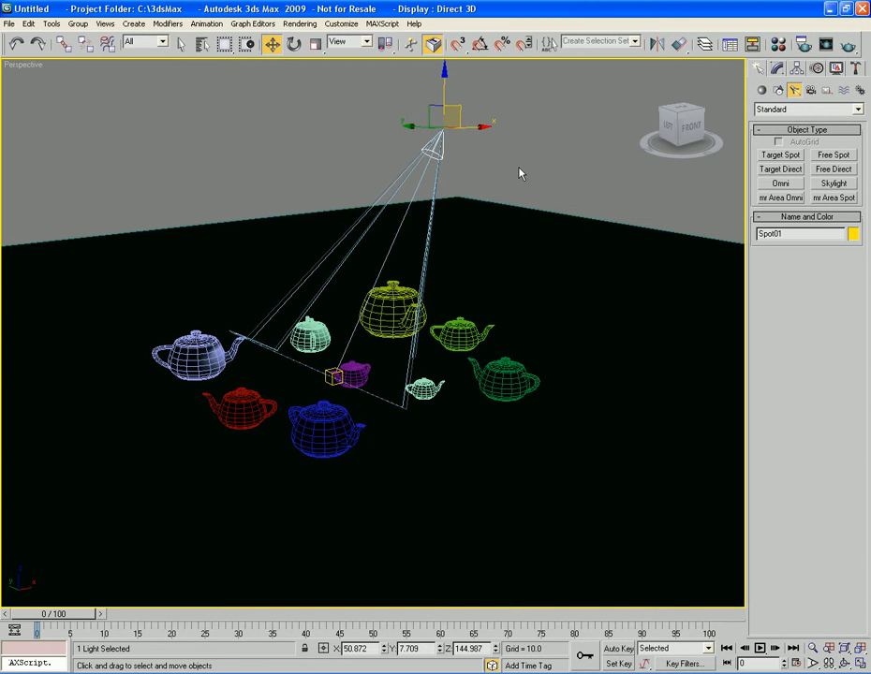
left_click_drag(454, 114, 511, 78)
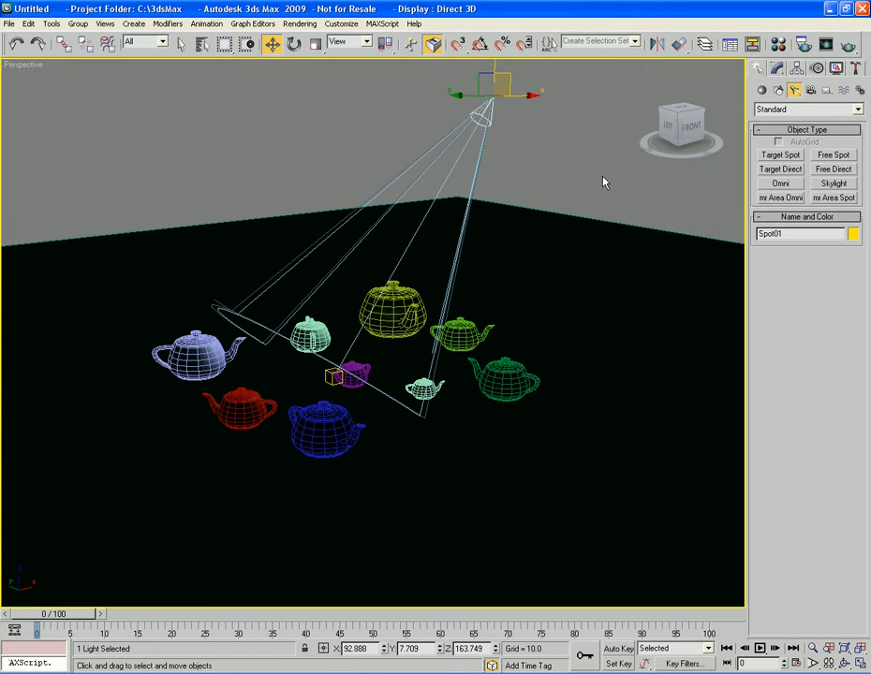
key("shift+q")
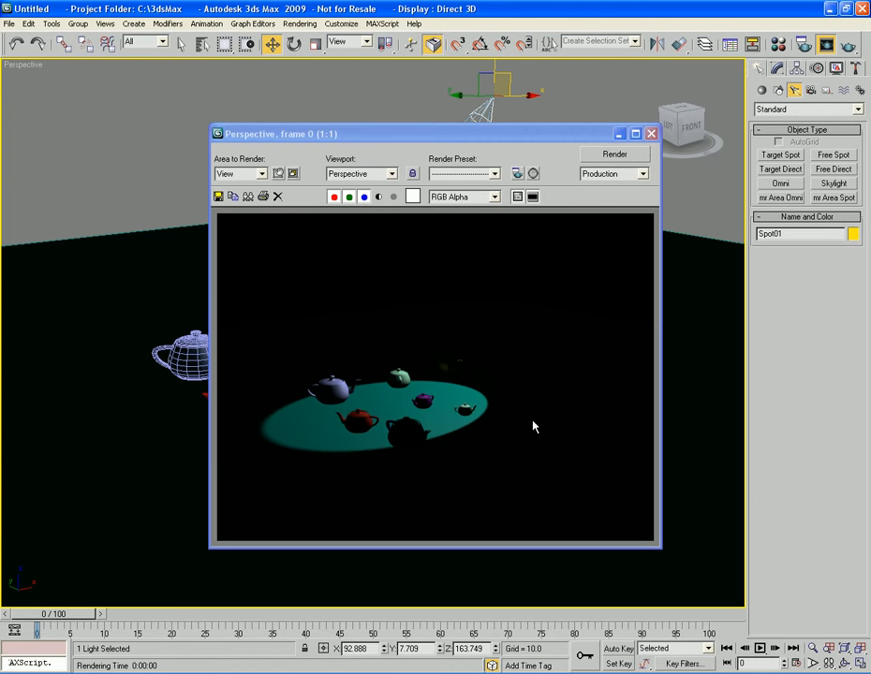
left_click(651, 133)
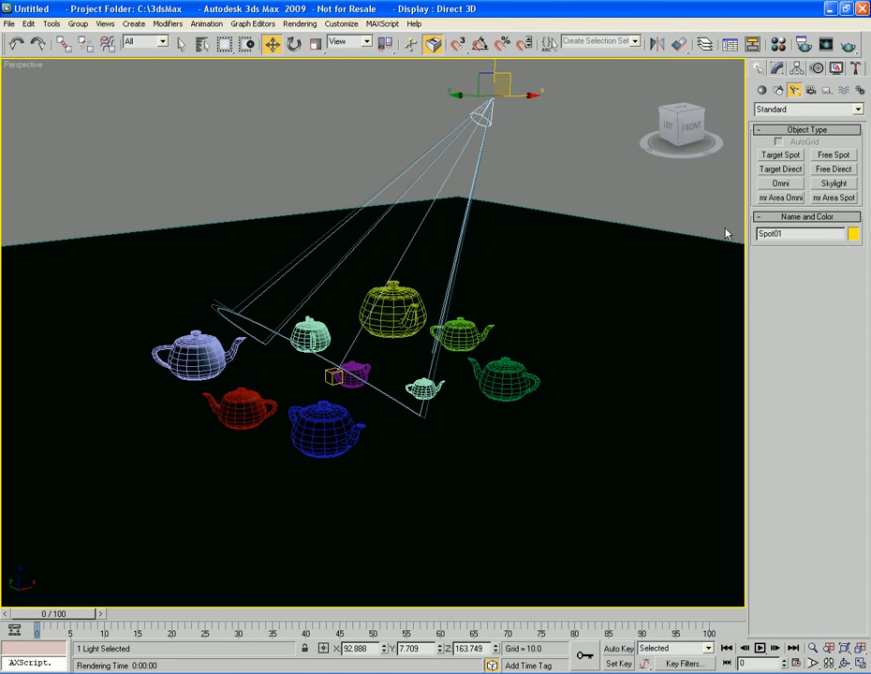
Step: Open the spotlight's modify parameters and switch the light off and back on
left_click(777, 71)
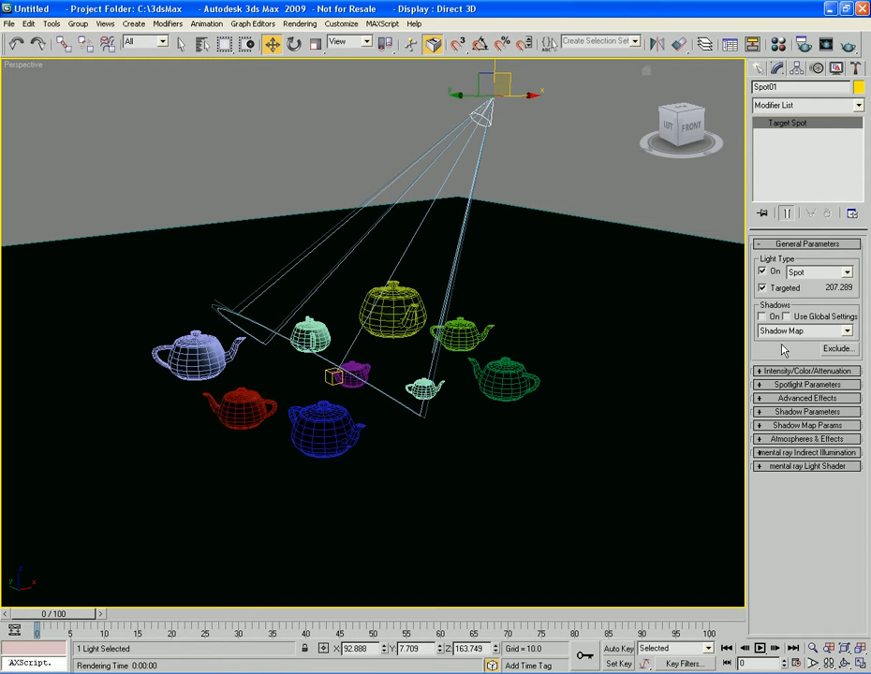
left_click(763, 273)
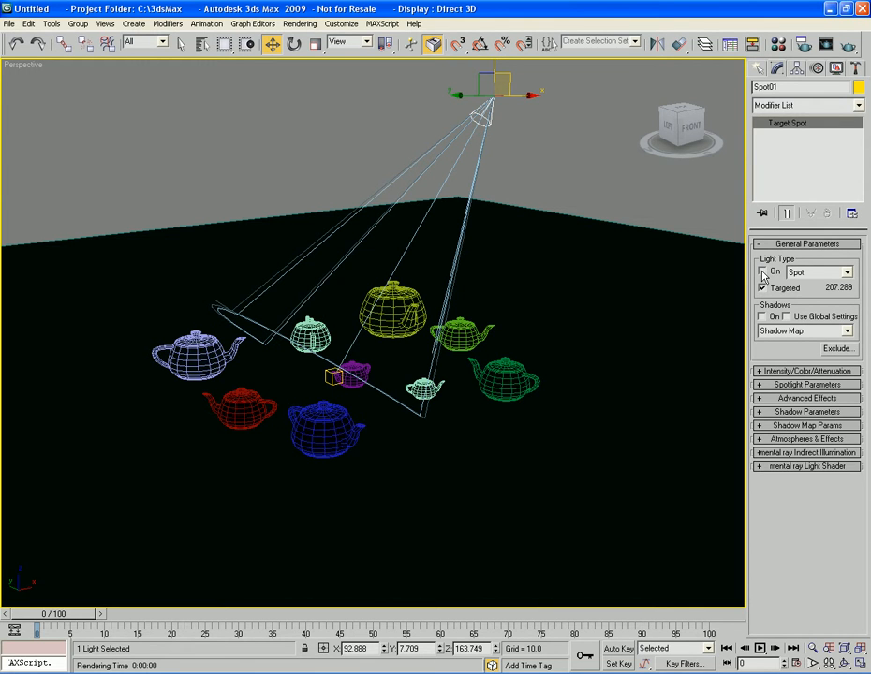
left_click(762, 273)
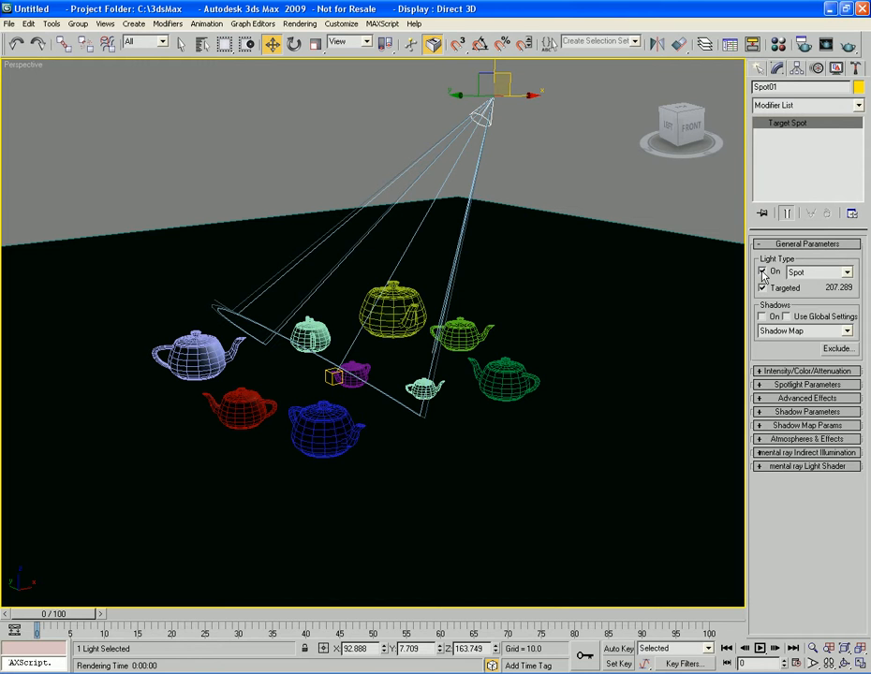
Step: Try the Directional and Omni light types, then restore the light to a targeted Spot
left_click(847, 272)
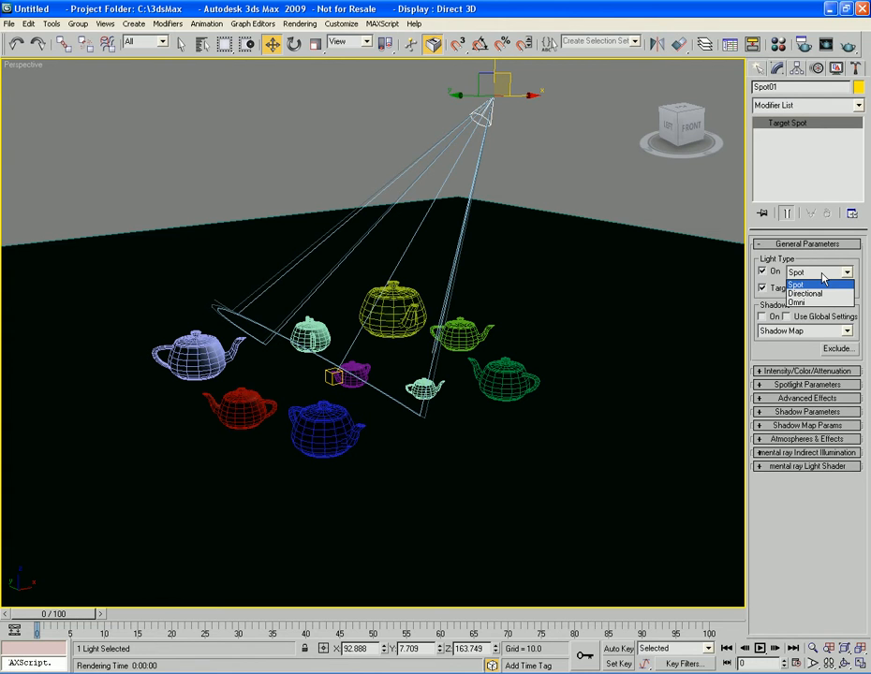
left_click(822, 293)
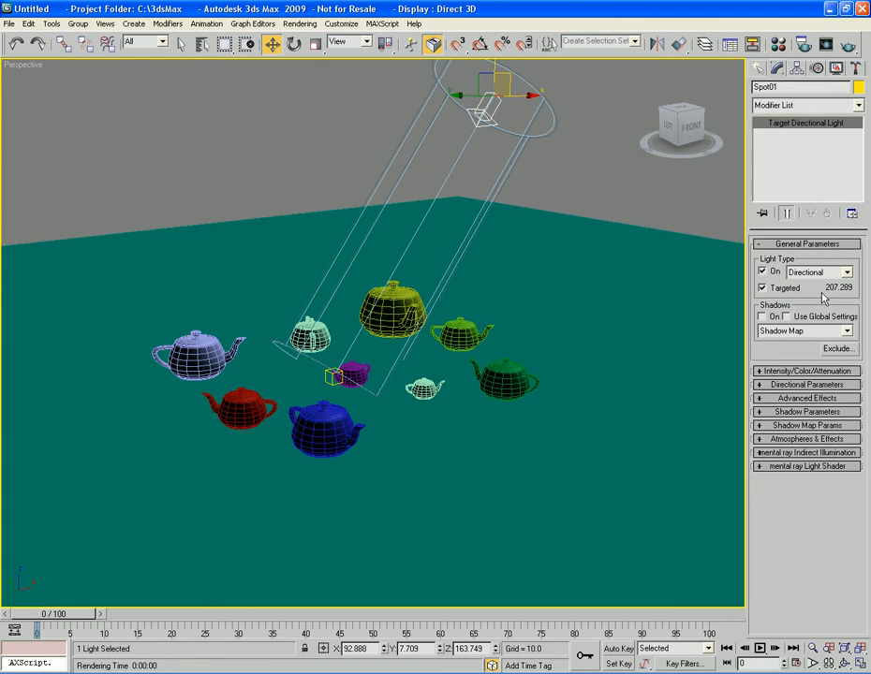
left_click(832, 272)
left_click(821, 301)
left_click(821, 274)
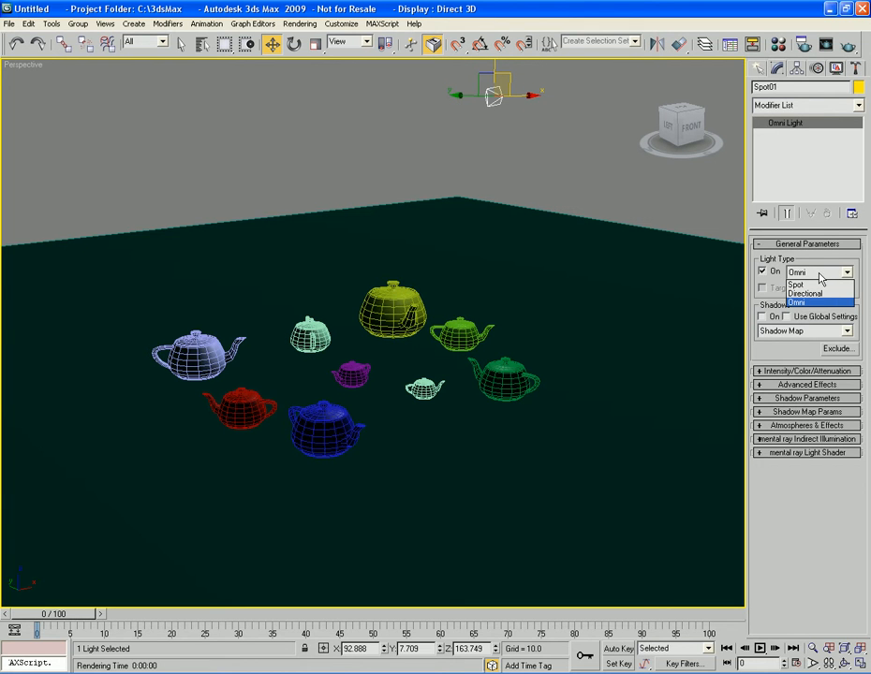
left_click(801, 283)
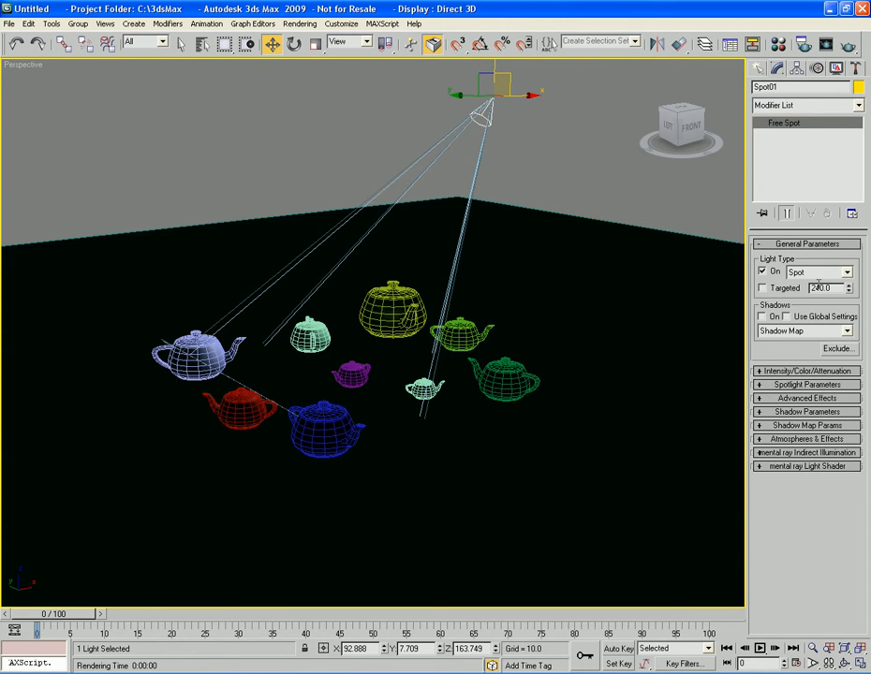
left_click(762, 289)
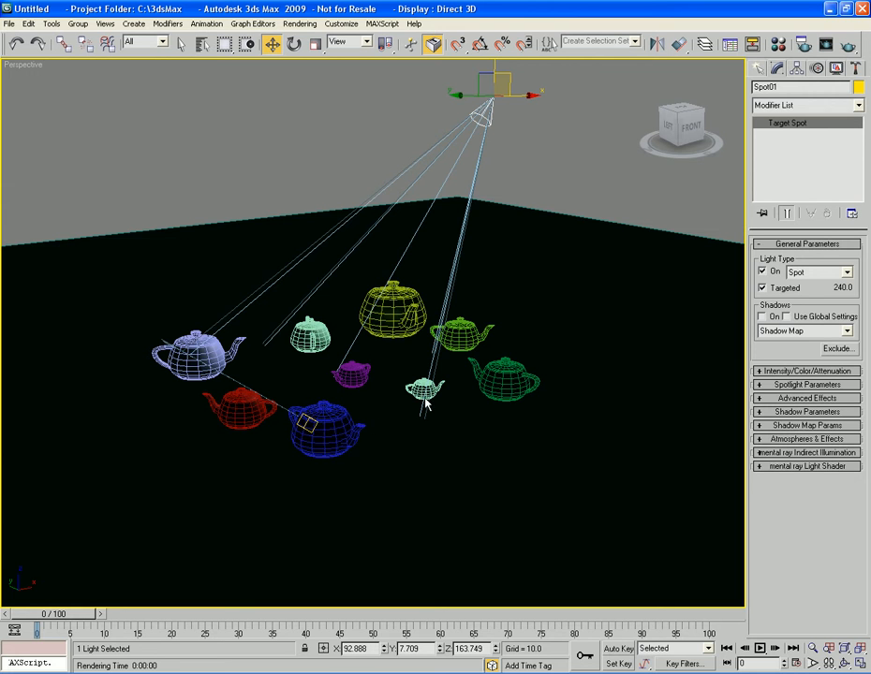
Step: Move the spotlight along X to about 86 and toggle its Targeted option off and back on
left_click_drag(519, 111, 502, 115)
left_click(762, 288)
mouse_move(514, 111)
left_mouse_down()
mouse_move(388, 105)
mouse_move(575, 103)
mouse_move(448, 97)
mouse_move(566, 95)
mouse_move(522, 95)
left_mouse_up()
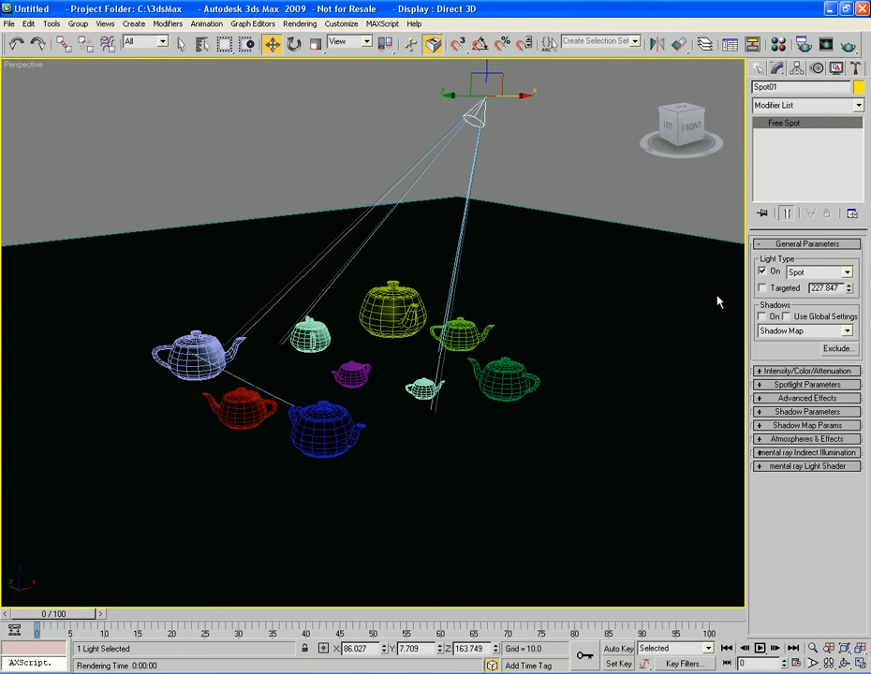
left_click(764, 289)
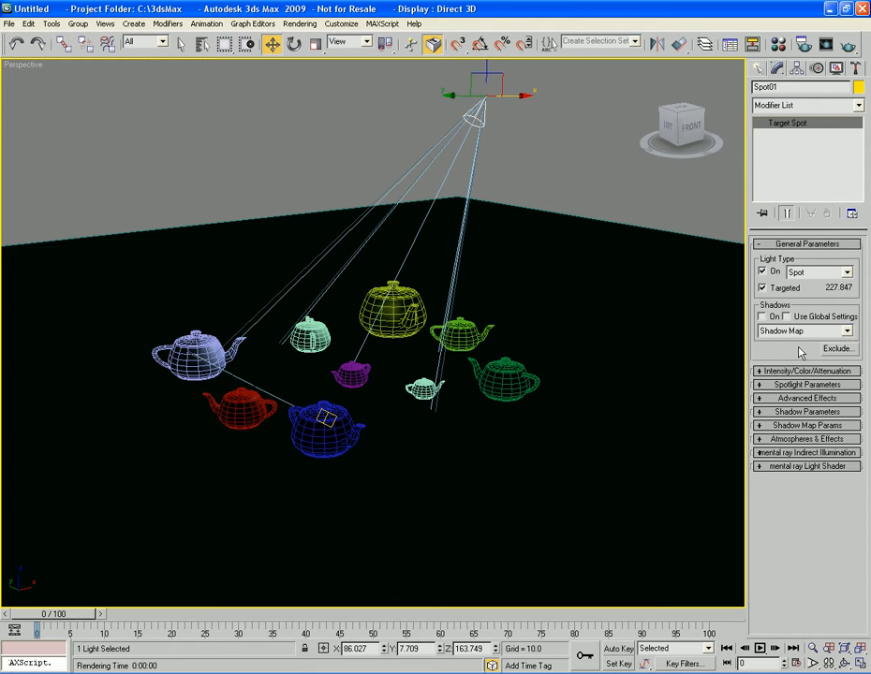
Step: Enable shadows on the spotlight using Shadow Map, rendering the view before and after the change
key("shift+q")
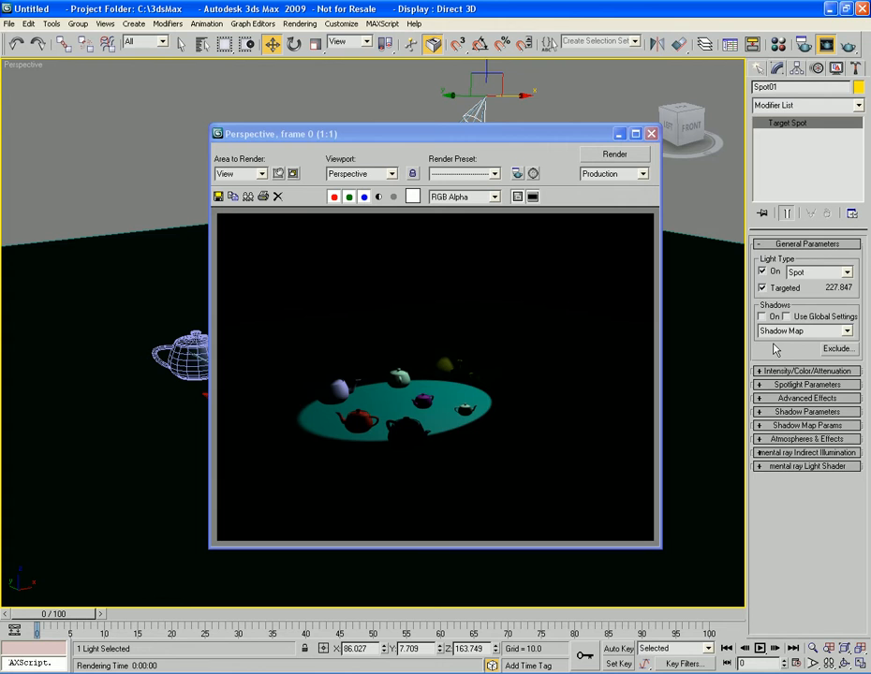
left_click(763, 317)
key("shift+q")
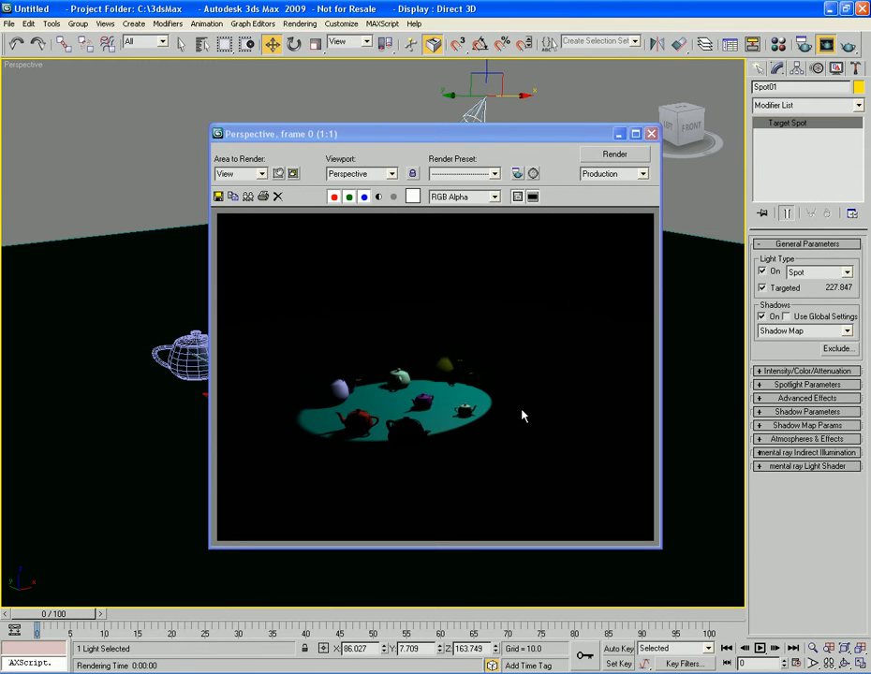
Step: Change the spotlight's shadow type to Area Shadows and render a close-up of the purple teapot
left_click(802, 332)
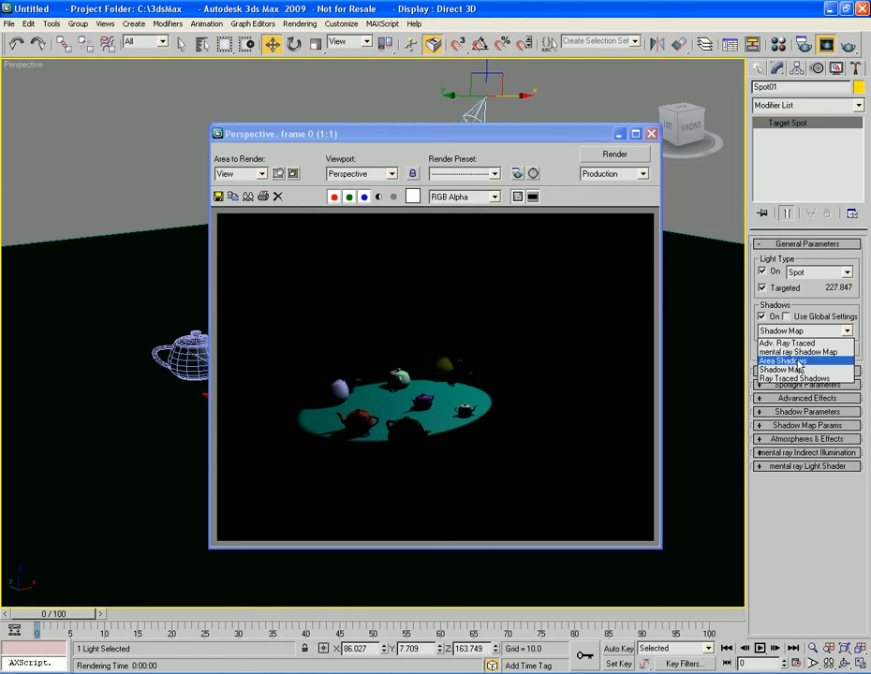
left_click(798, 361)
left_click(798, 346)
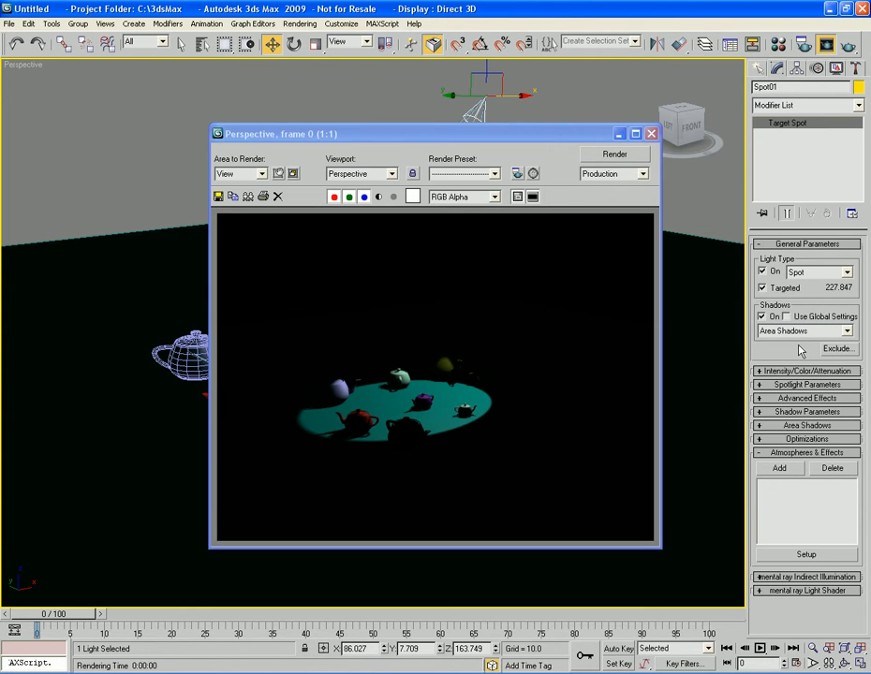
left_click(651, 133)
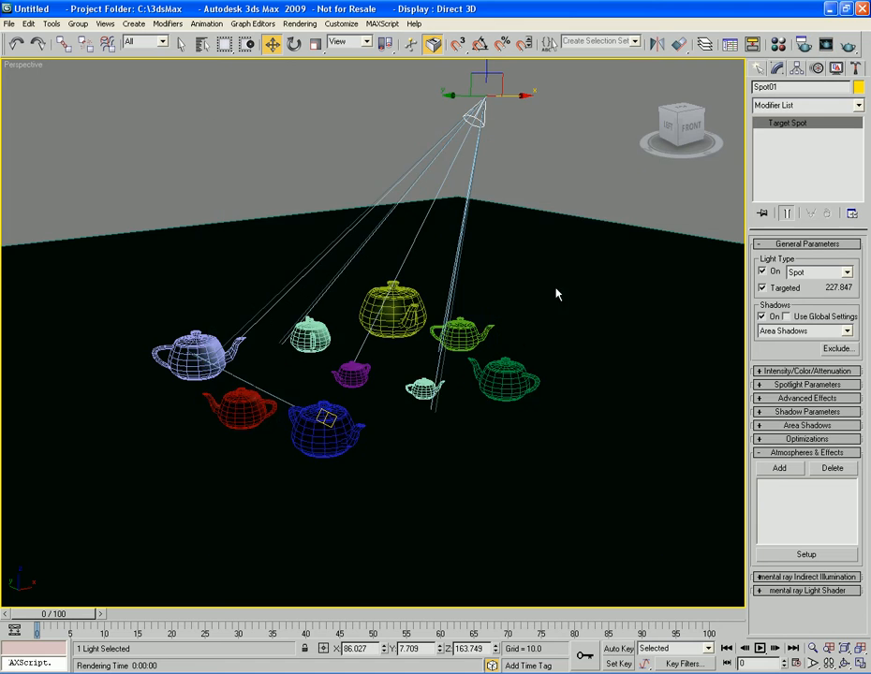
scroll(566, 290, "up", 10)
scroll(566, 289, "up", 3)
key("shift+q")
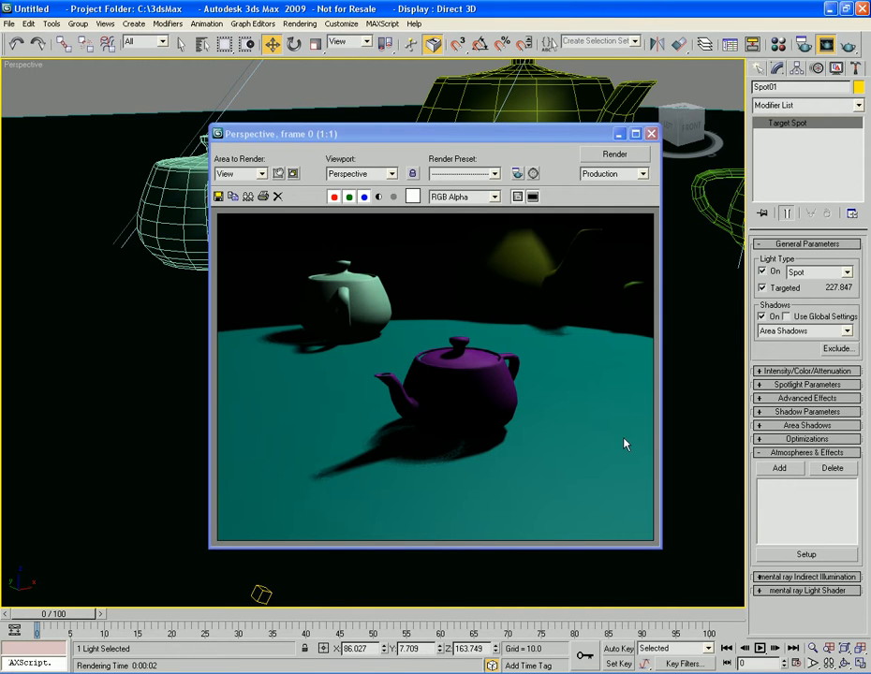
Step: Review the spotlight's Area Shadows settings, including antialiasing options such as shadow quality and the area light dimensions
left_click(817, 426)
scroll(848, 441, "down", 2)
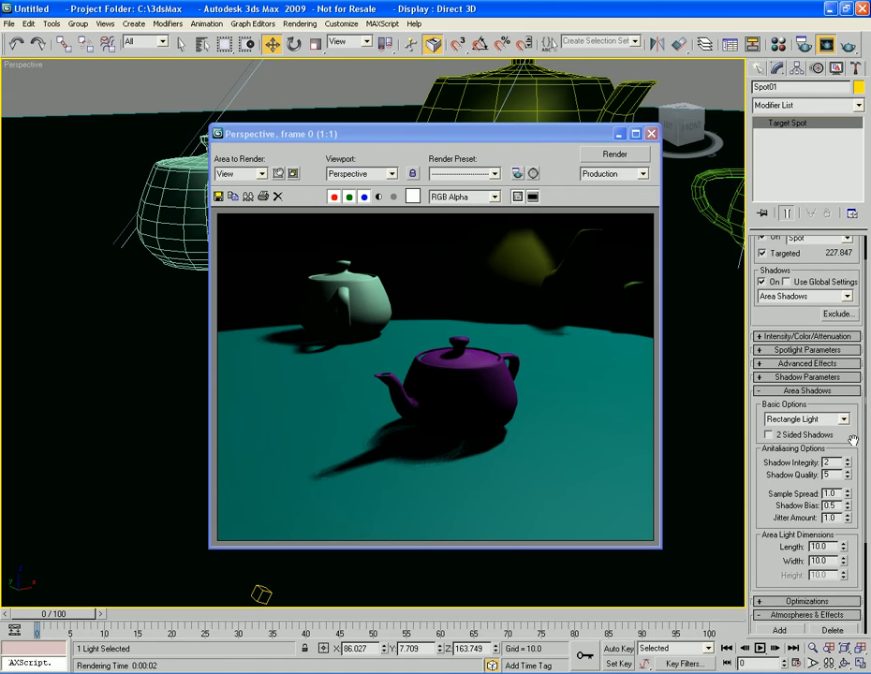
scroll(853, 437, "down", 1)
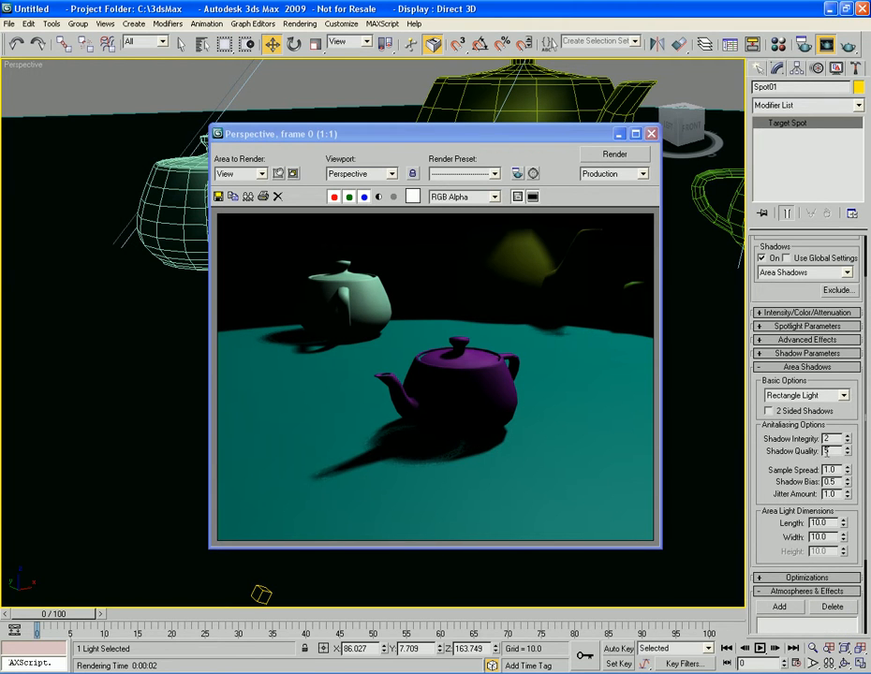
double_click(837, 450)
scroll(854, 416, "up", 1)
double_click(834, 469)
scroll(842, 473, "up", 1)
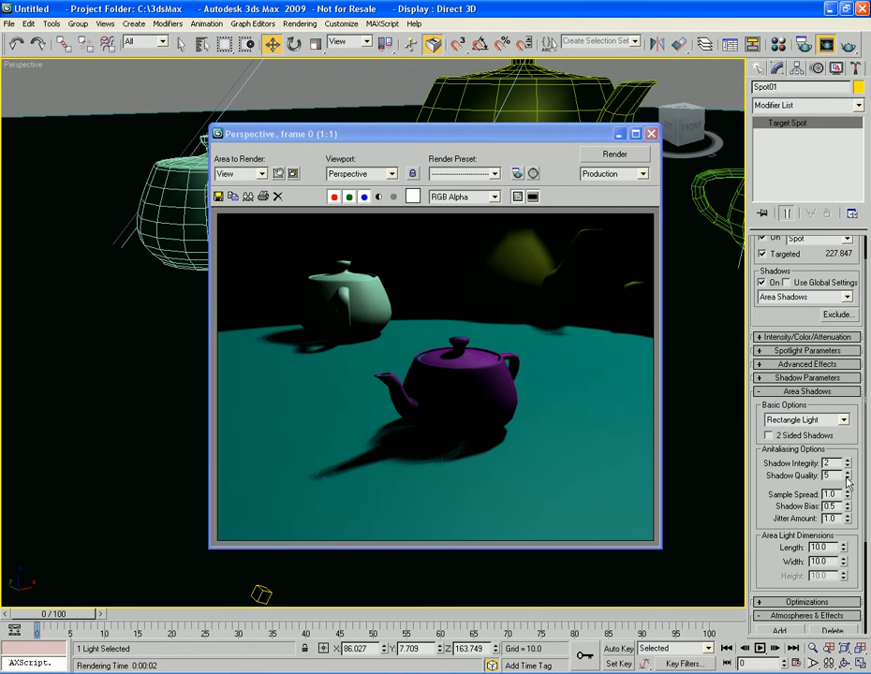
scroll(838, 447, "up", 3)
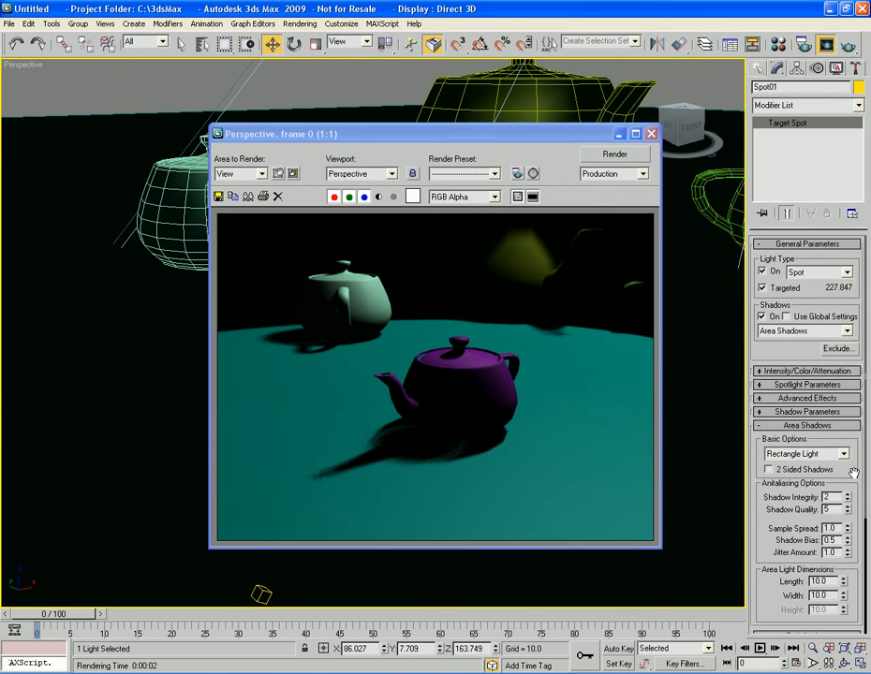
left_click(807, 425)
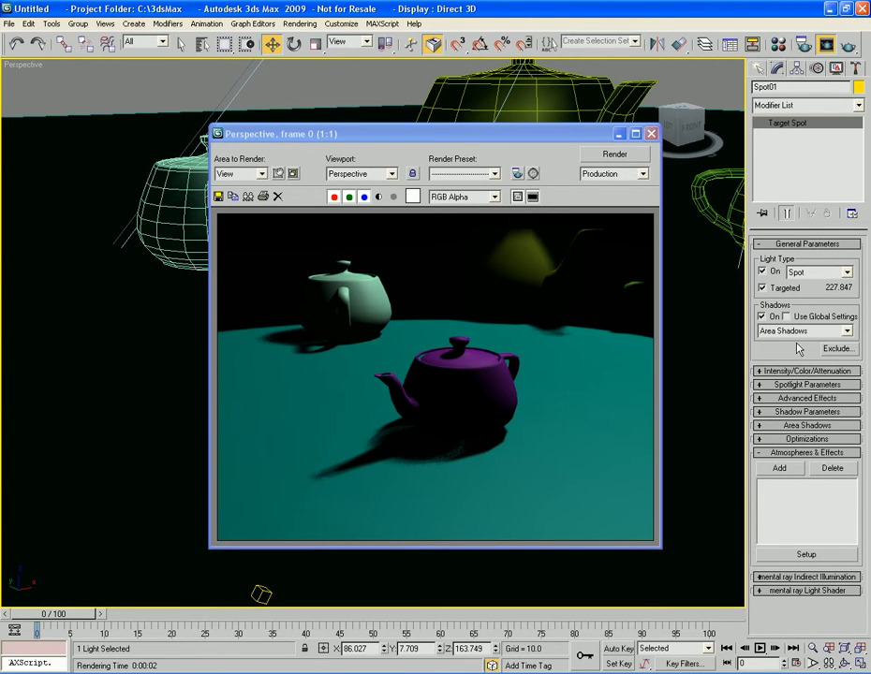
Step: Change the spotlight's shadow type to Shadow Map and render the purple teapot close-up
left_click(824, 330)
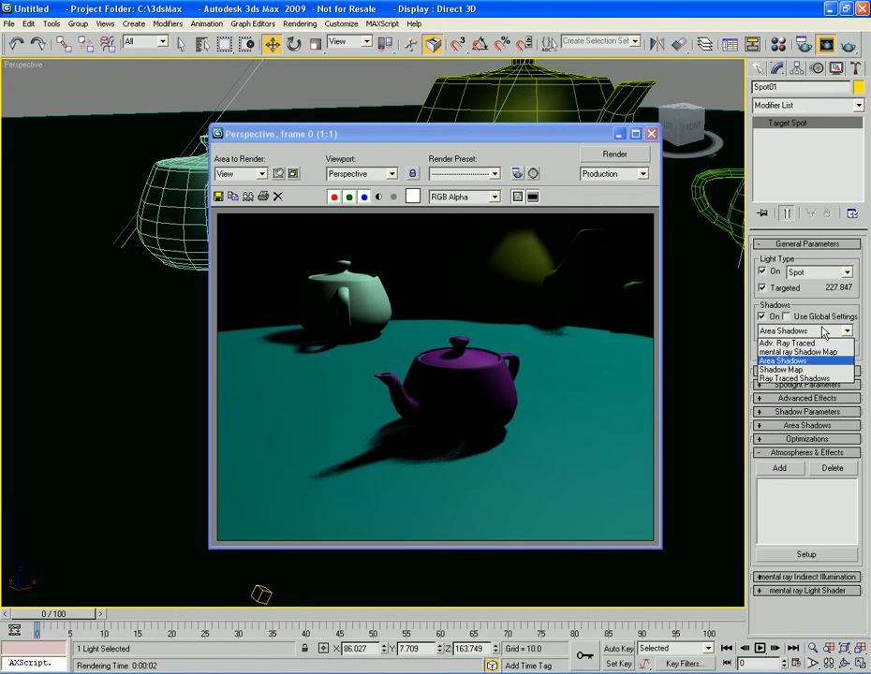
left_click(799, 371)
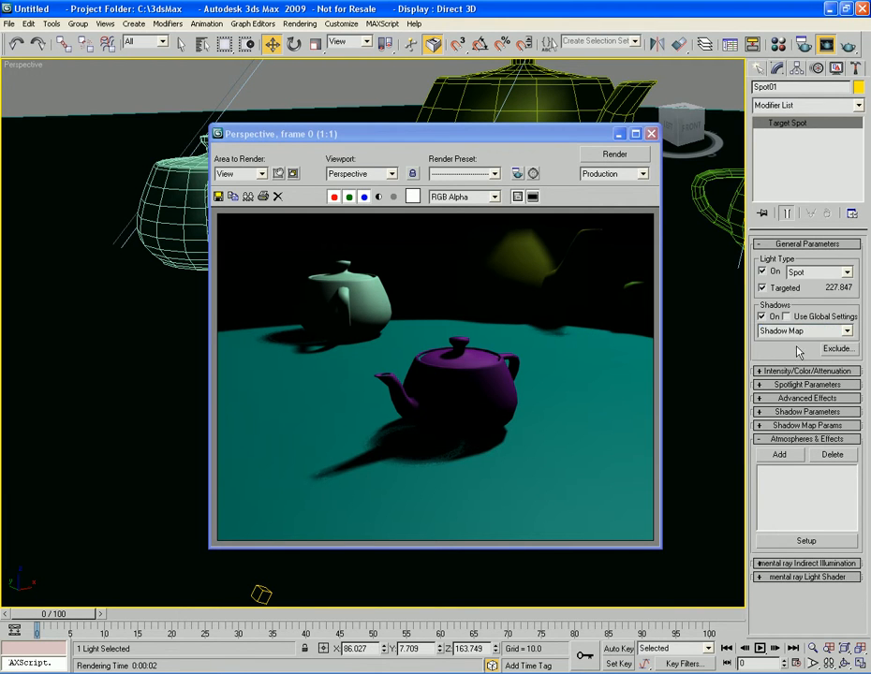
key("shift+q")
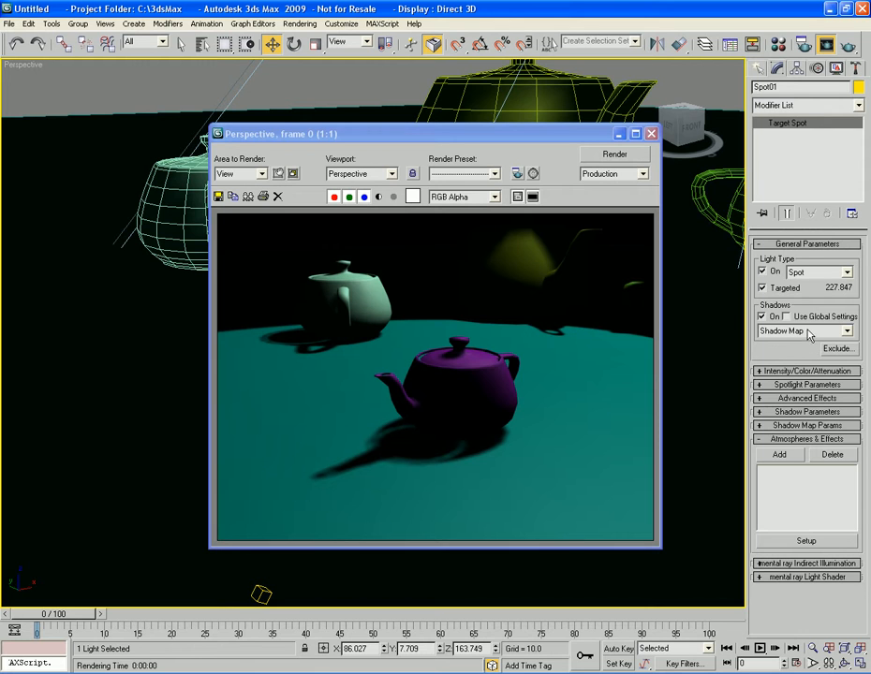
Step: Try Ray Traced Shadows on the spotlight with a test render, then return the shadow type to Shadow Map
left_click(810, 332)
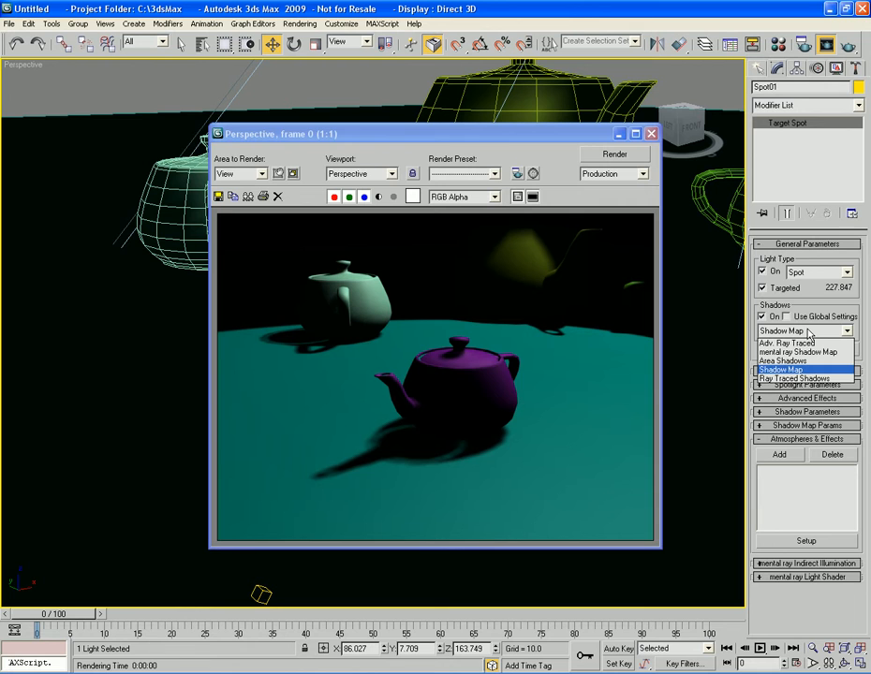
left_click(806, 380)
key("shift+q")
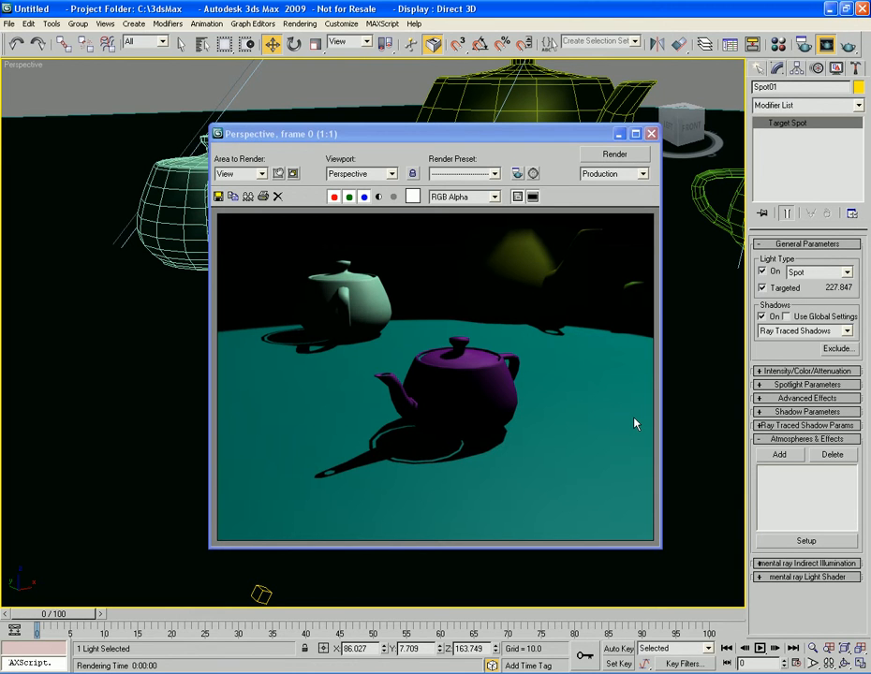
left_click(804, 330)
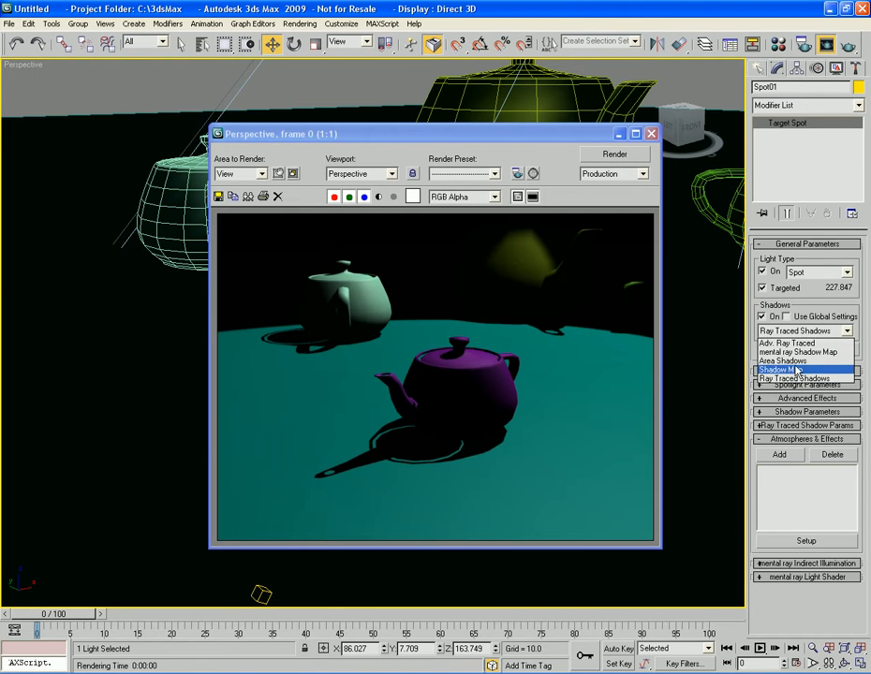
left_click(796, 370)
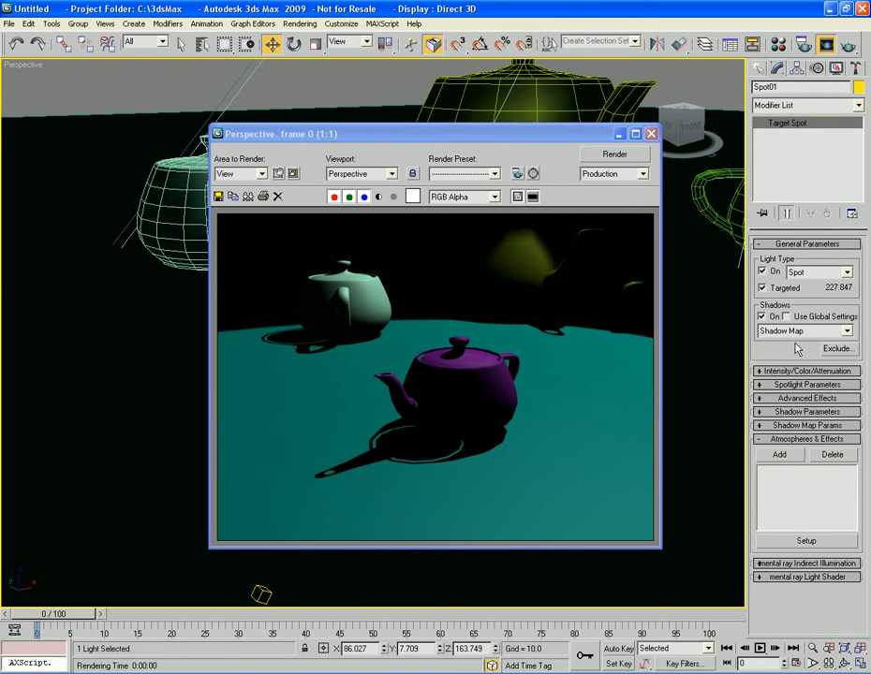
Step: Close the close-up render and render the whole group of teapots from farther away
left_click(651, 133)
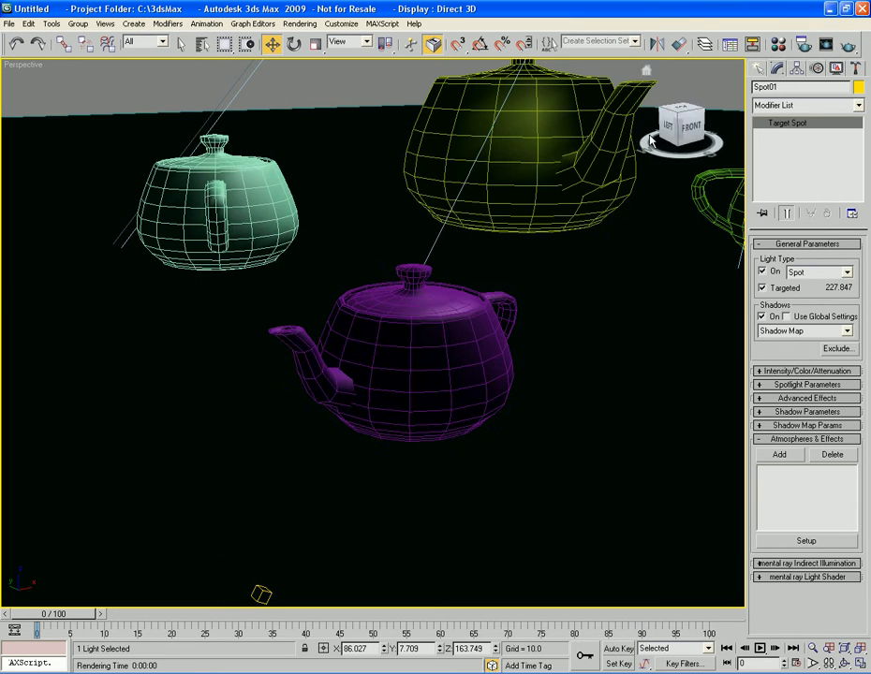
scroll(679, 389, "down", 10)
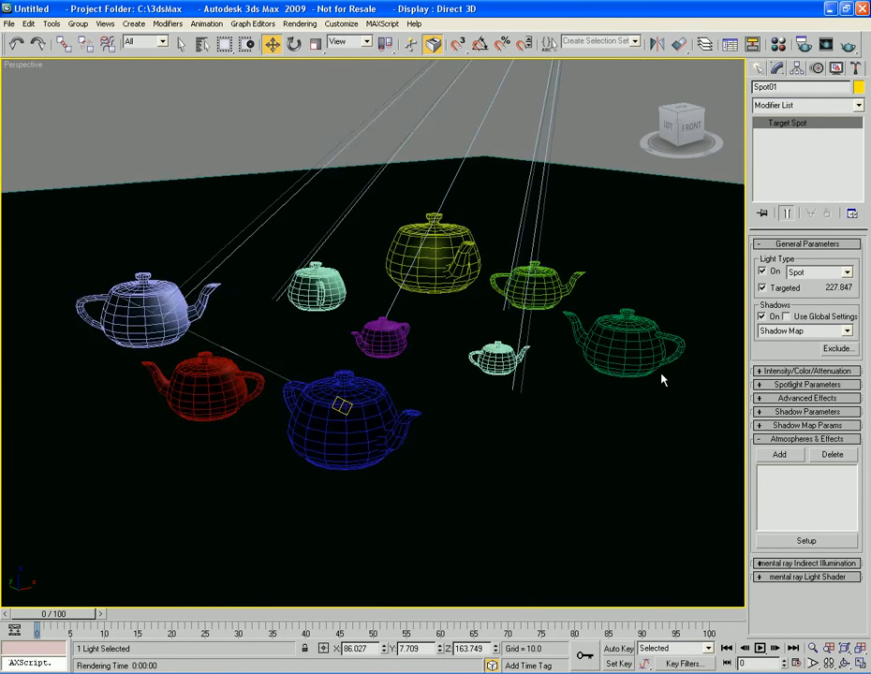
key("shift+q")
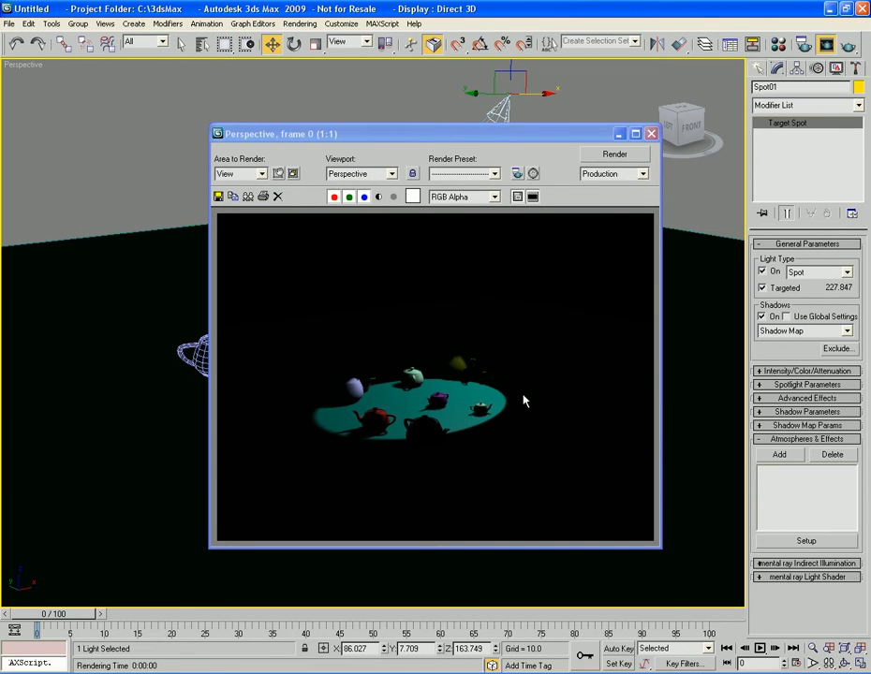
Step: Set the spotlight's intensity multiplier to 2 and render the scene
left_click(813, 372)
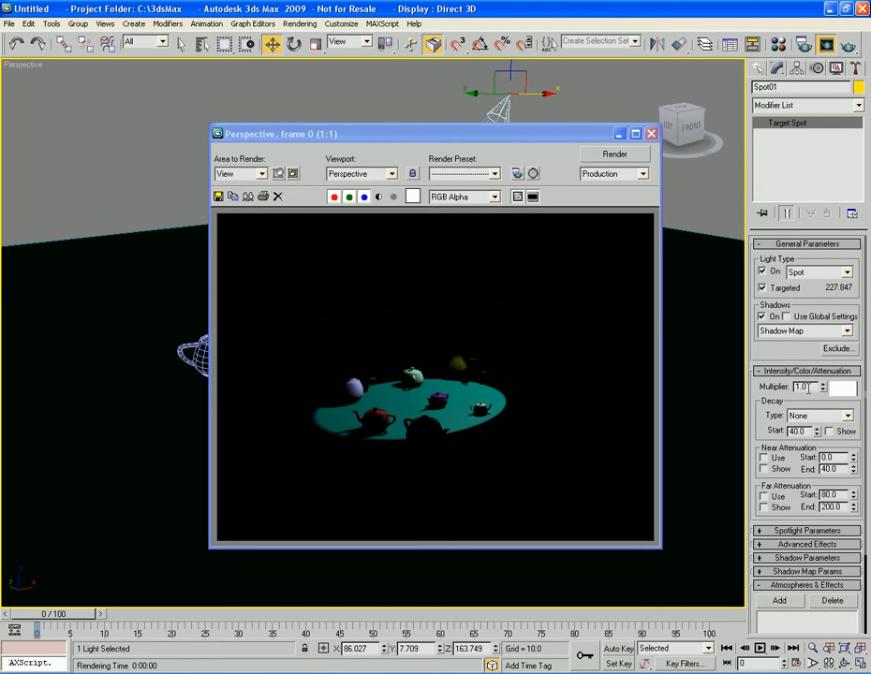
double_click(802, 387)
type("2")
key("Return")
key("F9")
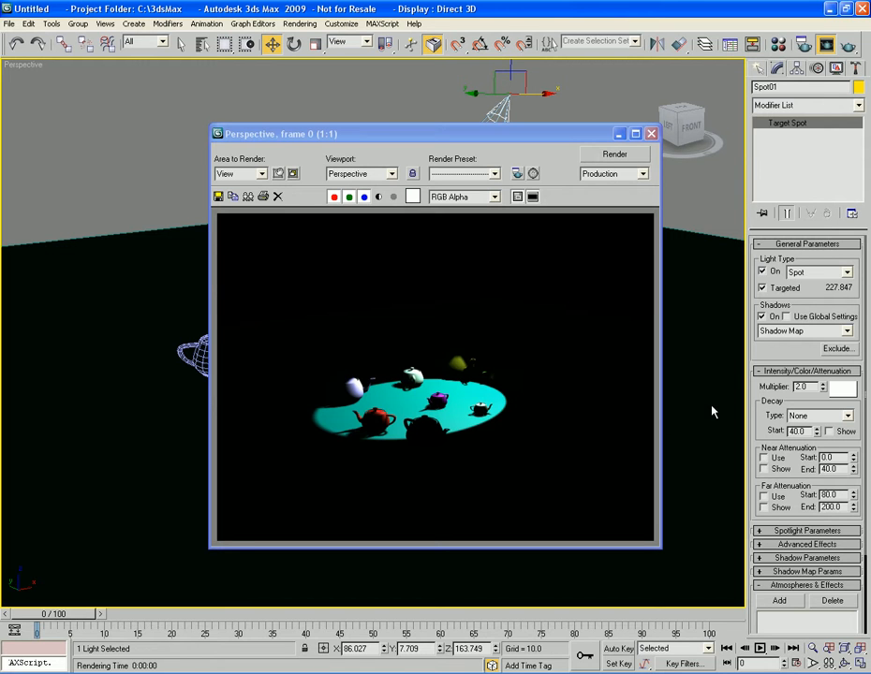
Step: Set the spotlight's intensity multiplier back to 1 and render the scene again
double_click(802, 387)
type("1")
key("Return")
key("shift+q")
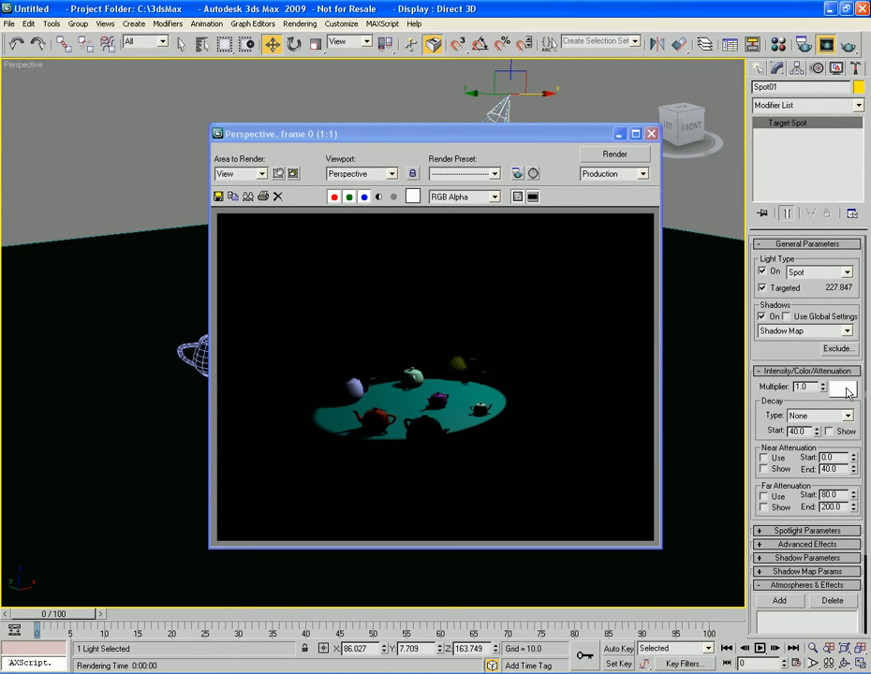
Step: Try a pale yellow light color (RGB 227, 228, 151) on the spotlight with a test render, then restore it to white
left_click(844, 390)
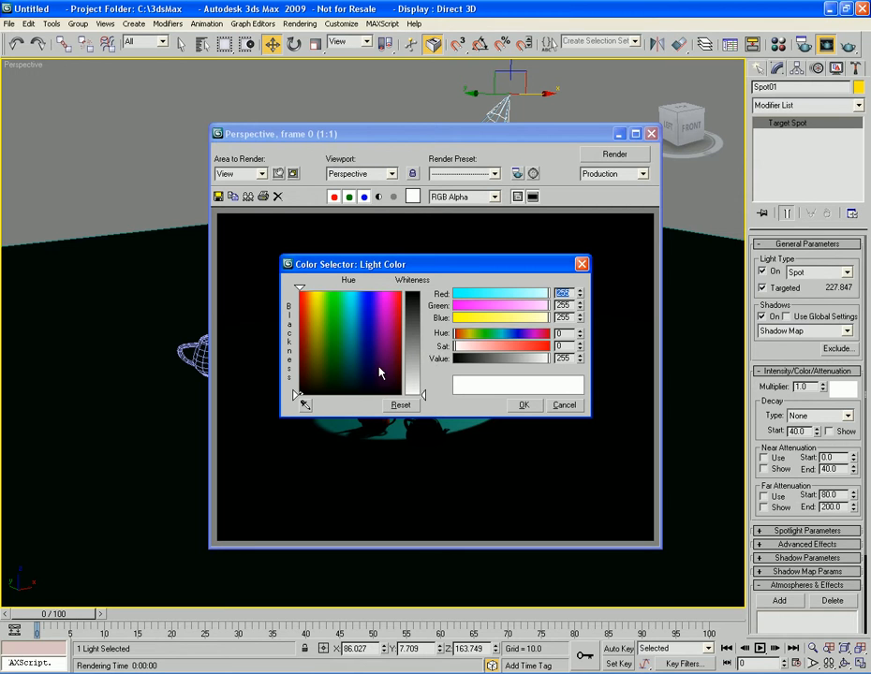
mouse_move(312, 343)
left_mouse_down()
mouse_move(317, 368)
mouse_move(317, 319)
left_mouse_up()
left_click_drag(426, 401, 428, 356)
left_click(526, 406)
key("shift+q")
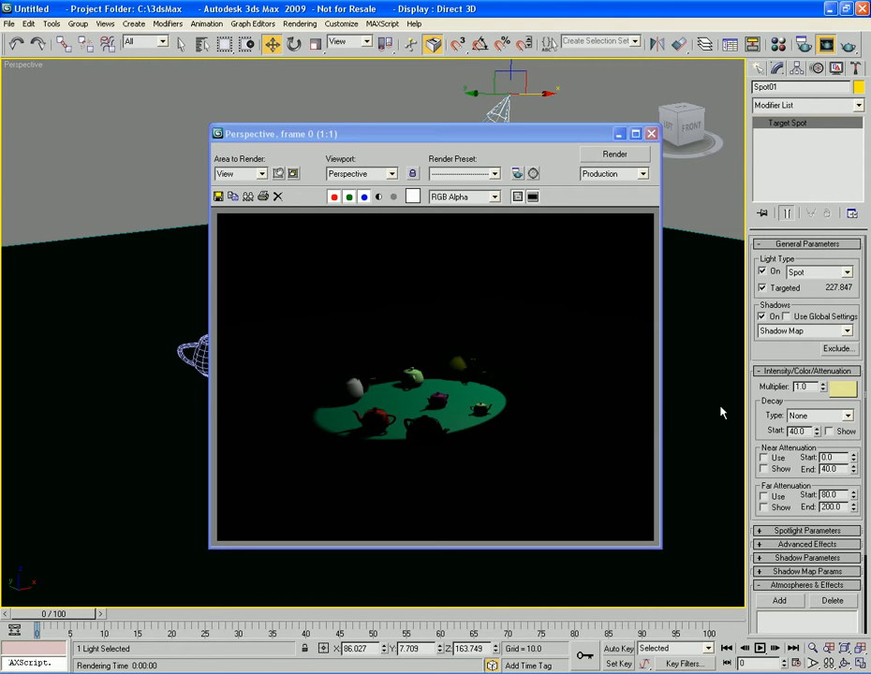
left_click(842, 387)
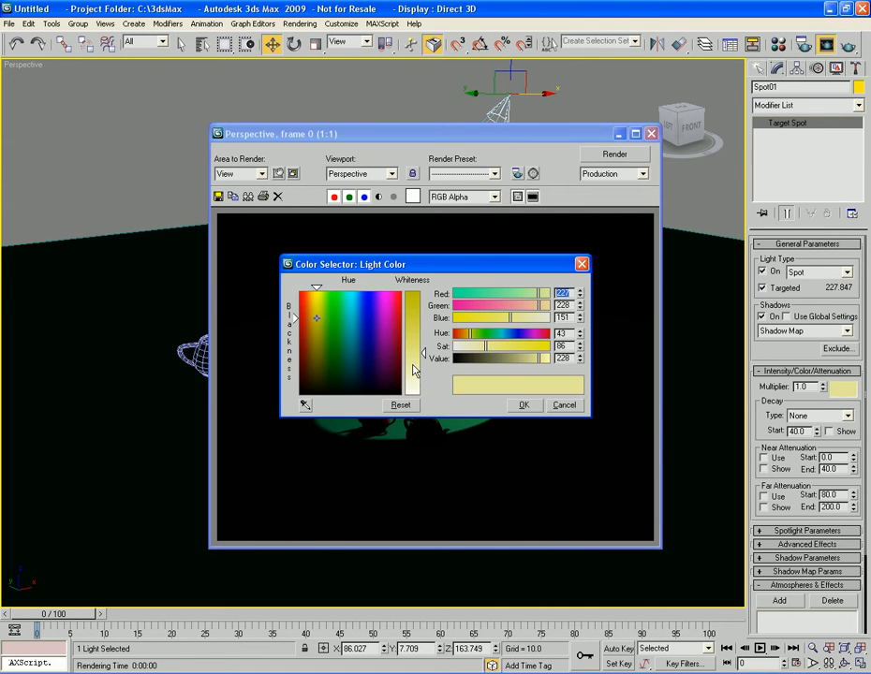
left_click(525, 404)
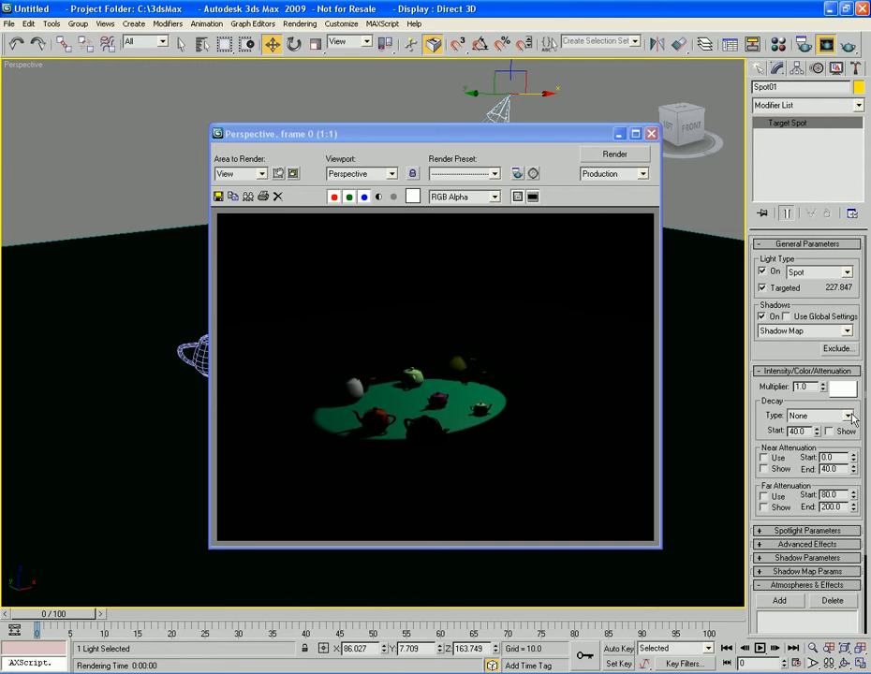
Step: Set the spotlight's decay type to Inverse Square and render the scene
left_click(849, 416)
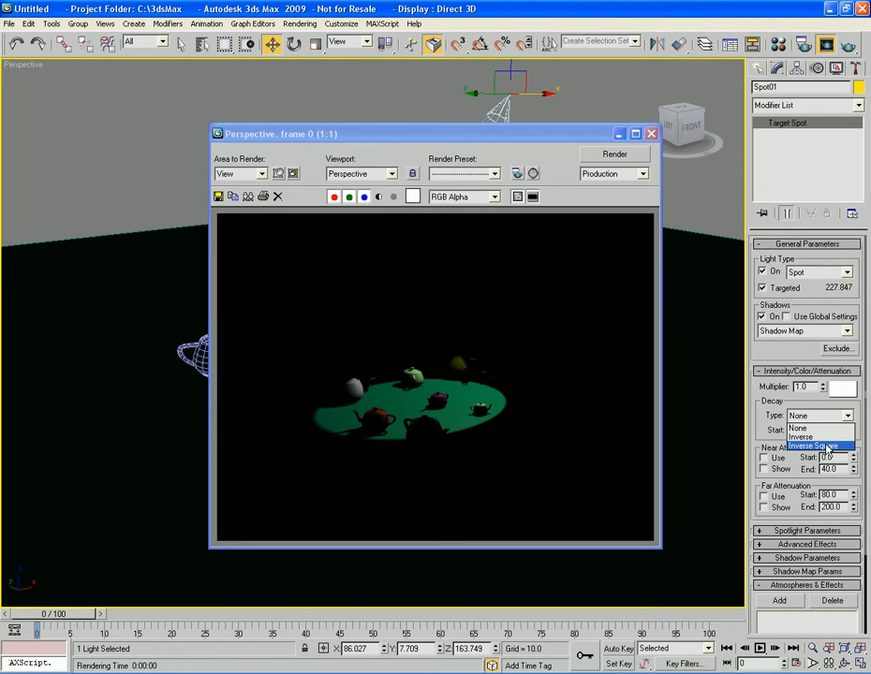
left_click(815, 446)
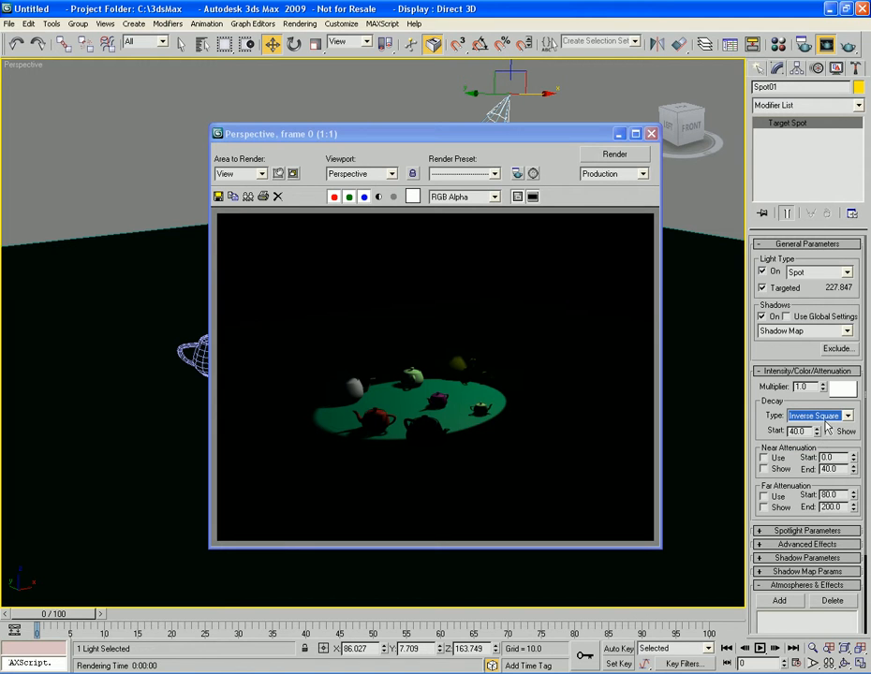
left_click(762, 421)
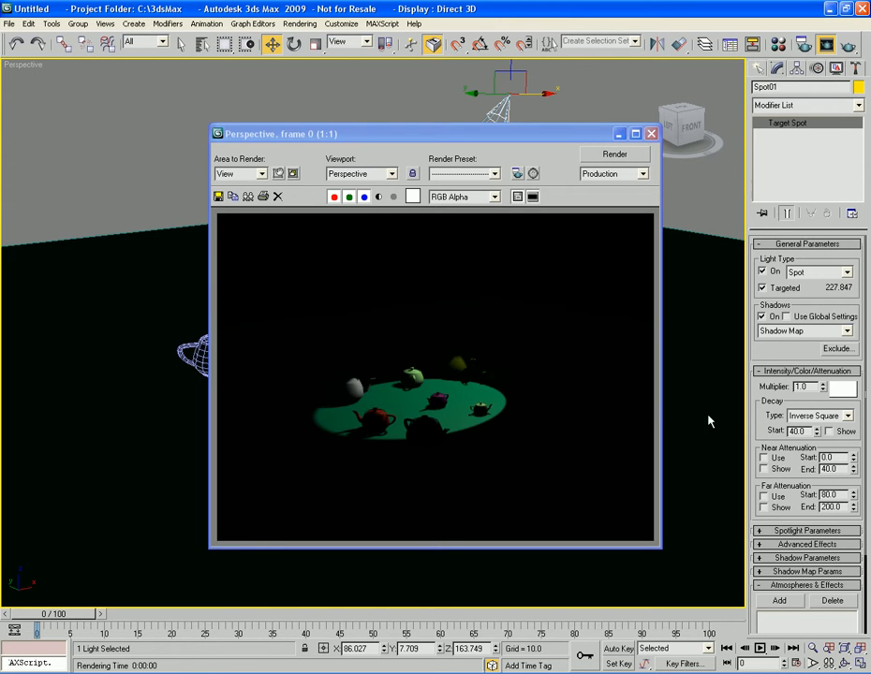
key("shift+q")
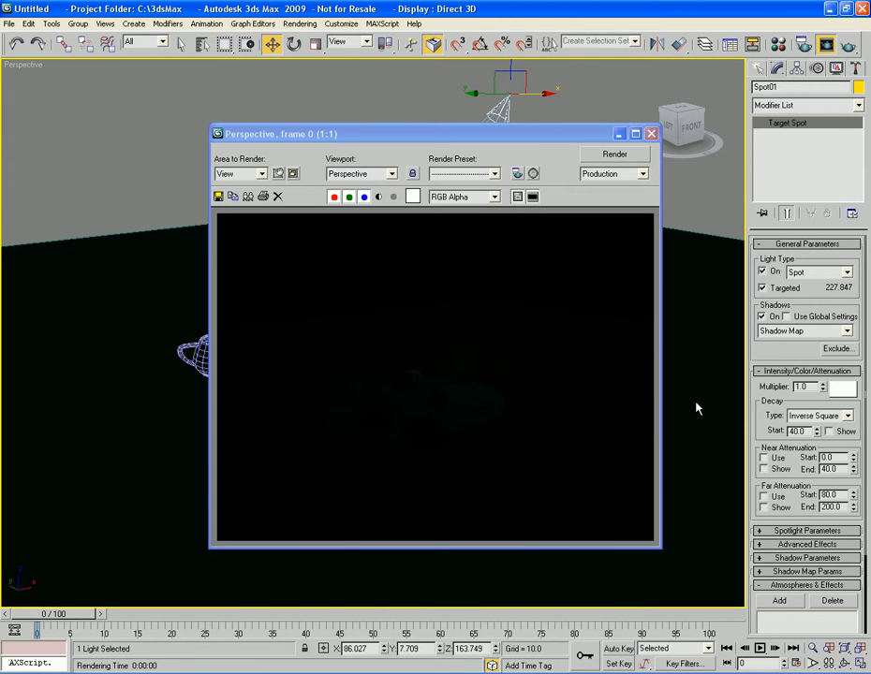
Step: Raise the spotlight's multiplier to 5 with the decay active and render the scene
double_click(811, 388)
type("5")
key("Return")
key("shift+q")
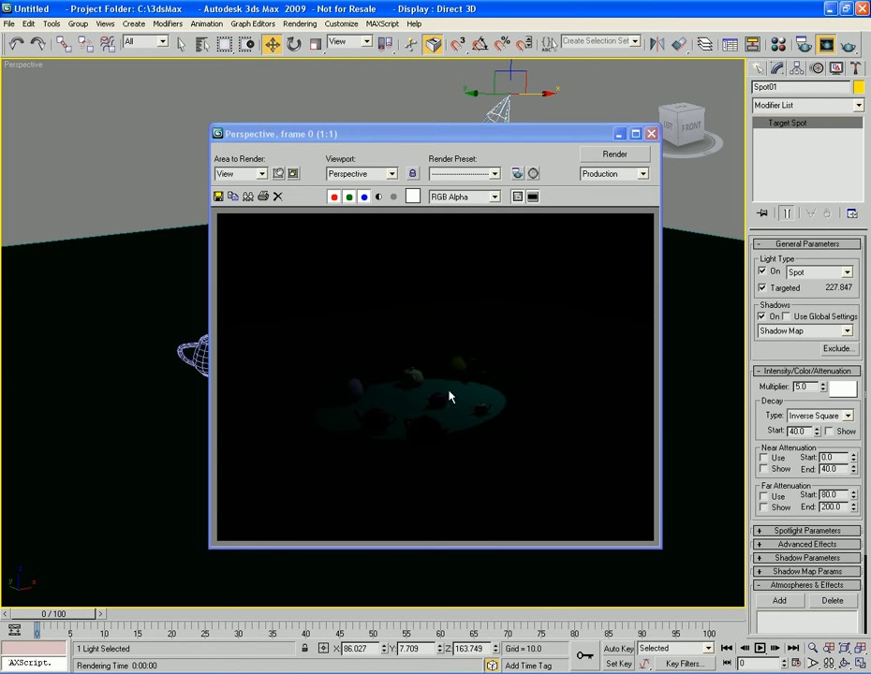
Step: Raise the spotlight's multiplier to 20 to compensate for the decay and render the scene
double_click(812, 387)
type("20")
key("Return")
key("shift+q")
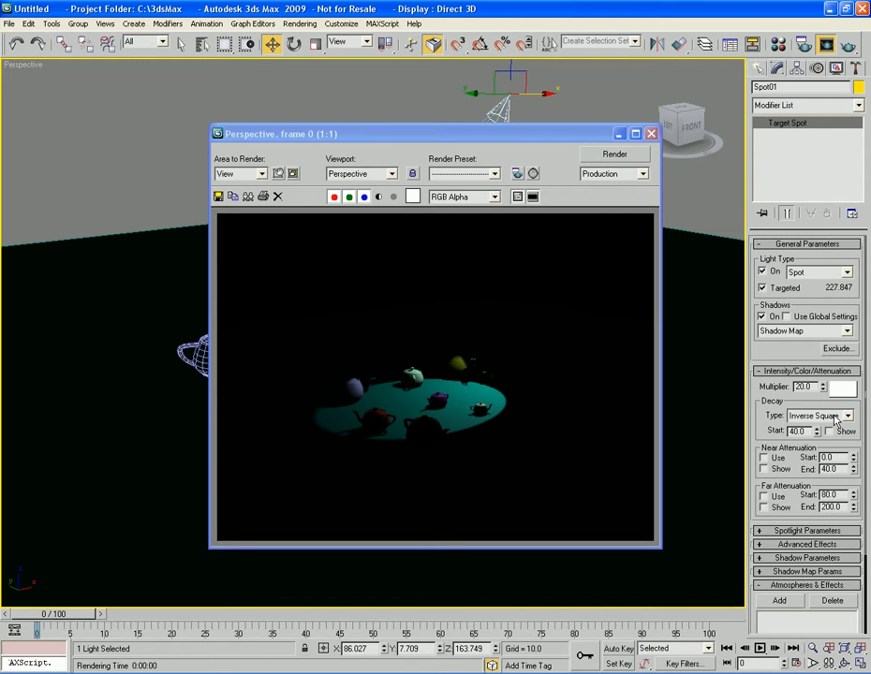
Step: Look over the light cone settings in Spotlight Parameters and the surface and projector map options in Advanced Effects
left_click(800, 371)
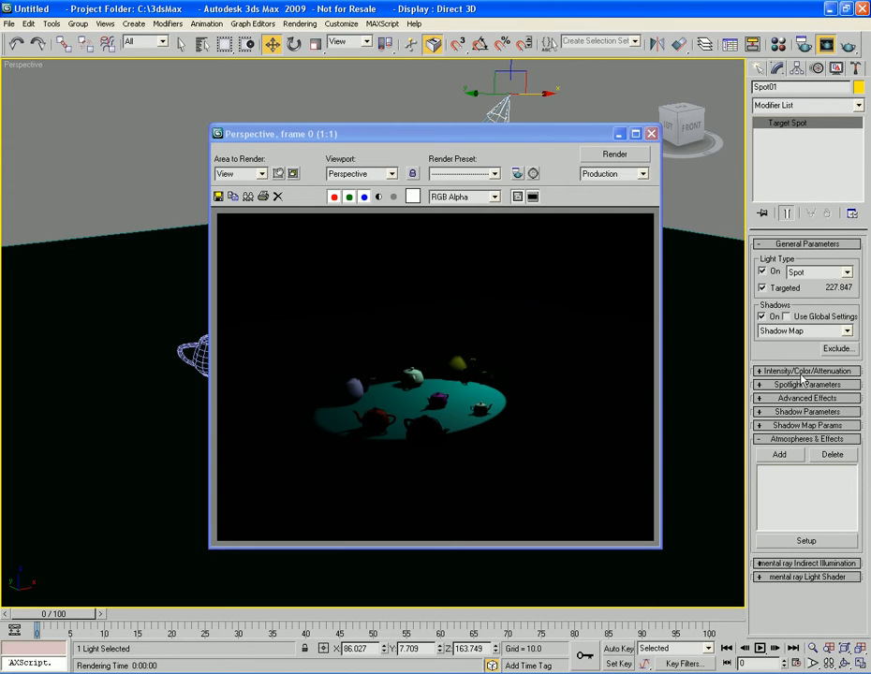
left_click(805, 384)
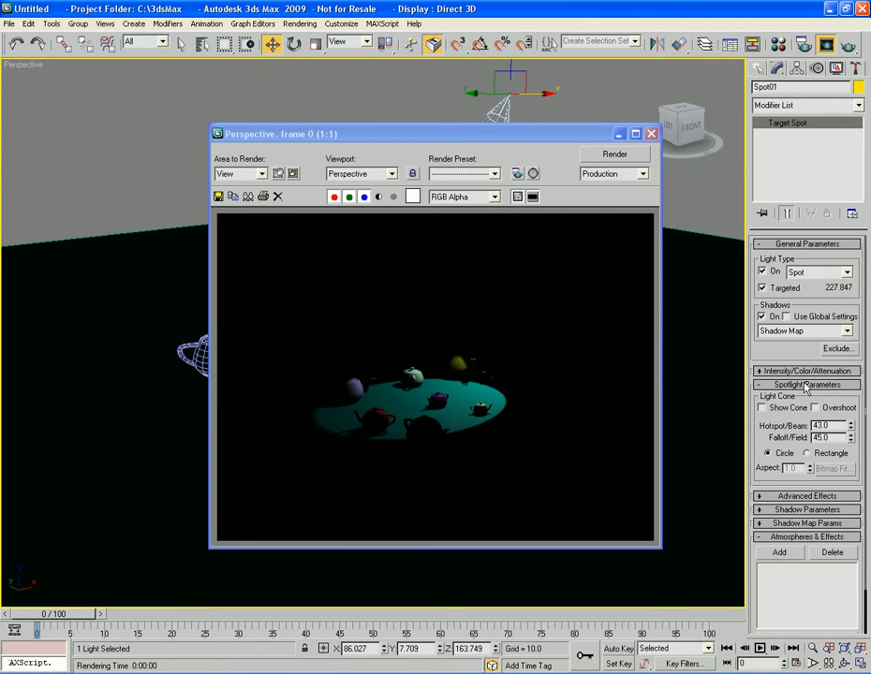
left_click(805, 385)
left_click(805, 398)
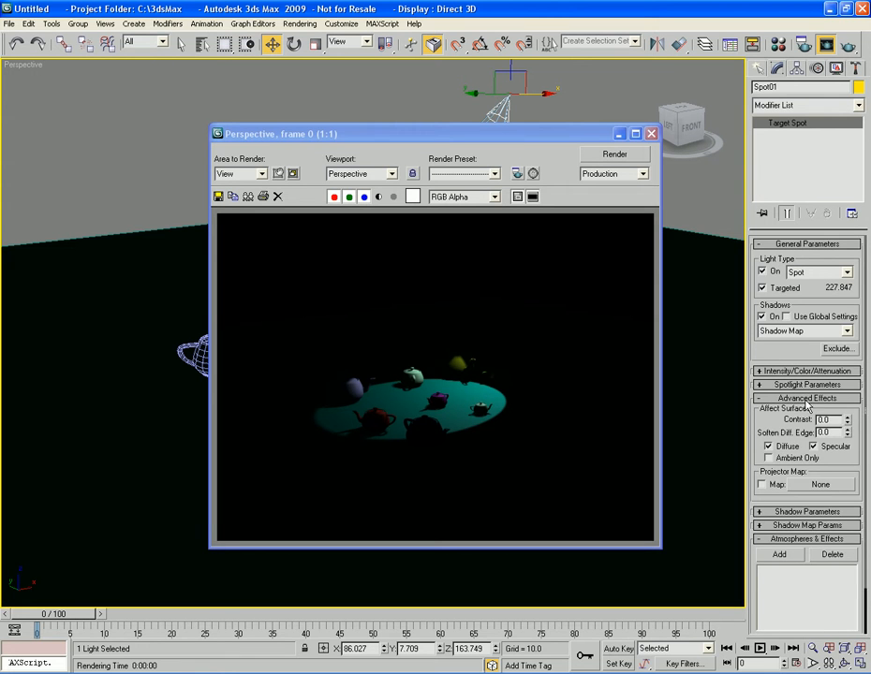
left_click(804, 398)
Step: Set the spotlight's object shadow color to dark blue (RGB 0, 31, 131)
left_click(806, 412)
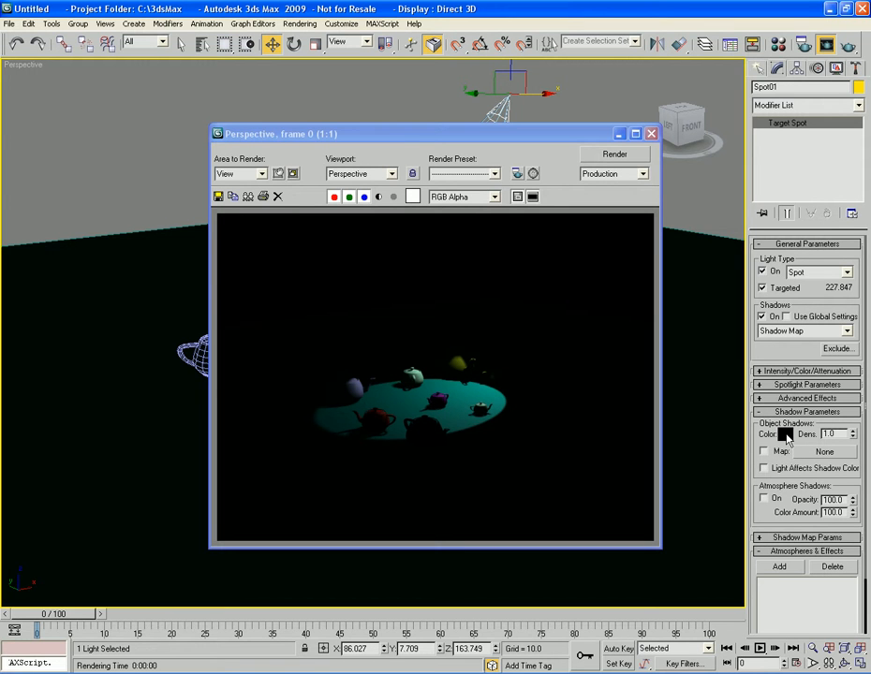
left_click(788, 436)
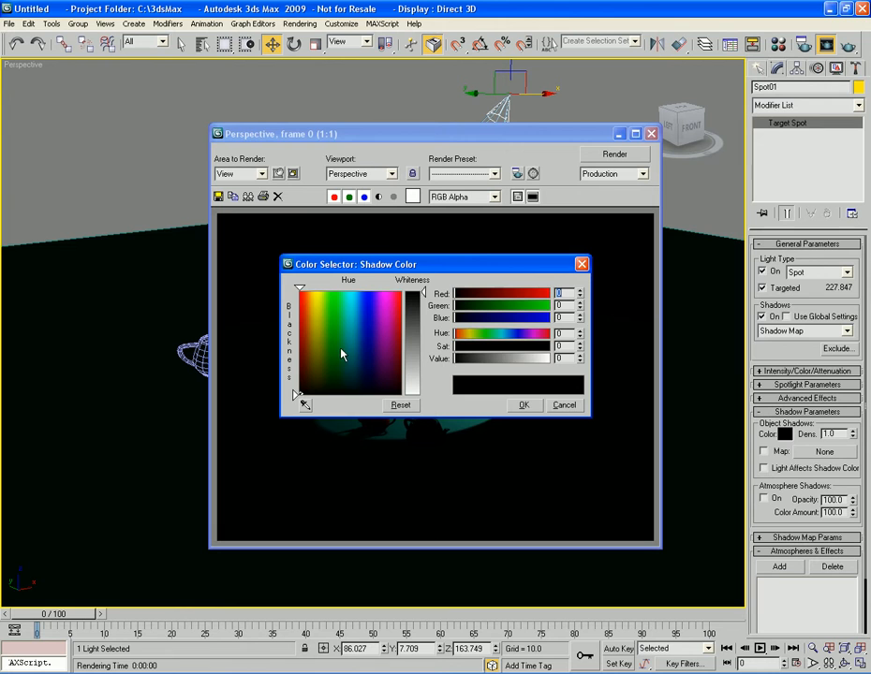
left_click(364, 346)
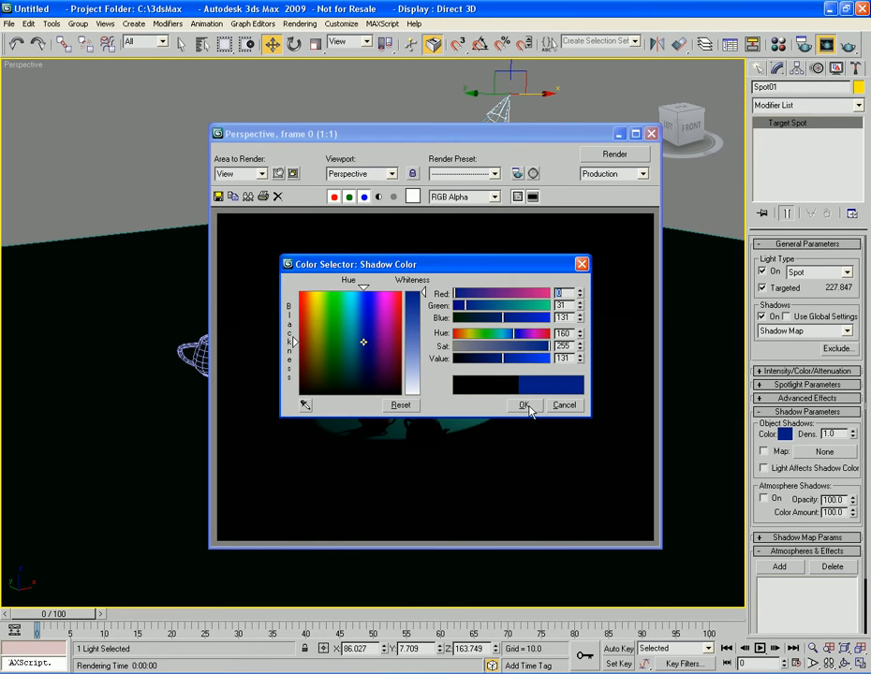
left_click(527, 405)
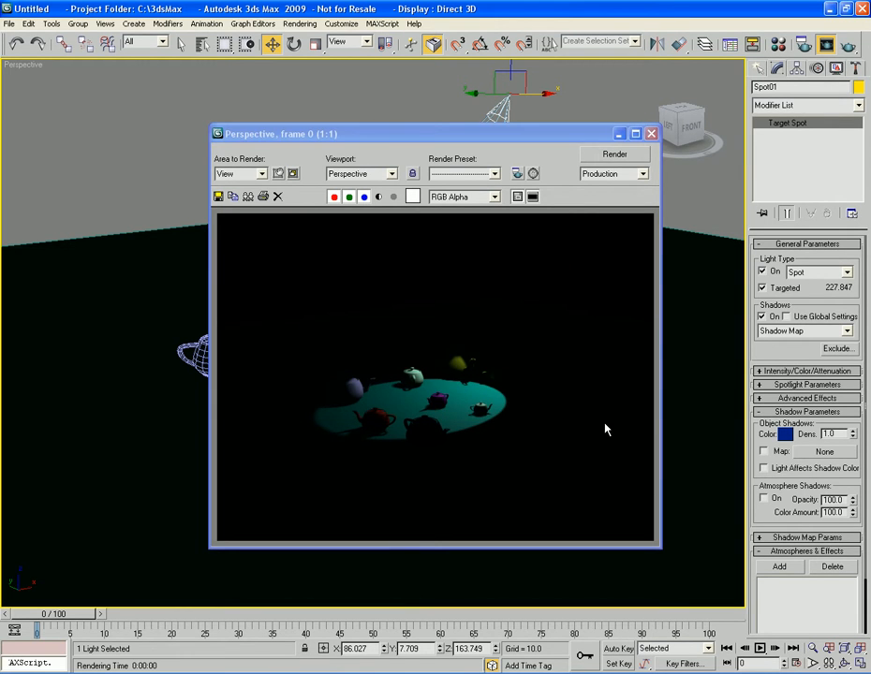
Step: Lighten the spotlight's object shadow color to a pale blue and render a close view of the purple teapot
left_click(785, 436)
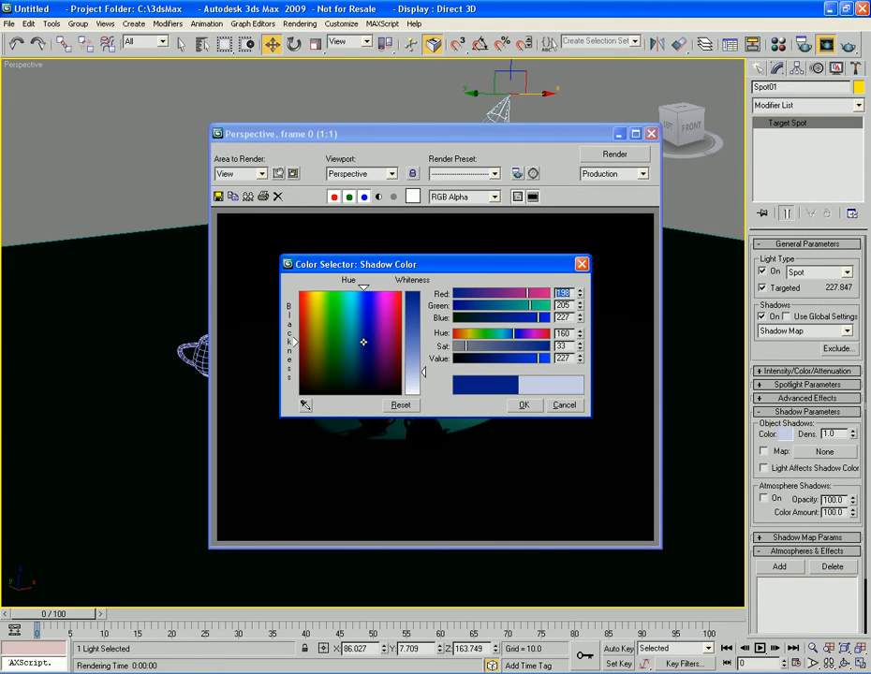
left_click(520, 405)
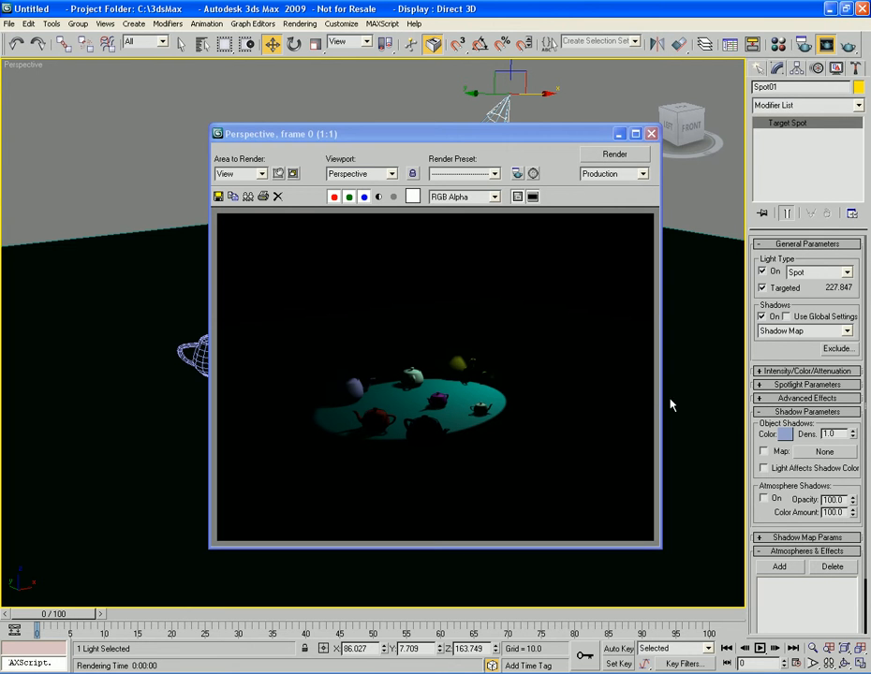
left_click(651, 134)
scroll(573, 383, "up", 10)
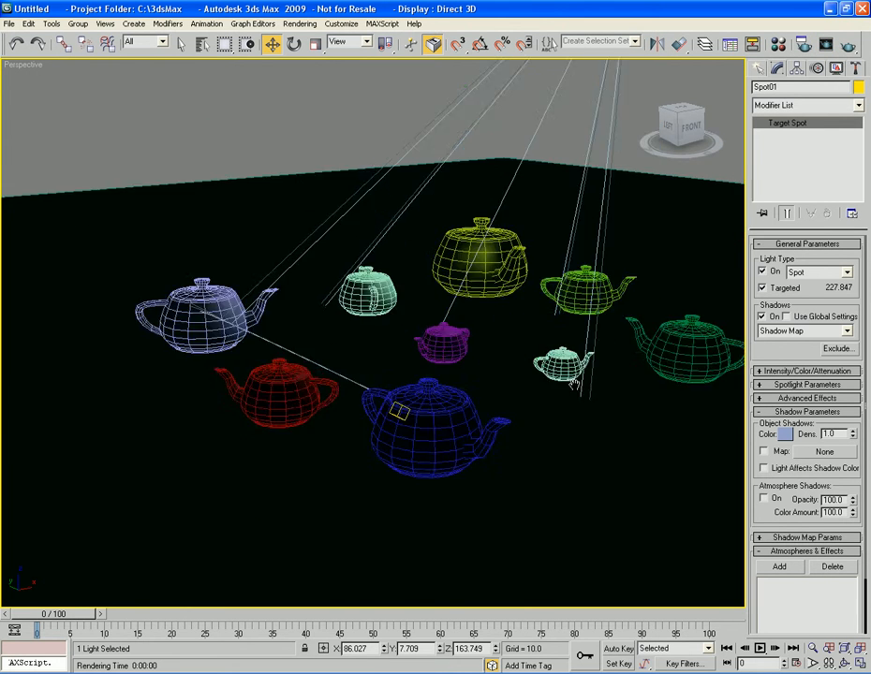
middle_click_drag(653, 382, 562, 378)
key("shift+q")
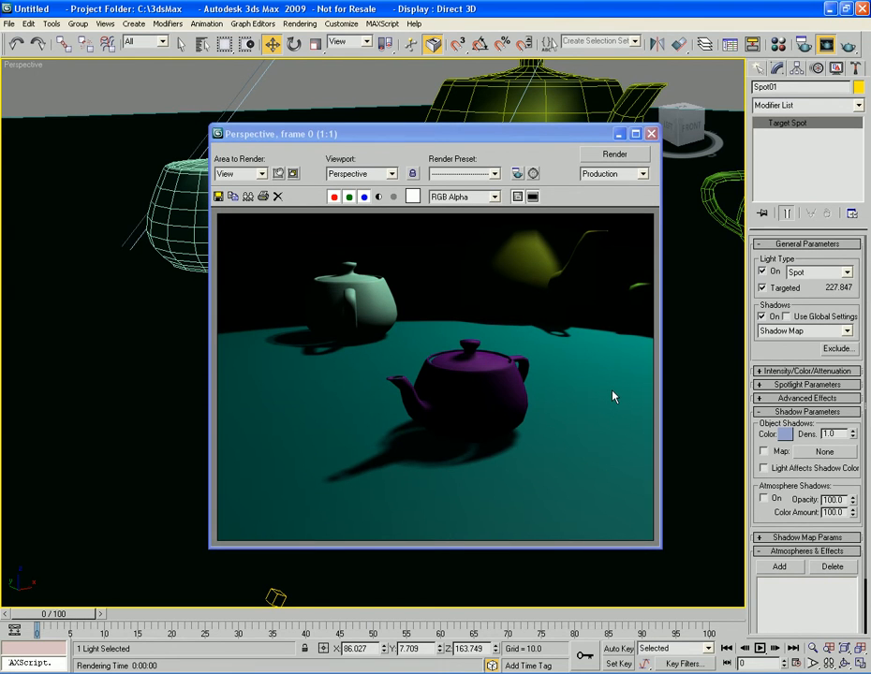
Step: Set the spotlight's decay type to None and its multiplier to 1, and render the close view
left_click(788, 372)
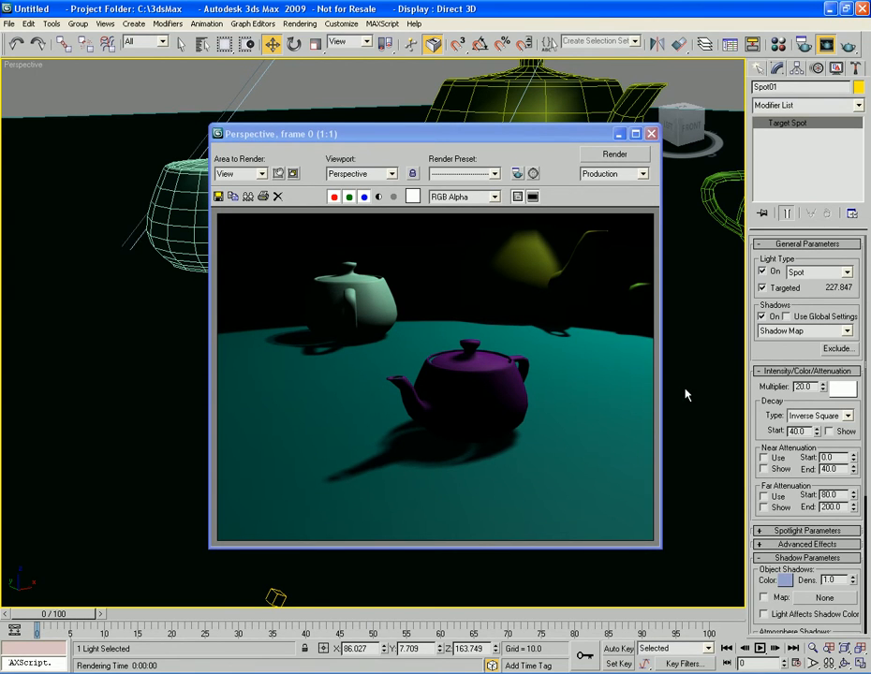
left_click(804, 373)
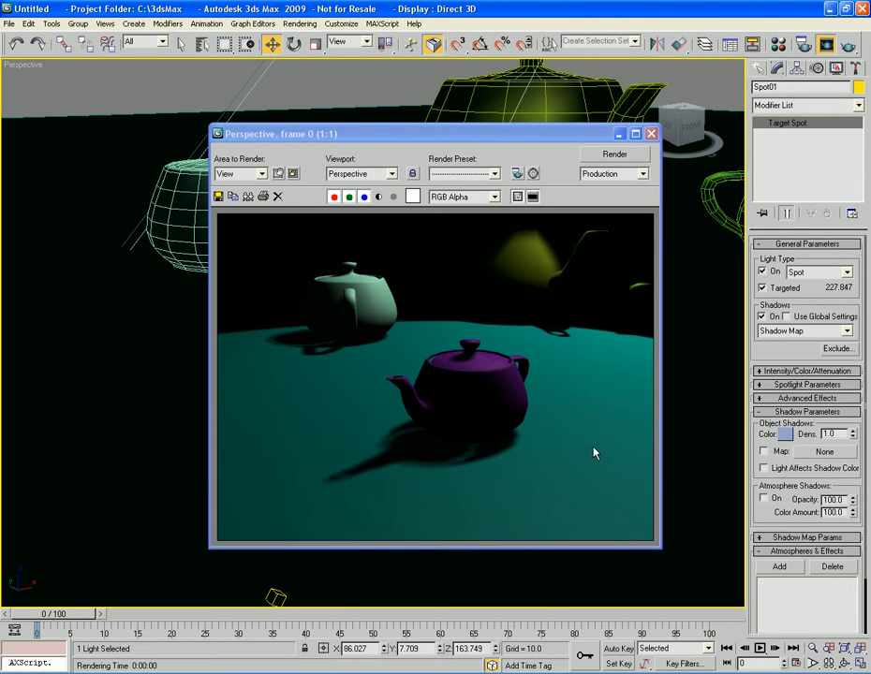
left_click(807, 371)
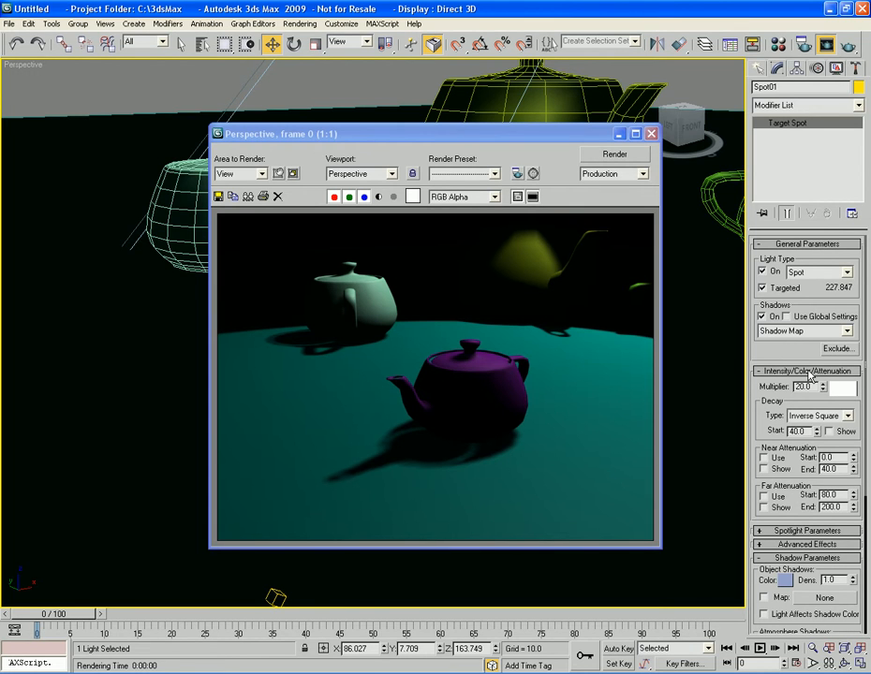
left_click(818, 416)
left_click(821, 429)
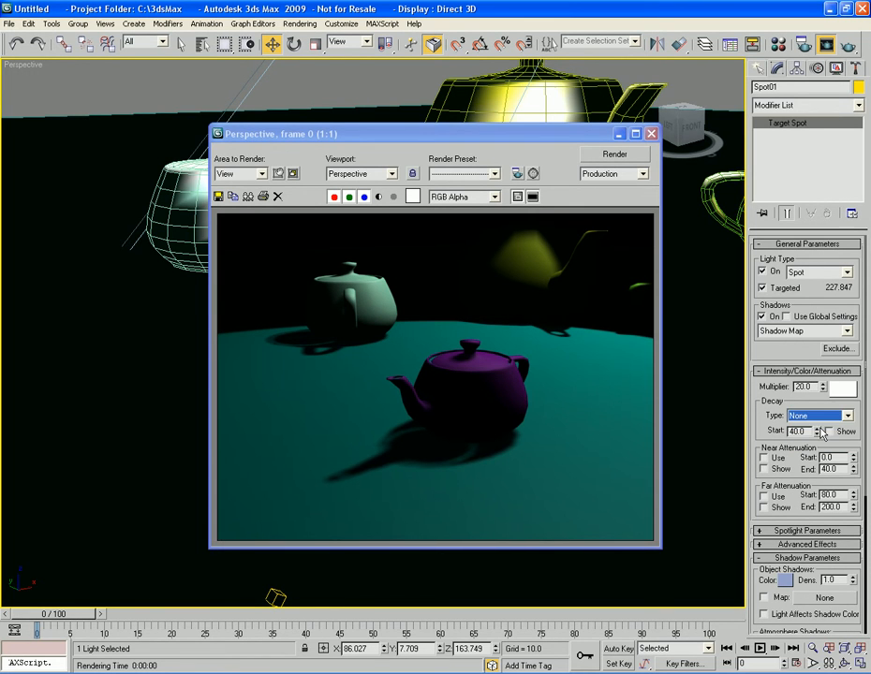
double_click(805, 386)
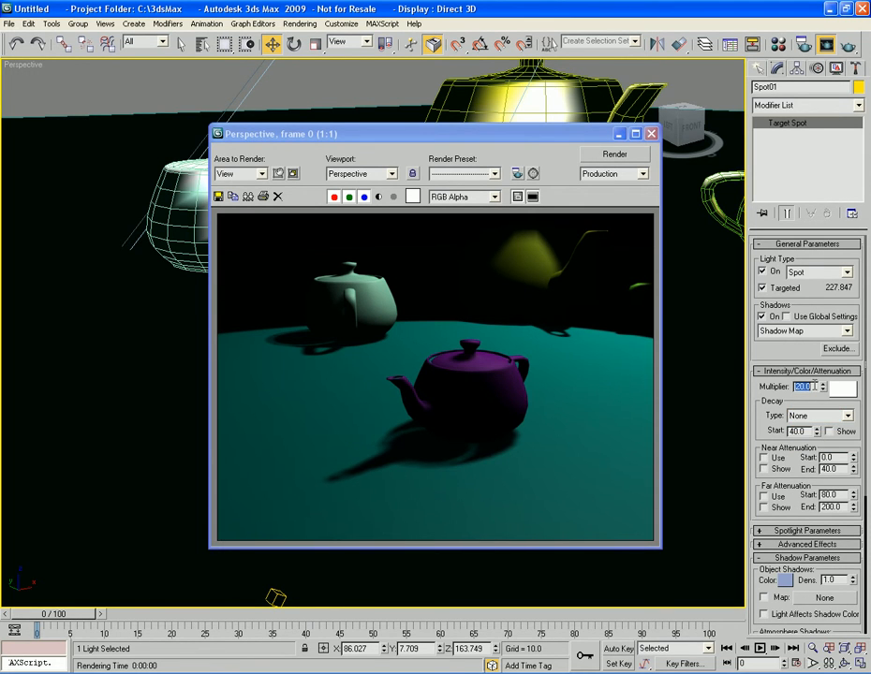
type("1")
key("Return")
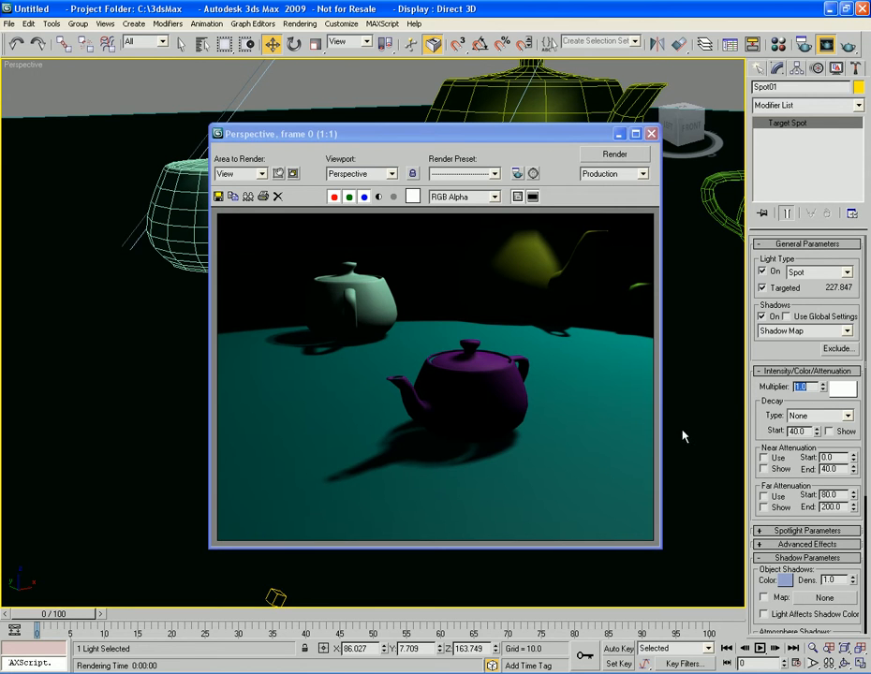
key("shift+q")
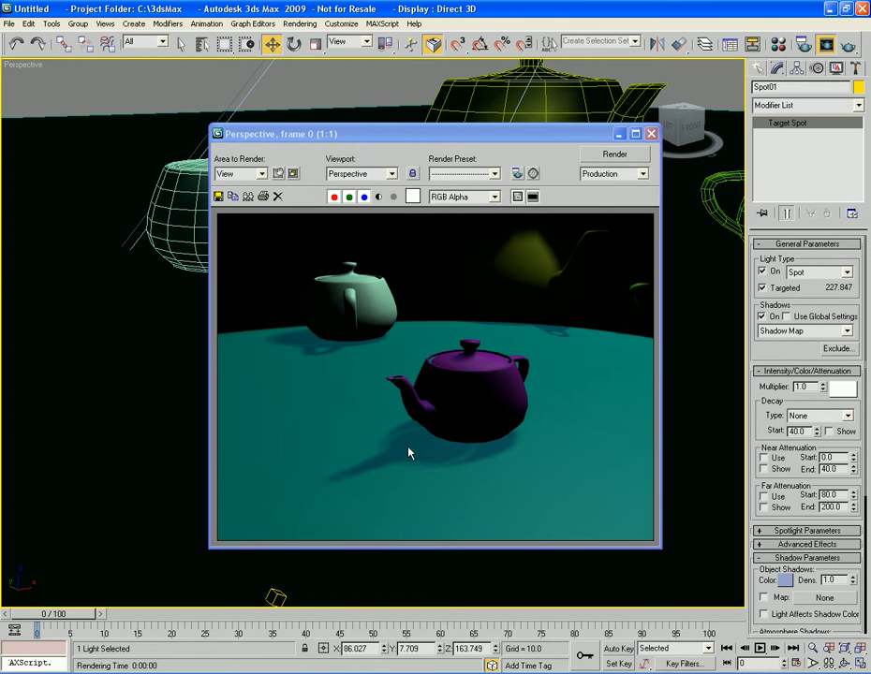
Step: Change the spotlight's object shadow color to light green and render the close view
left_click(784, 580)
left_click_drag(364, 343, 335, 321)
left_click(535, 407)
key("F9")
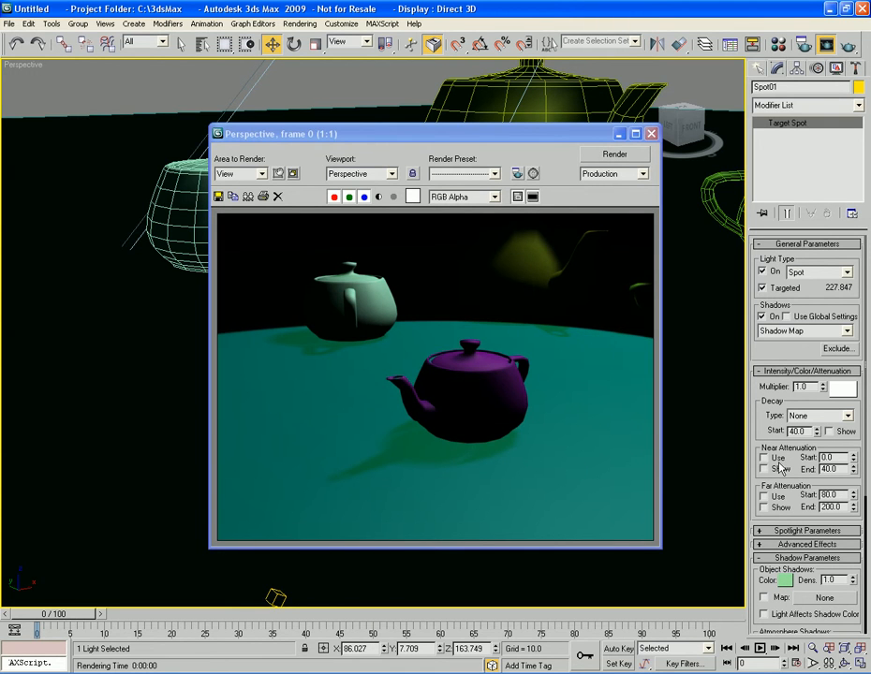
Step: Set the object shadow color back to black and collapse the Shadow Parameters and Atmospheres & Effects settings
left_click_drag(792, 459, 793, 326)
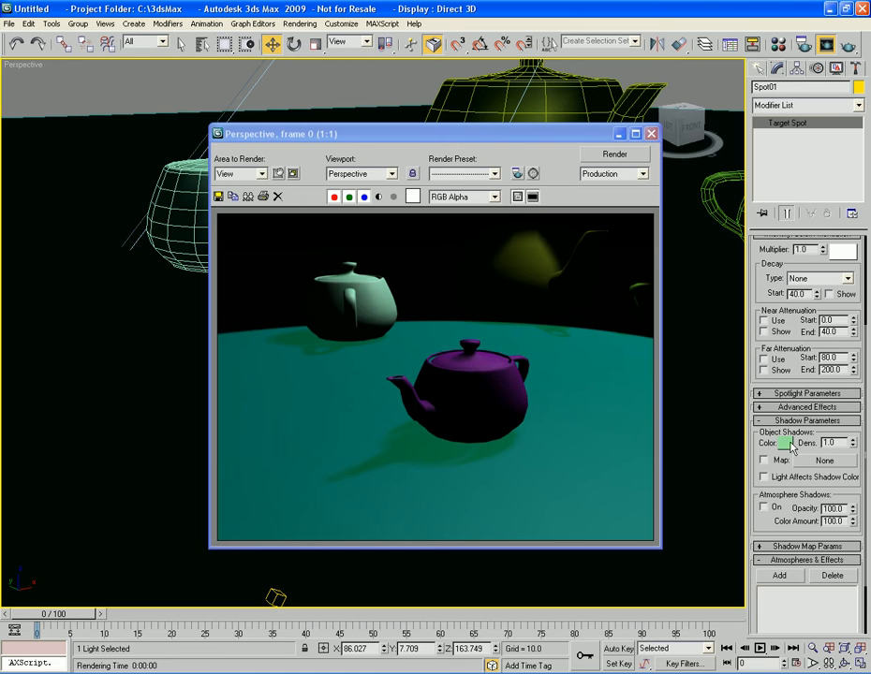
left_click(785, 442)
left_click_drag(335, 322, 344, 395)
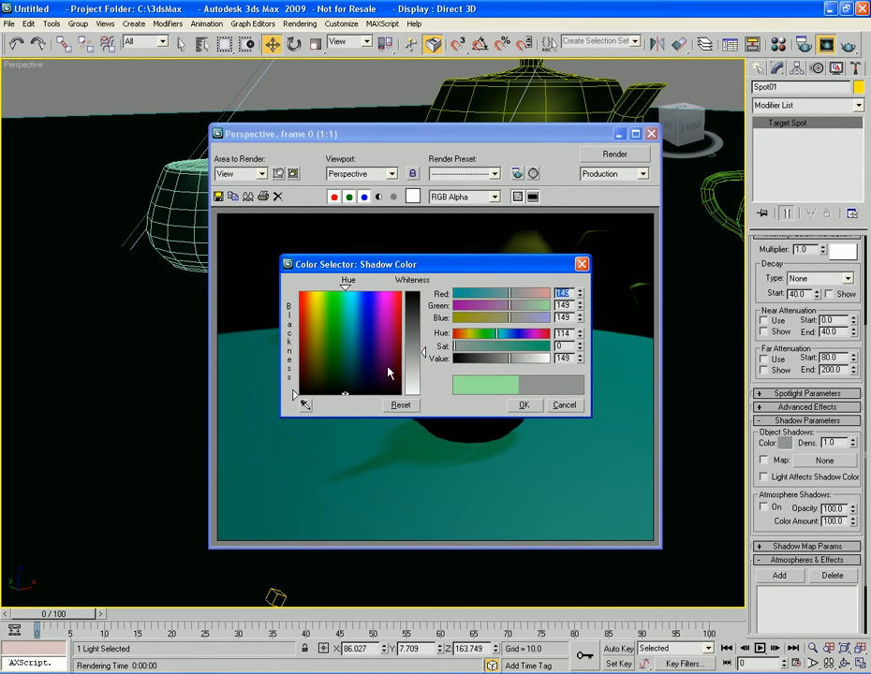
left_click(527, 408)
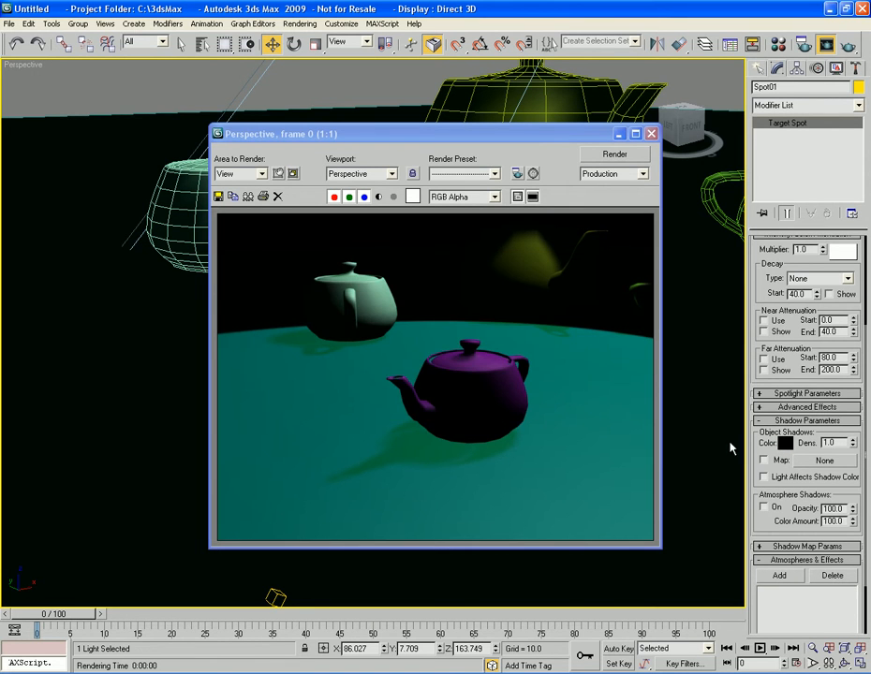
left_click(811, 421)
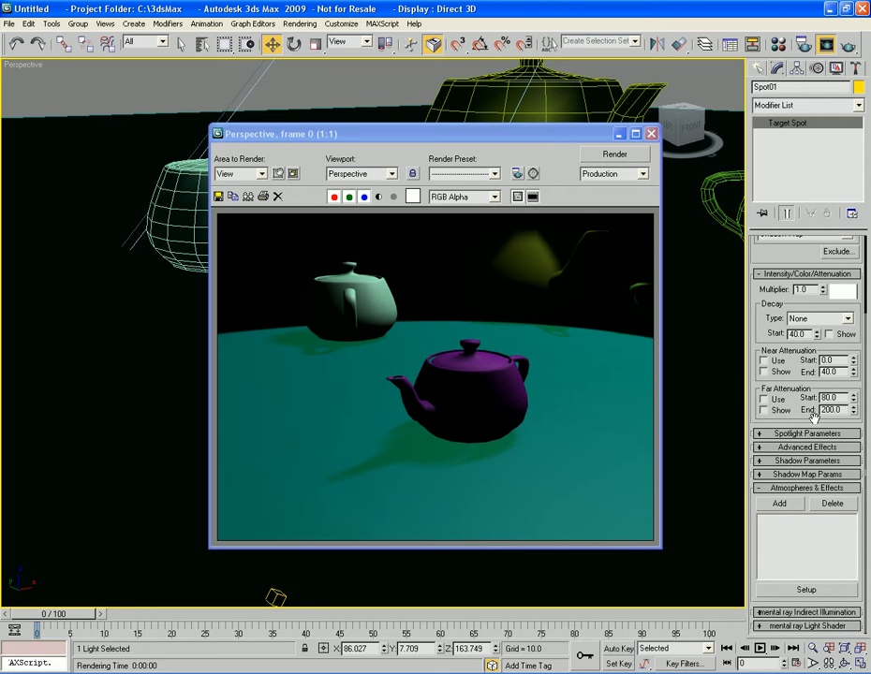
left_click(817, 489)
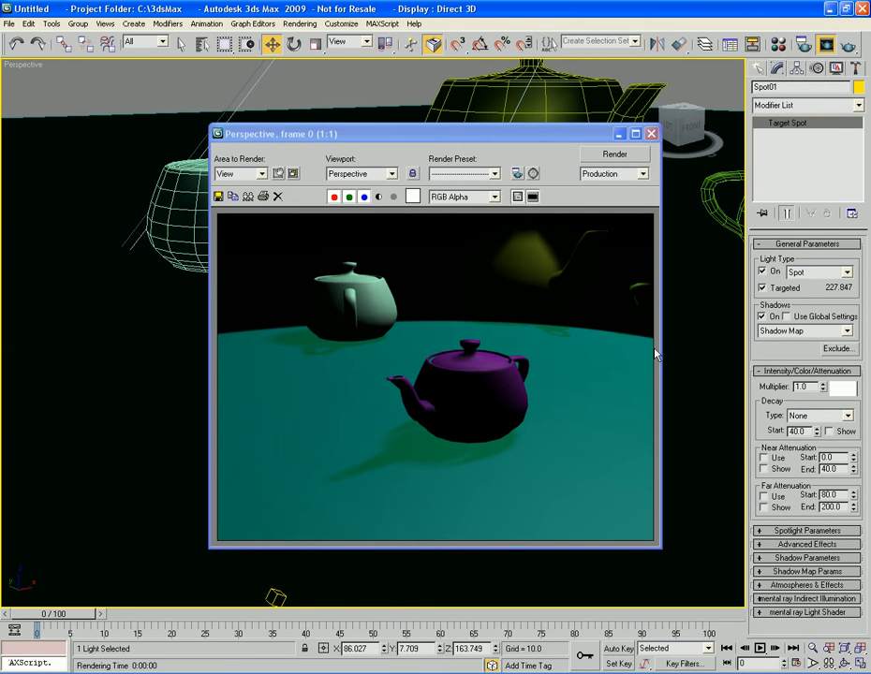
Step: Delete the target spotlight and render the whole teapot scene without it
left_click(651, 134)
scroll(610, 304, "down", 8)
scroll(611, 303, "up", 5)
key("q")
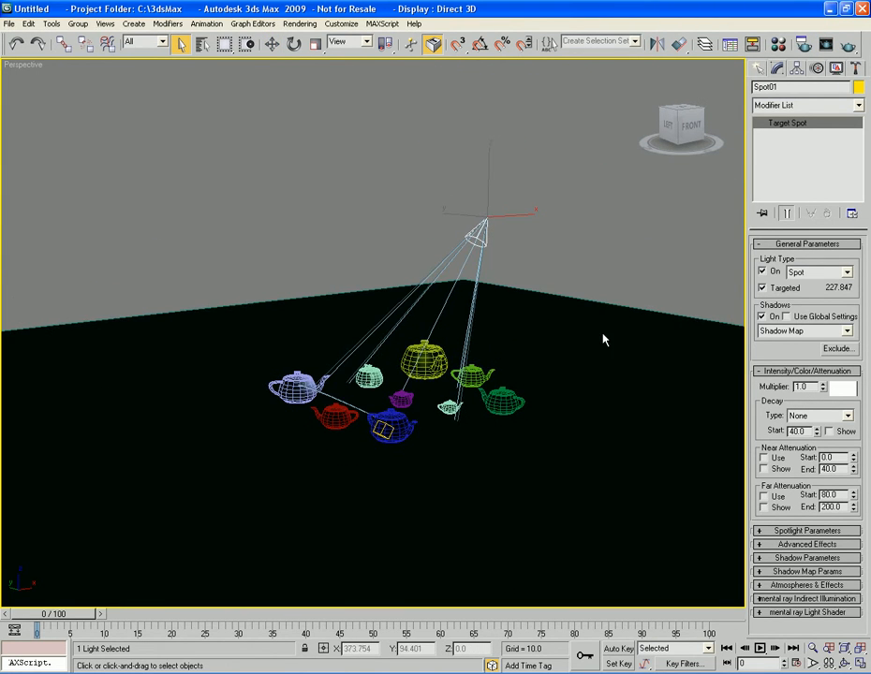
middle_click_drag(610, 325, 602, 332)
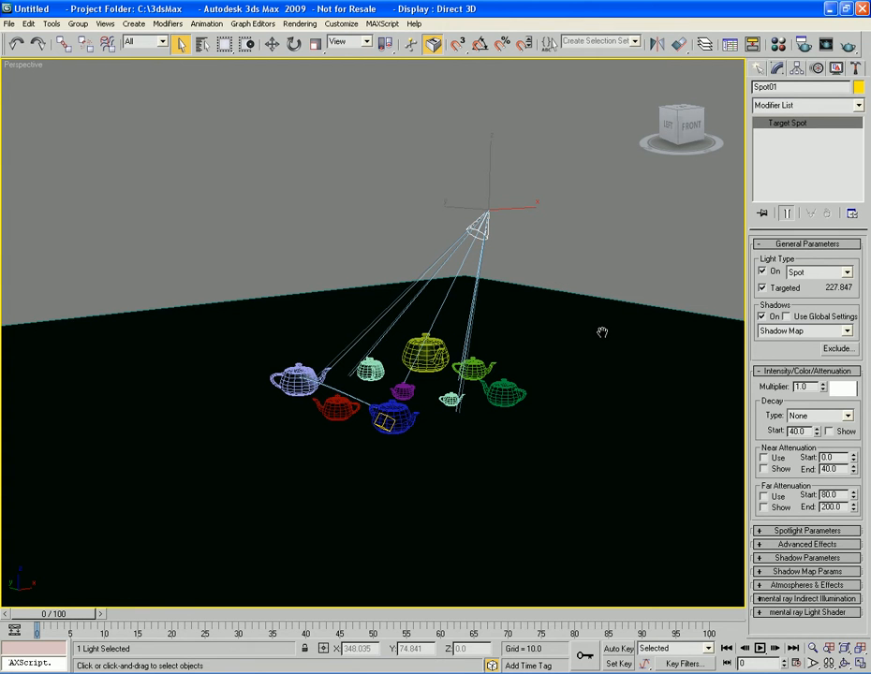
middle_click_drag(603, 333, 589, 319)
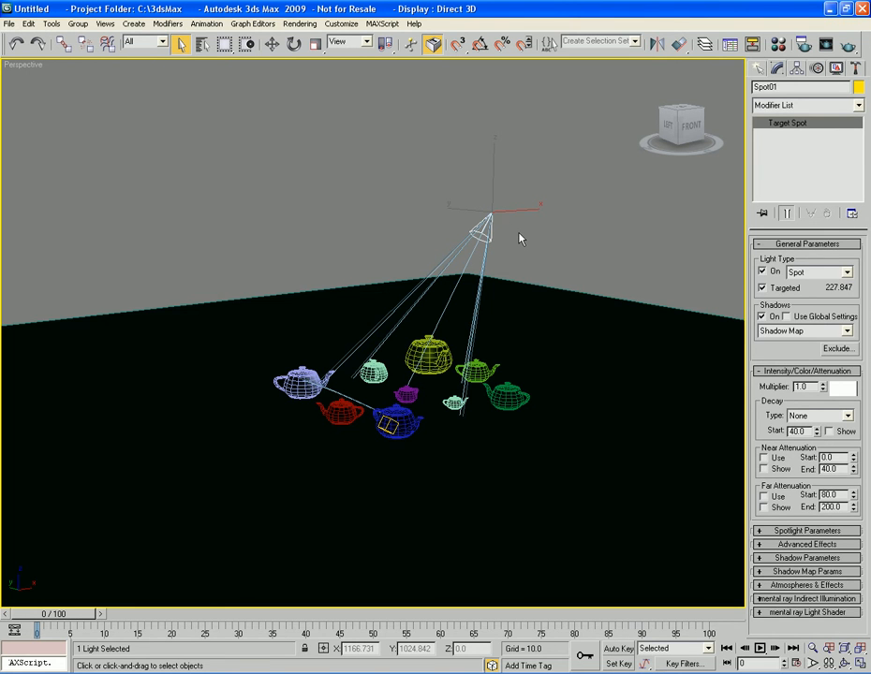
key("Delete")
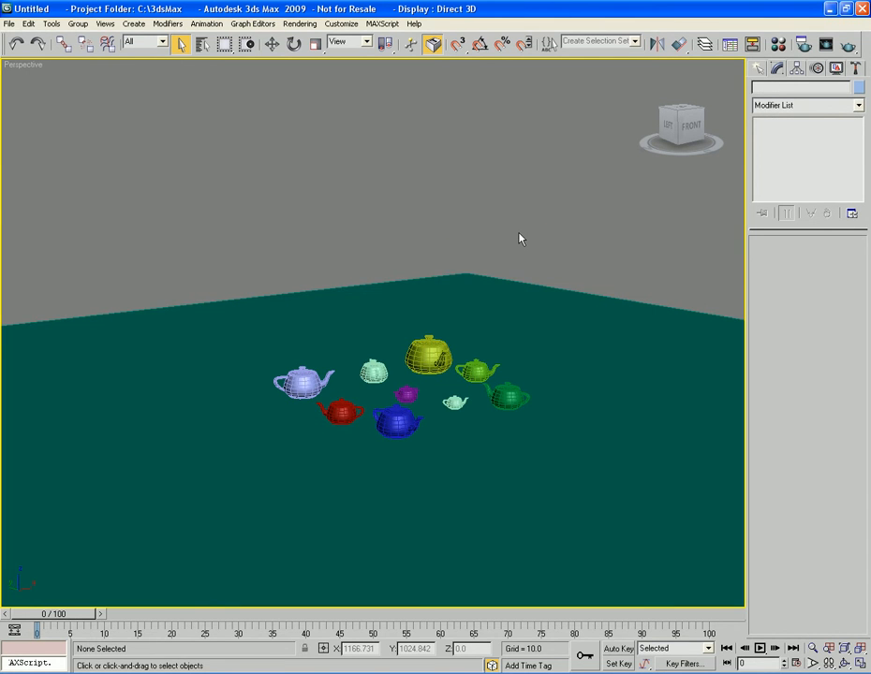
key("shift+q")
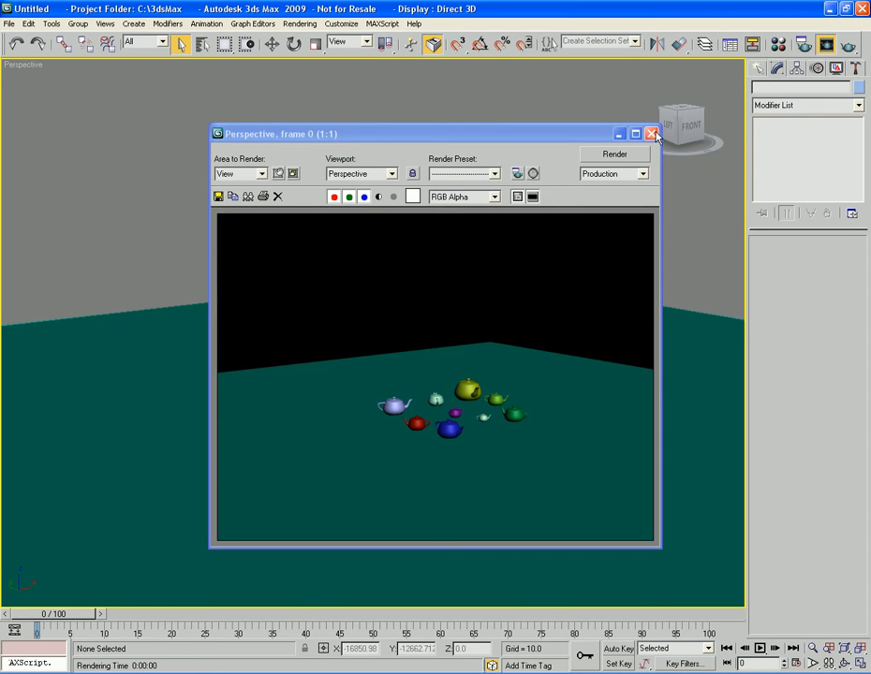
left_click(651, 134)
Step: Create a standard Free Spot light amid the teapots and raise it to a height of about 224 units
left_click(759, 69)
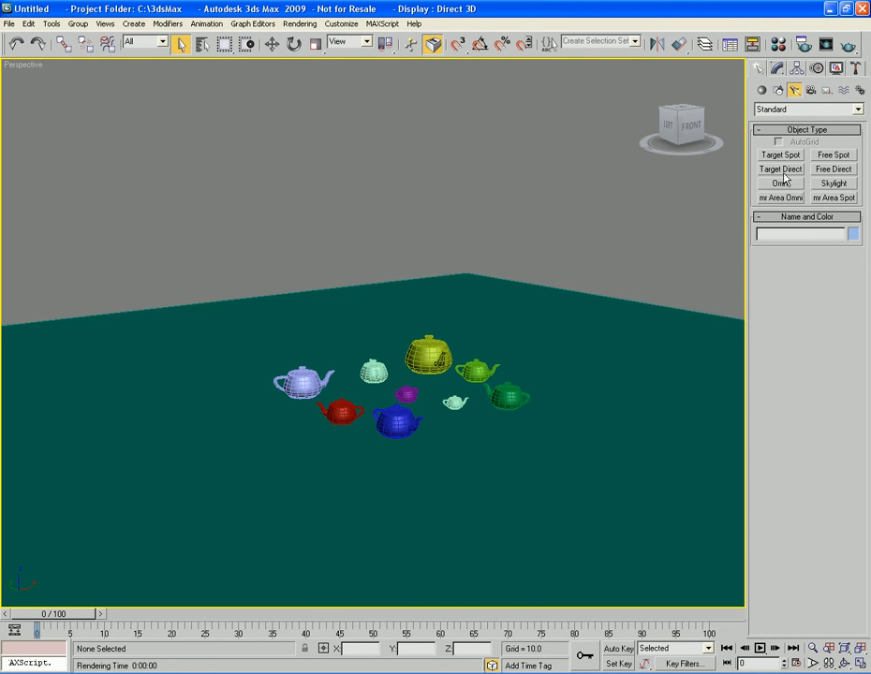
left_click(835, 157)
left_click(432, 405)
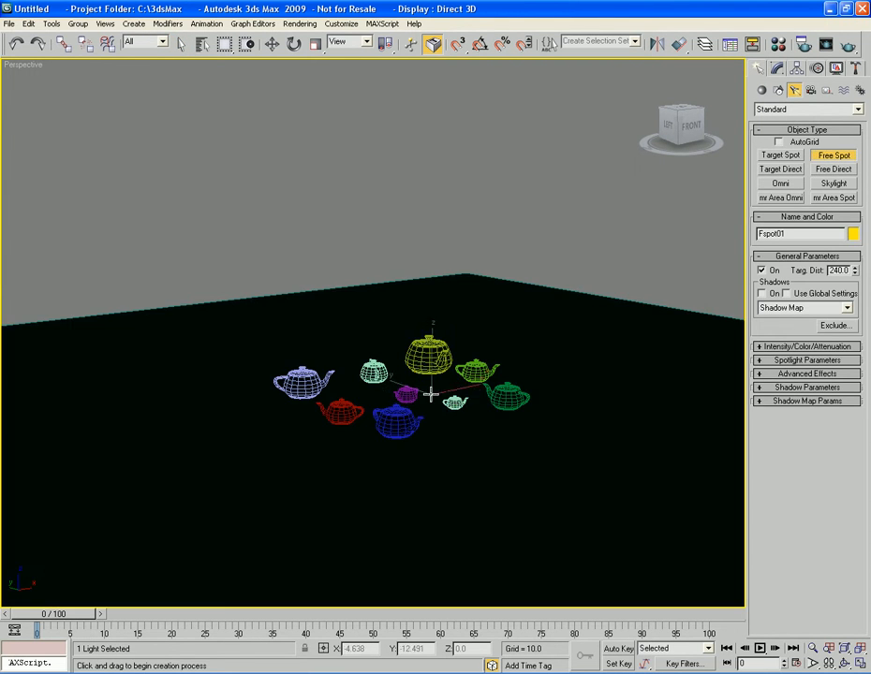
right_click(427, 394)
key("w")
left_click_drag(426, 339, 422, 96)
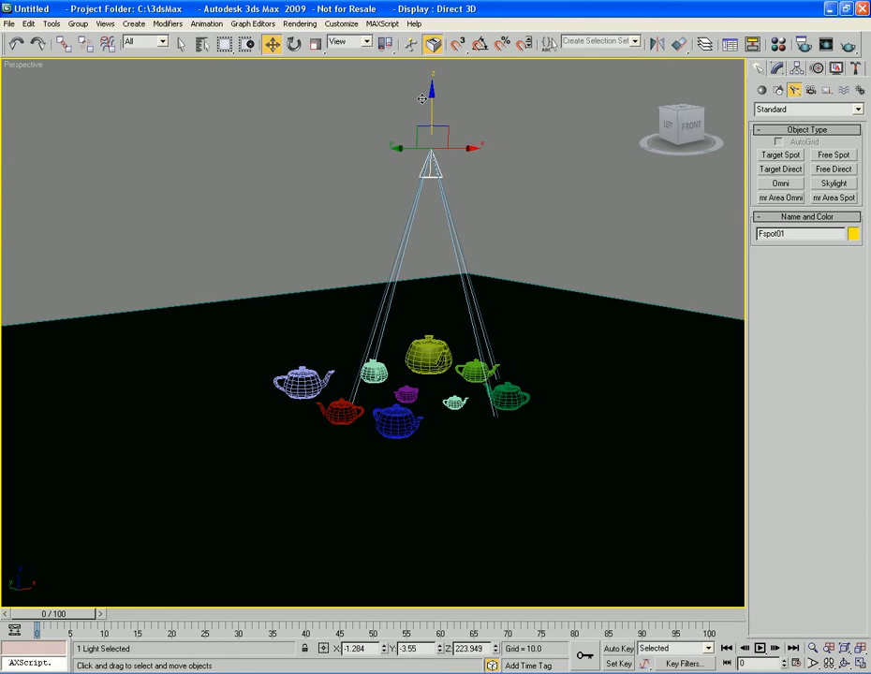
key("q")
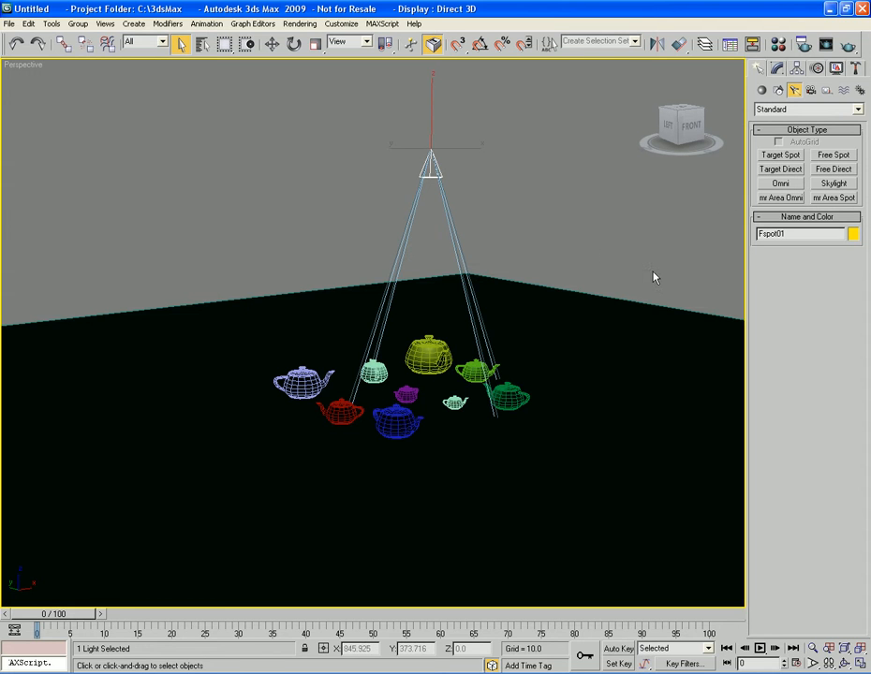
Step: Switch the free spot's Targeted option on and back off, and look over its intensity and shadow settings
key("1")
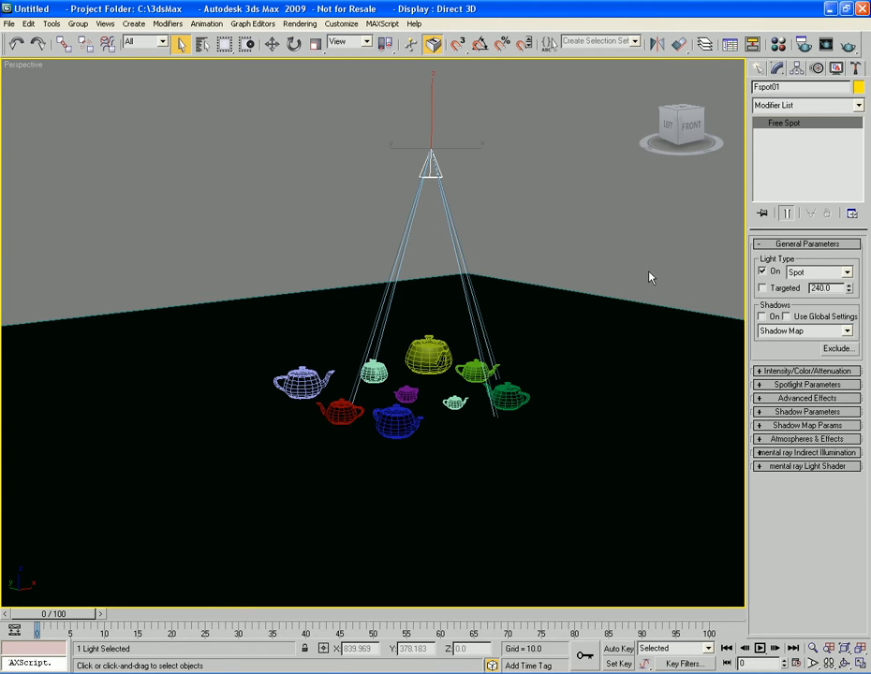
left_click(763, 289)
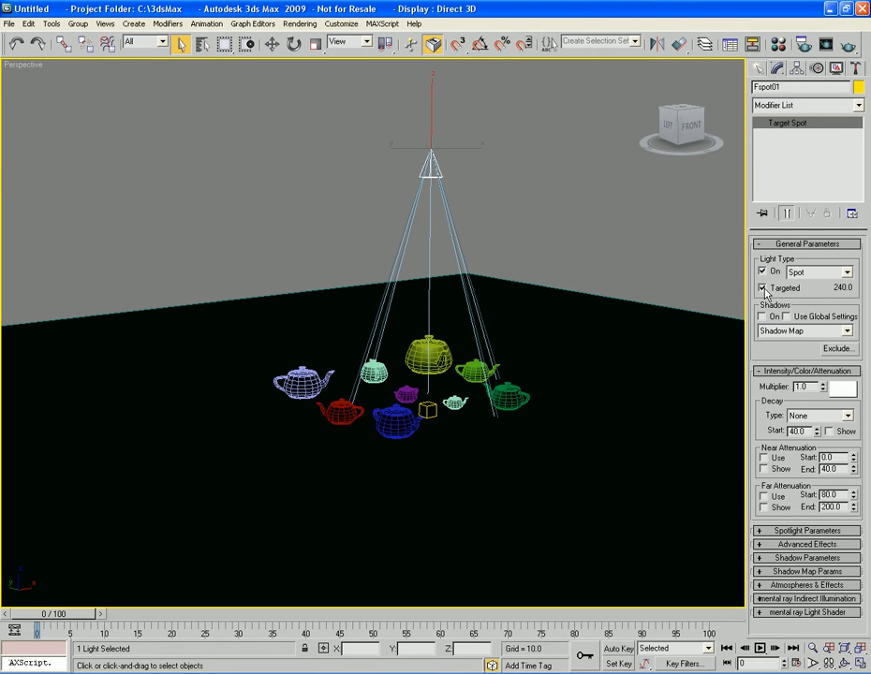
left_click(763, 288)
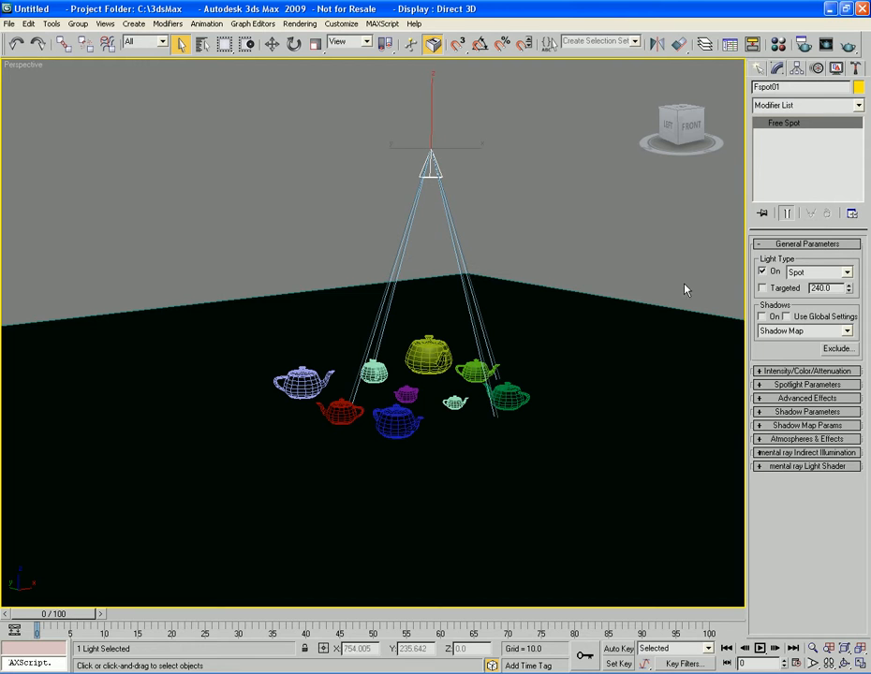
left_click(814, 371)
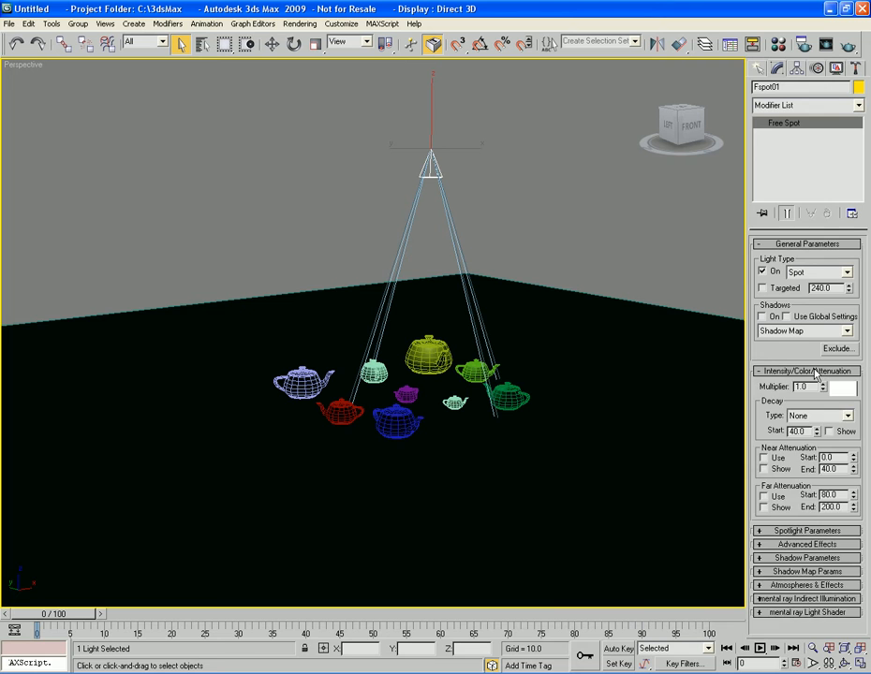
left_click(814, 372)
left_click(814, 414)
left_click(817, 413)
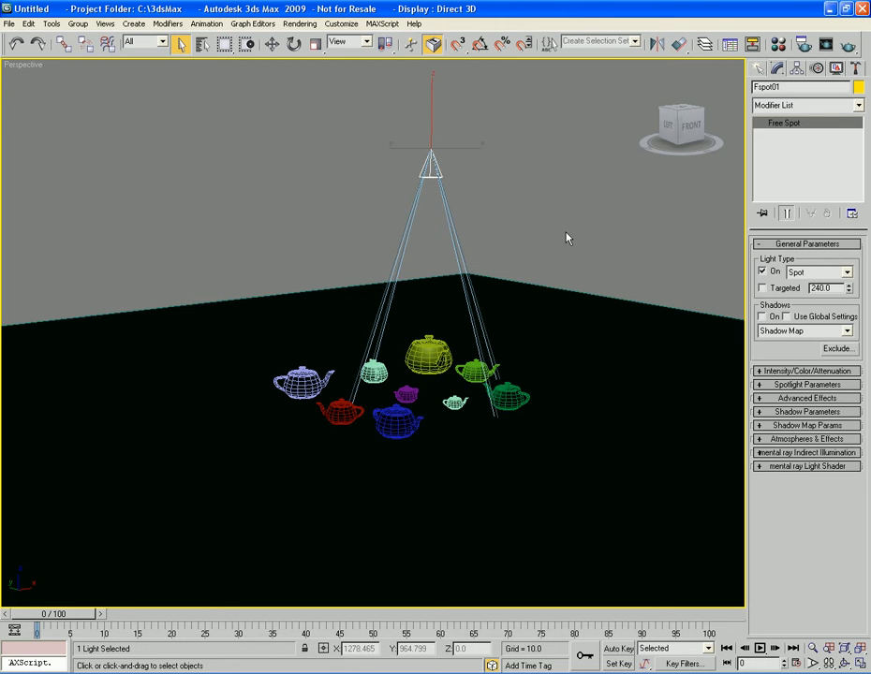
Step: Delete the free spot and create a Target Direct light among the teapots, aimed toward the blue teapot
key("Delete")
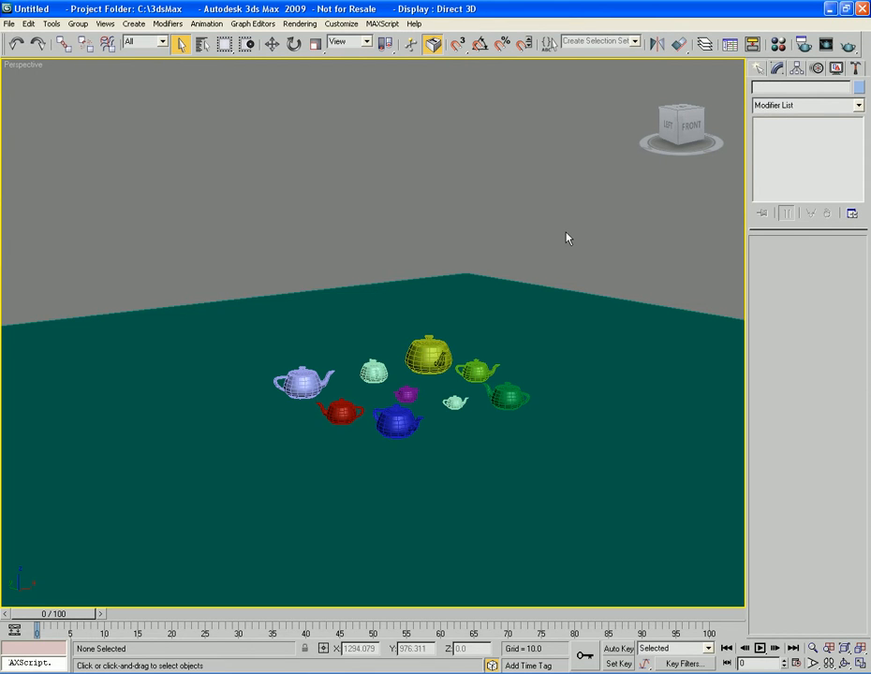
left_click(759, 69)
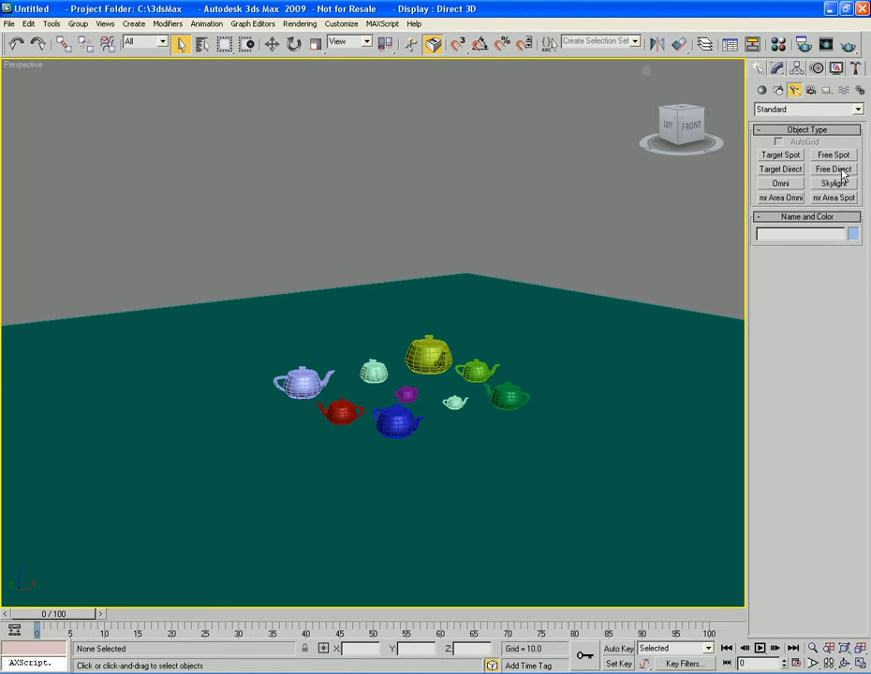
left_click(785, 171)
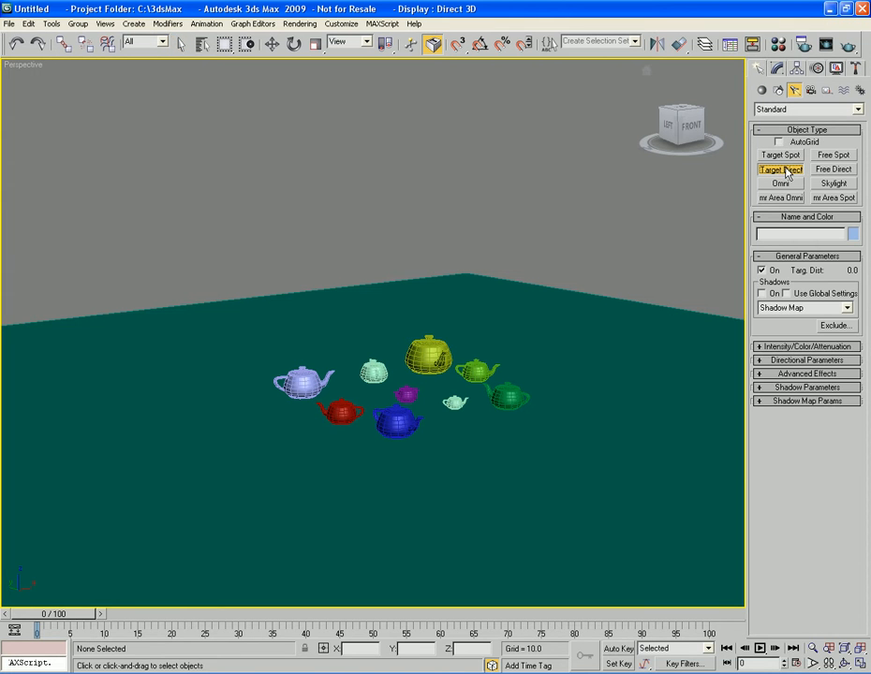
left_click_drag(437, 384, 376, 403)
right_click(492, 343)
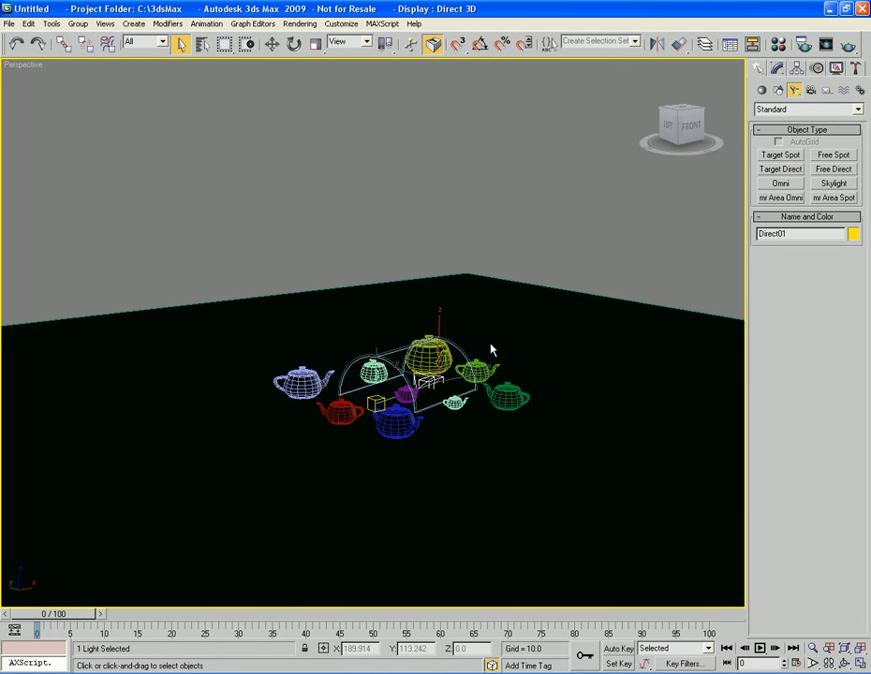
Step: Raise the target direct light high above the teapots, to a height of about 231 units
key("w")
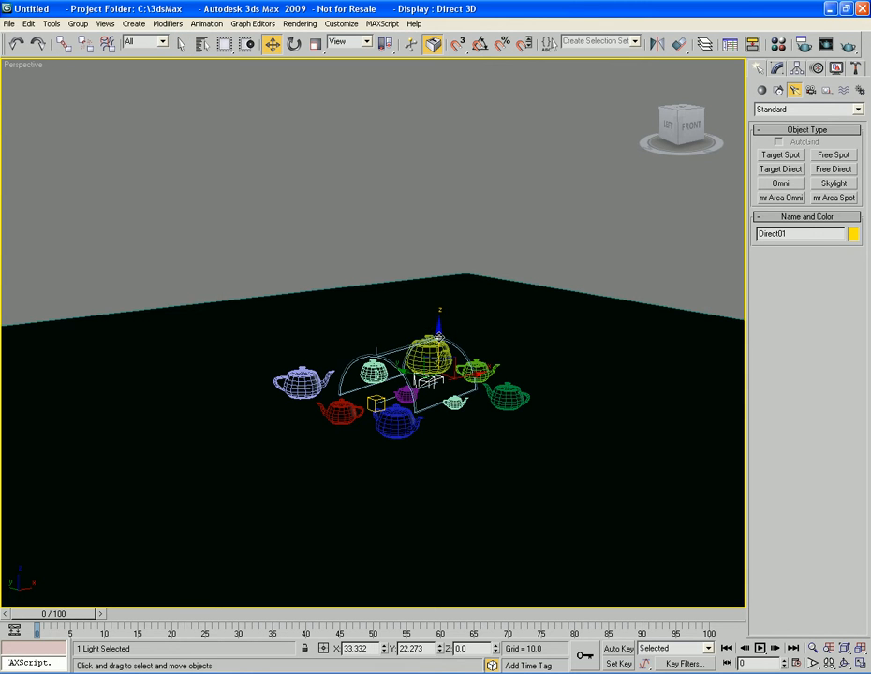
left_click_drag(437, 320, 442, 97)
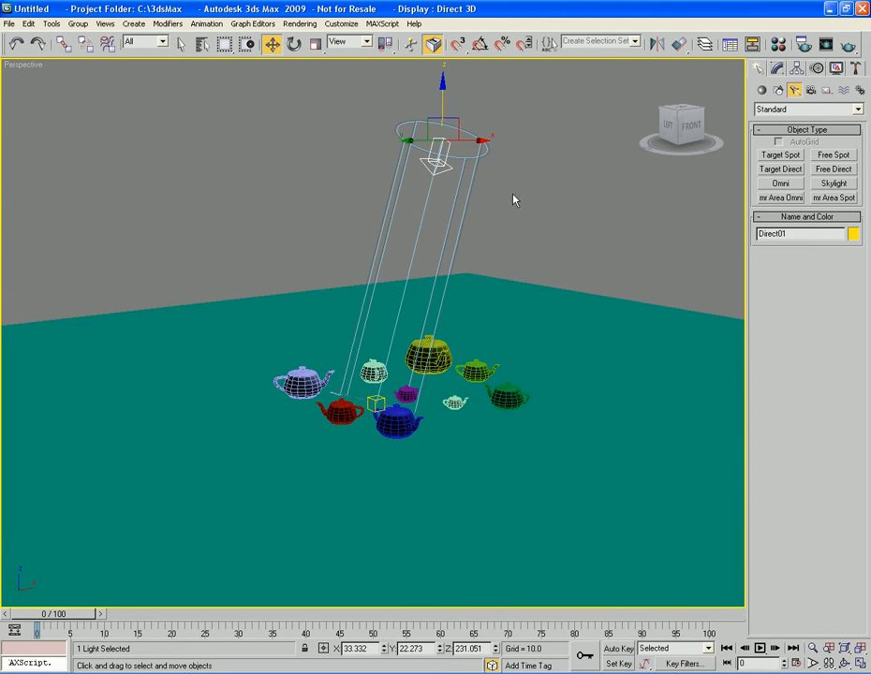
key("q")
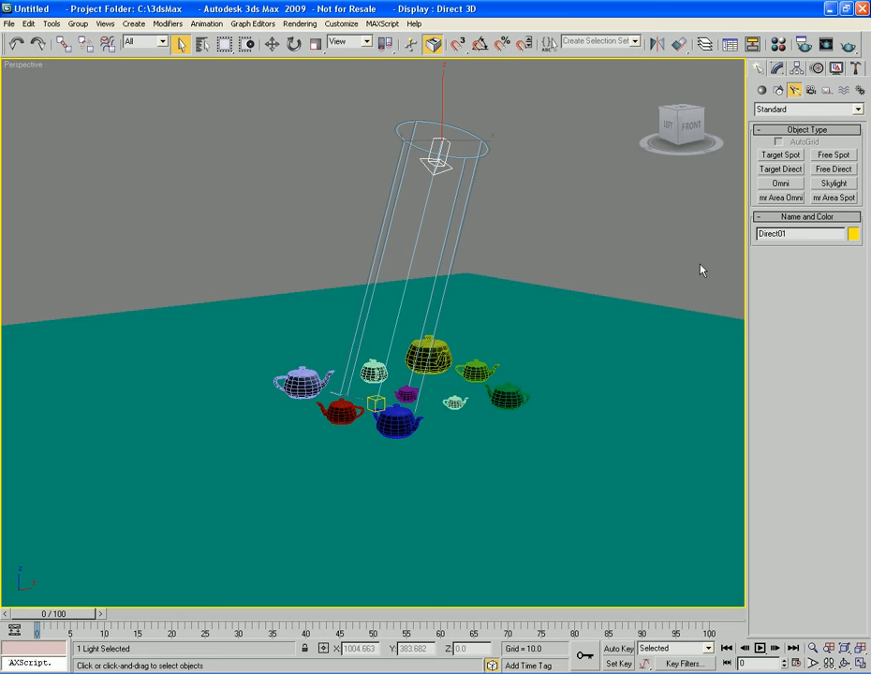
Step: Look over the target direct light's intensity, color, decay type and shadow type options, leaving them as they are
key("1")
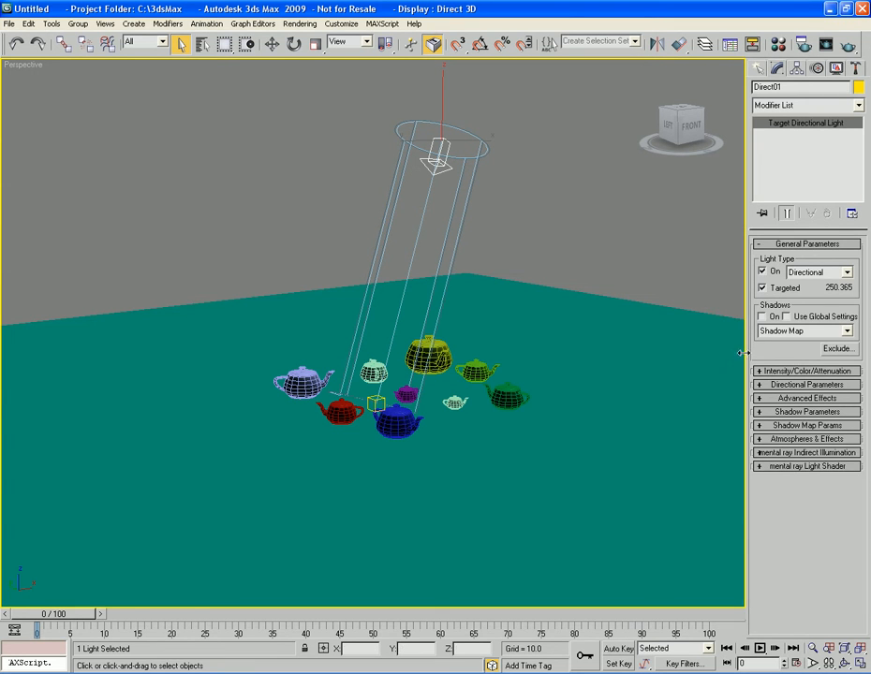
left_click(807, 372)
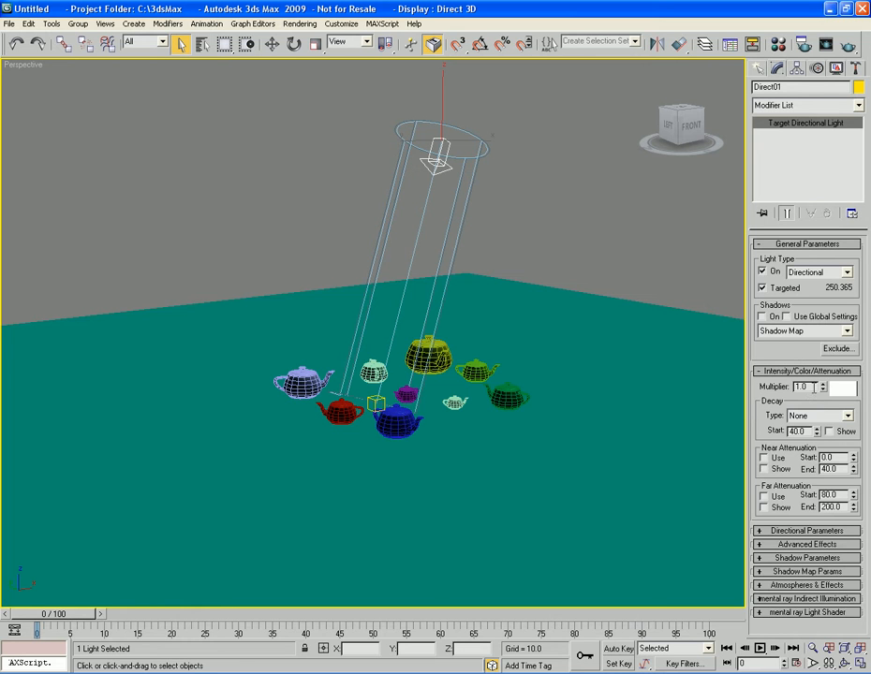
left_click(843, 388)
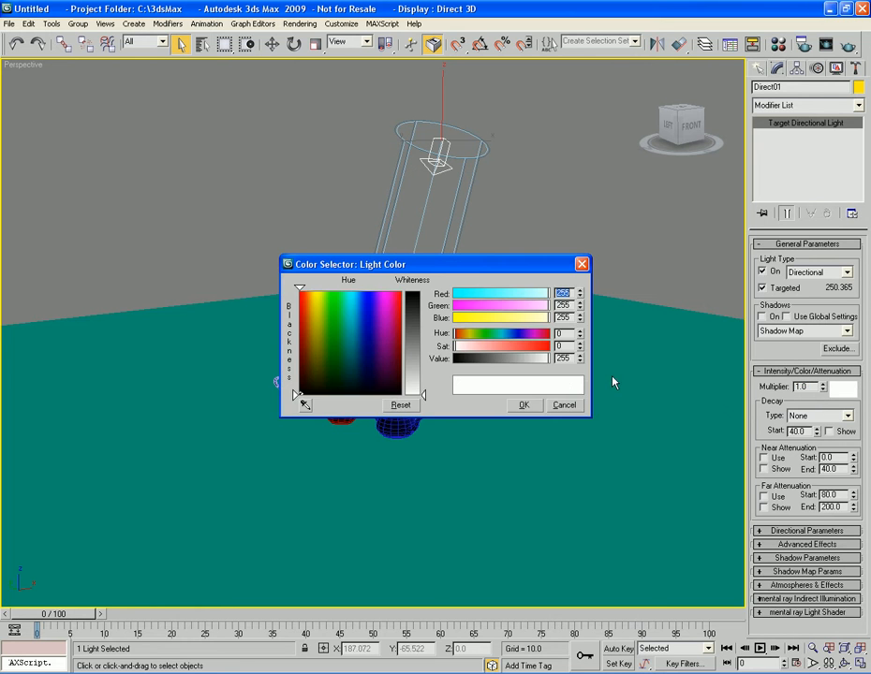
left_click(564, 405)
left_click(815, 416)
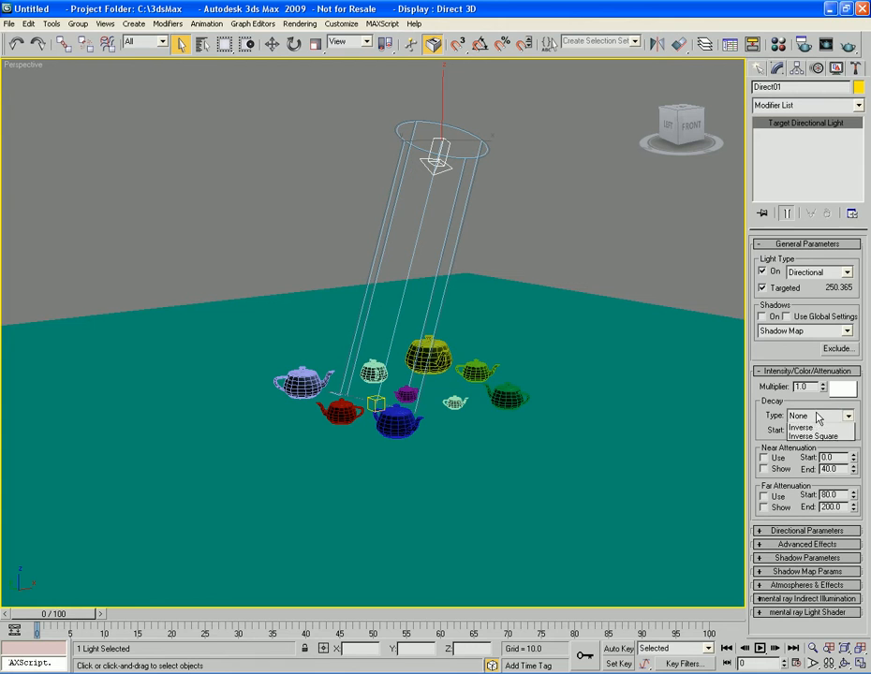
left_click(803, 372)
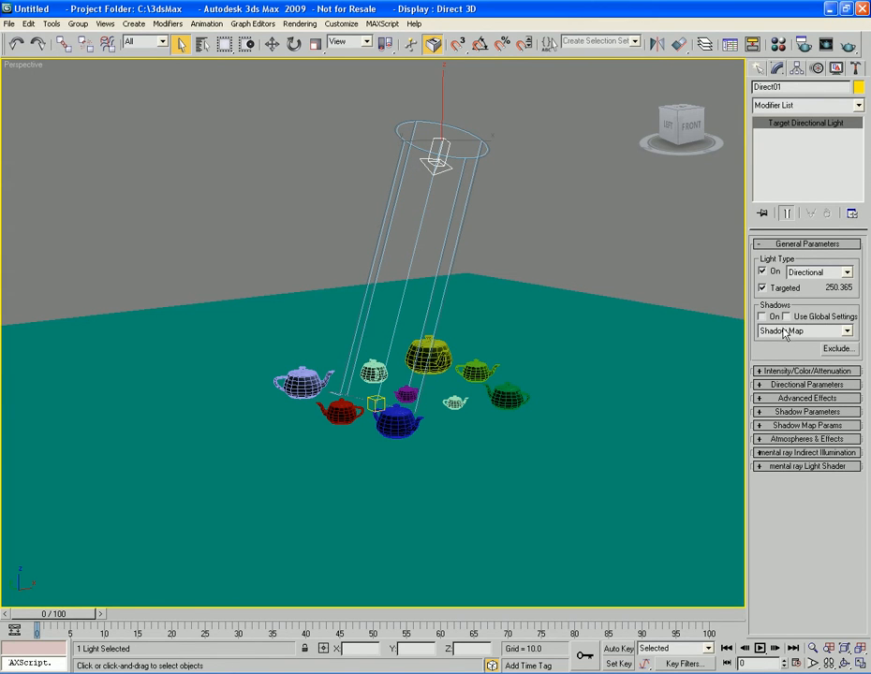
left_click(785, 332)
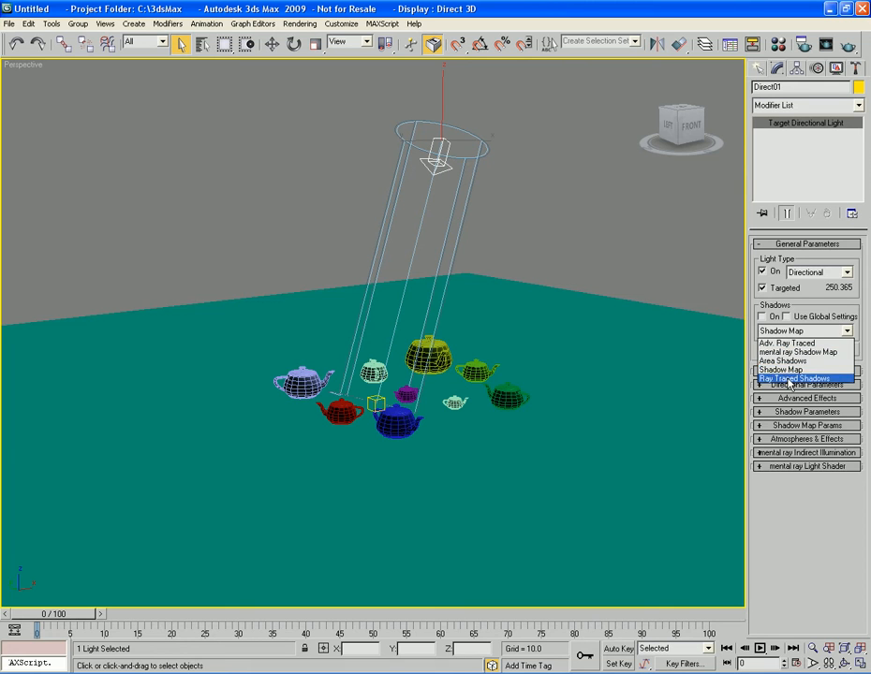
left_click(789, 370)
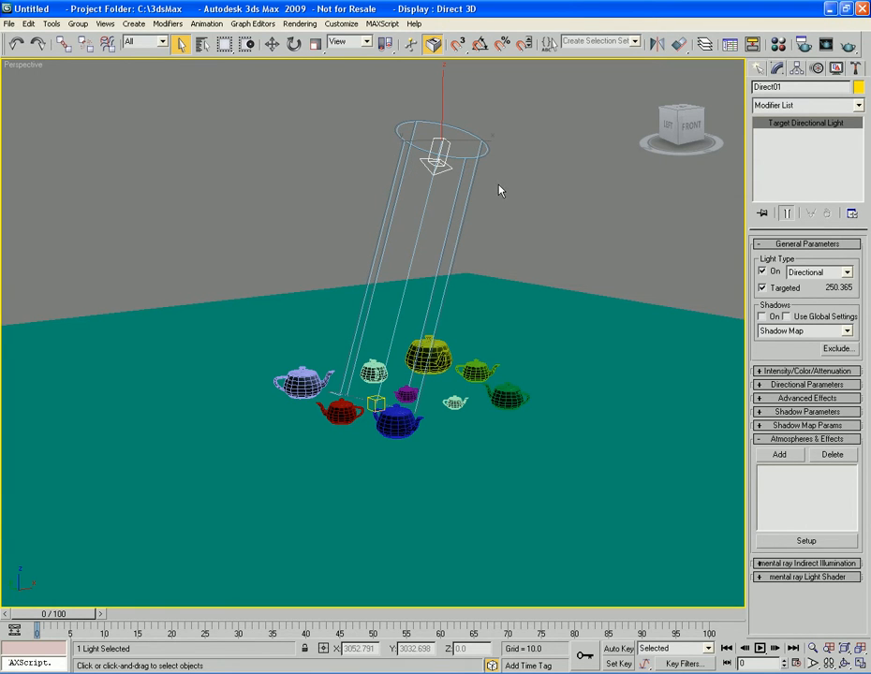
Step: Delete the target direct light from the teapot scene
middle_click_drag(445, 62, 438, 91)
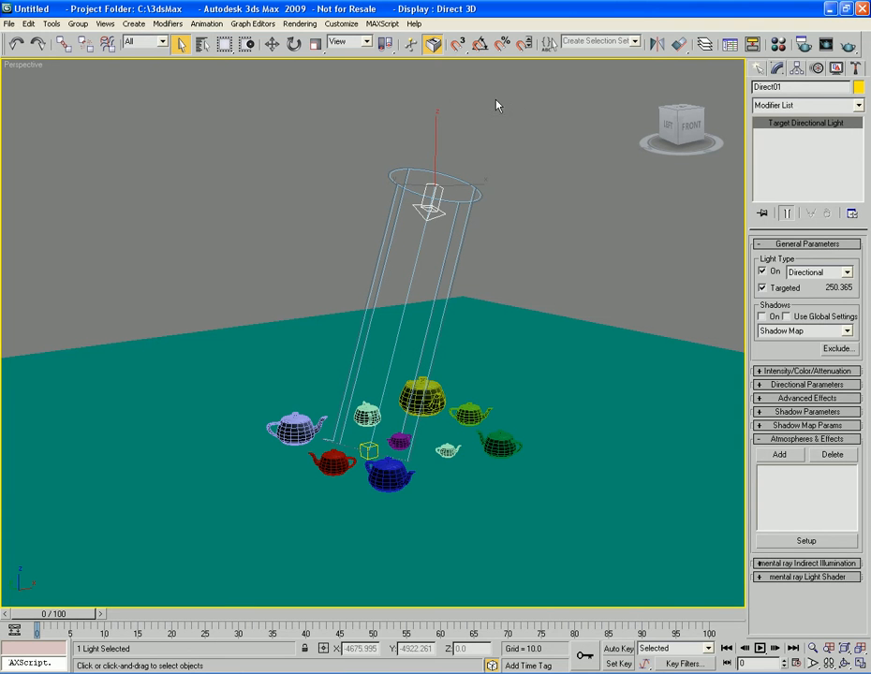
middle_click_drag(558, 210, 543, 231)
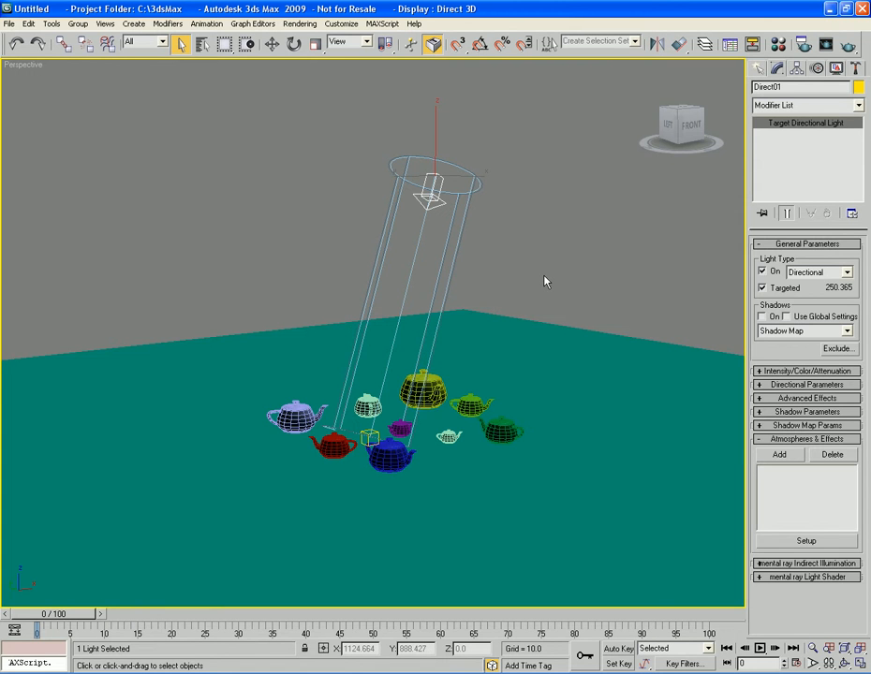
mouse_move(525, 291)
middle_mouse_down()
mouse_move(535, 287)
mouse_move(520, 295)
middle_mouse_up()
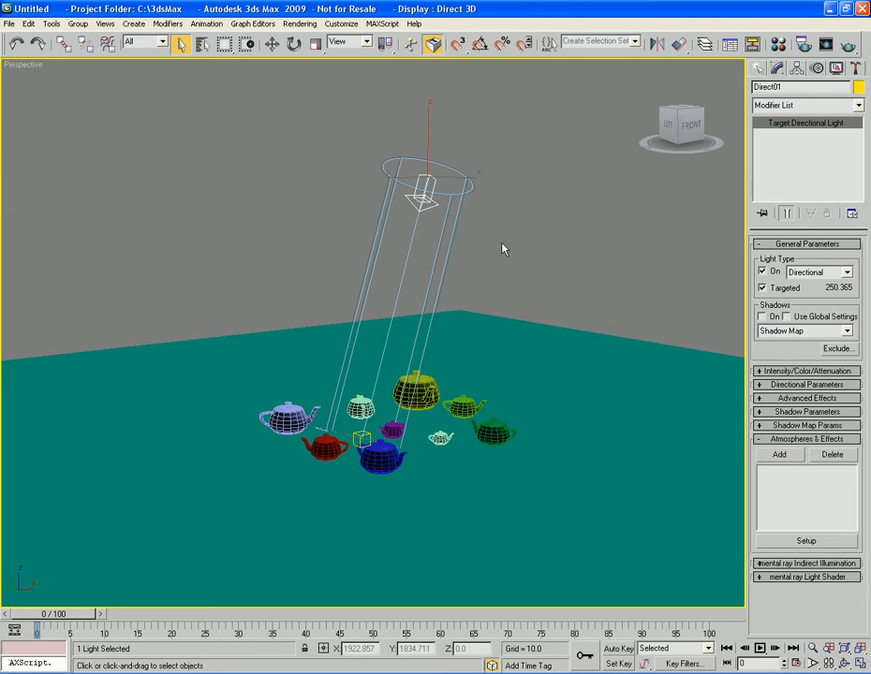
key("Delete")
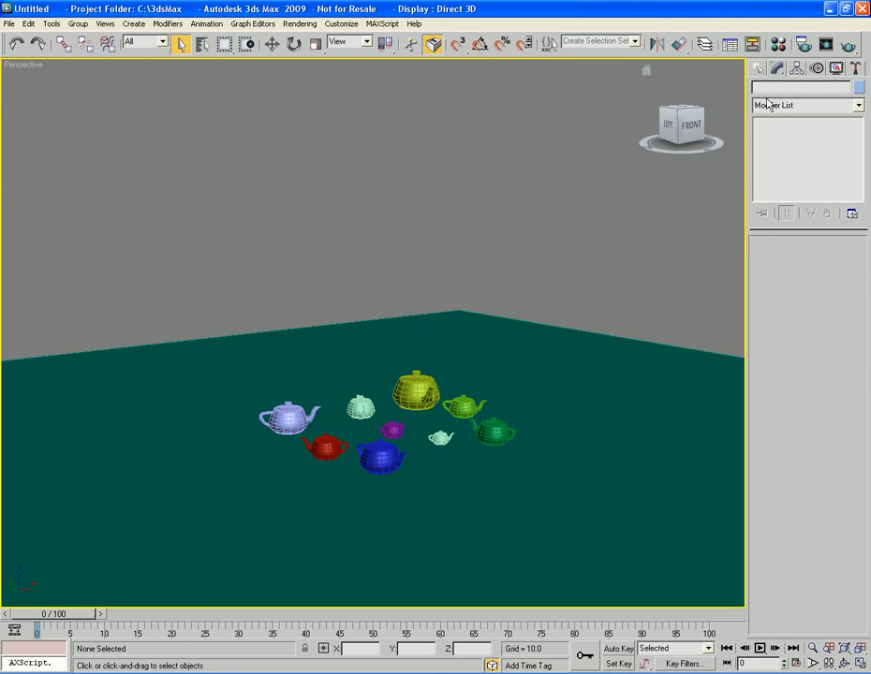
Step: Create a standard Omni light among the teapots and raise it well above them
left_click(757, 68)
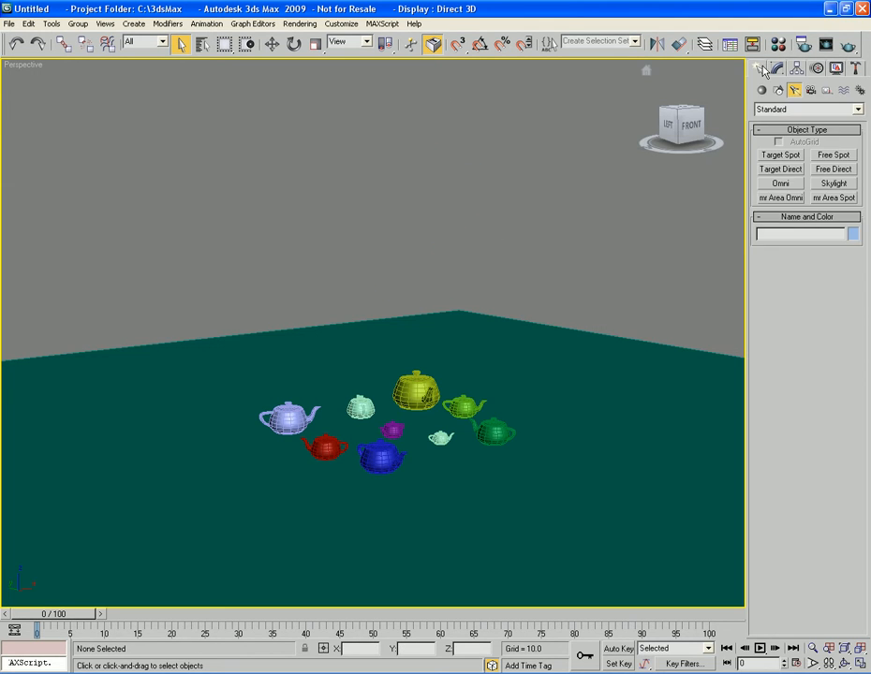
left_click(781, 184)
left_click_drag(416, 463, 419, 207)
right_click(425, 481)
key("w")
key("q")
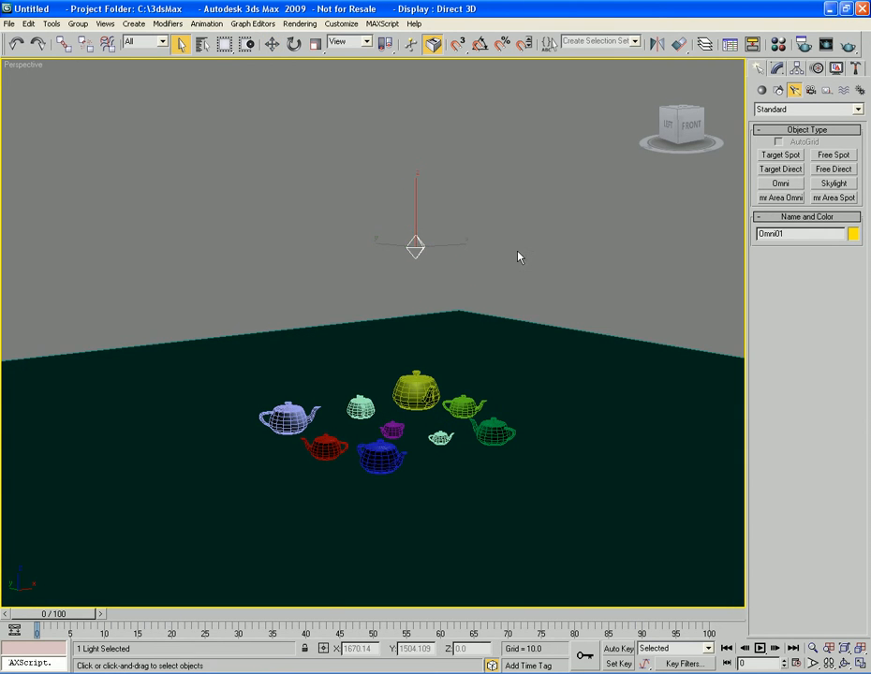
Step: Render the teapot scene lit by the omni light and close the rendered image
mouse_move(527, 256)
middle_mouse_down()
mouse_move(509, 258)
mouse_move(521, 253)
middle_mouse_up()
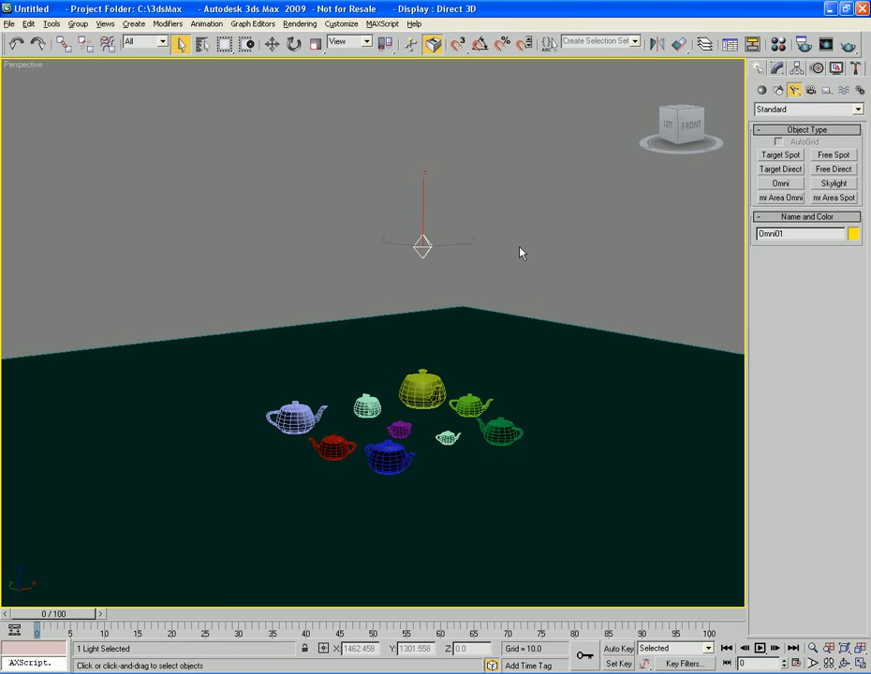
key("shift+q")
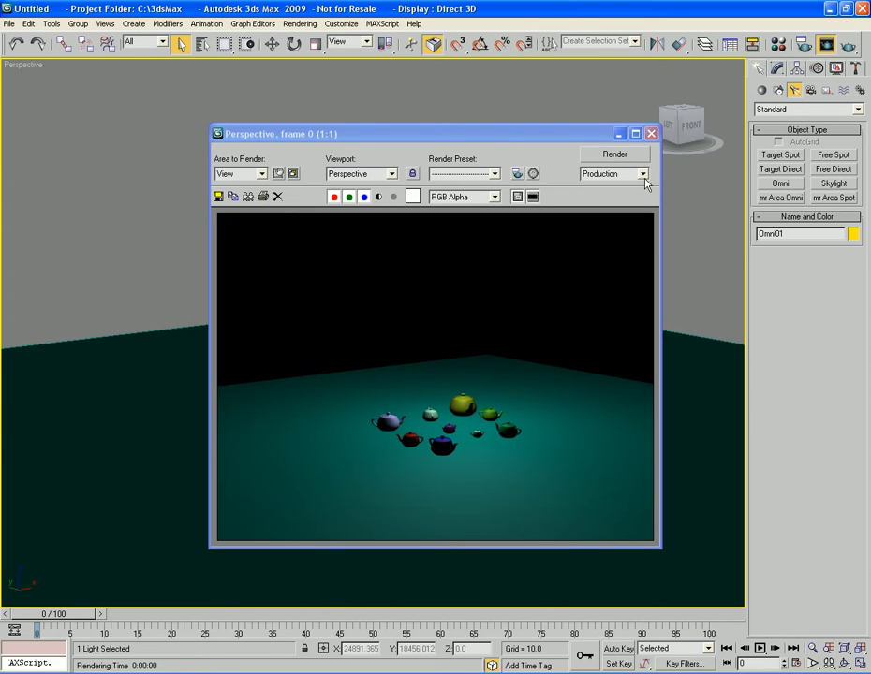
left_click(651, 134)
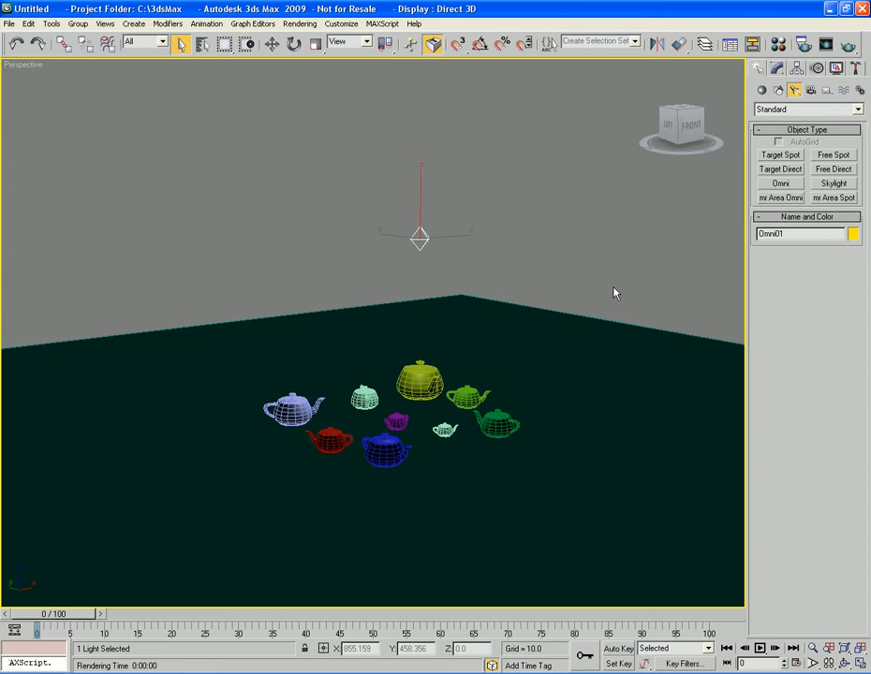
Step: Look over the omni light's Intensity/Color/Attenuation settings and its Shadow Parameters
key("1")
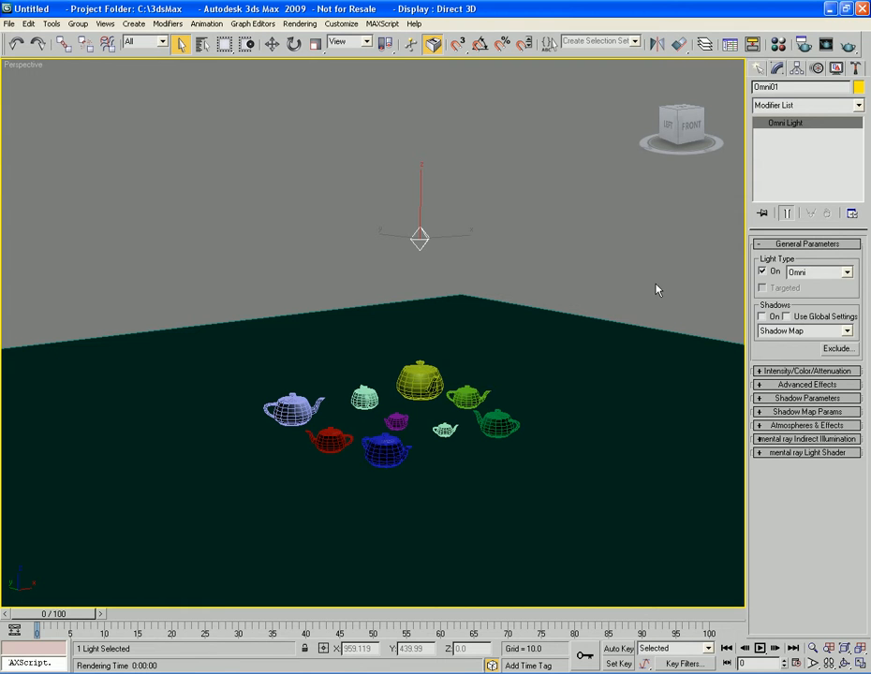
left_click(801, 372)
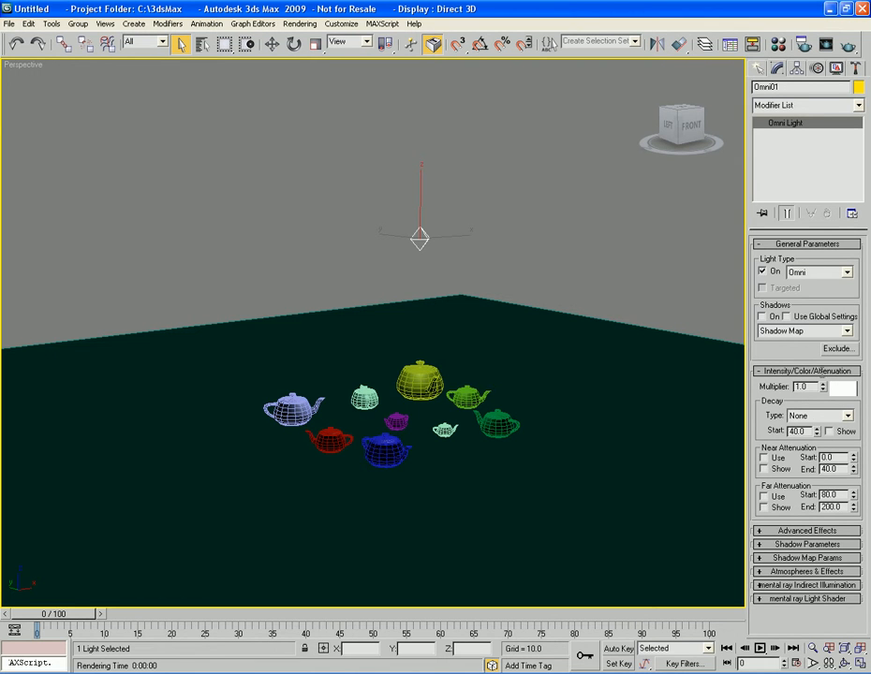
left_click(807, 372)
left_click(807, 399)
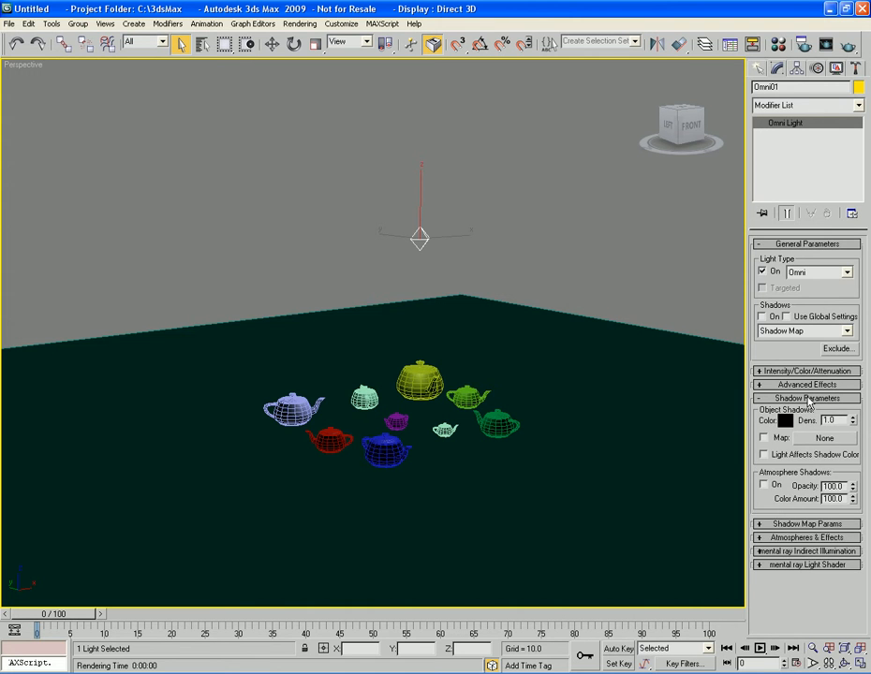
left_click(809, 399)
Step: Turn on the omni light's shadows for a test render of the teapots, and switch them back off
left_click(762, 316)
key("shift+q")
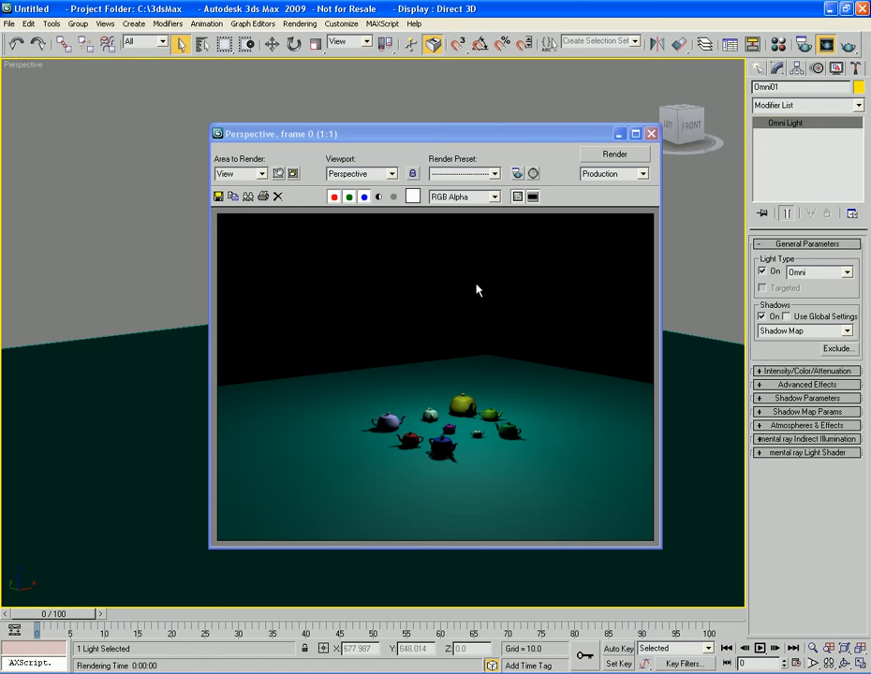
left_click(651, 134)
middle_click_drag(612, 356, 610, 353)
left_click(761, 315)
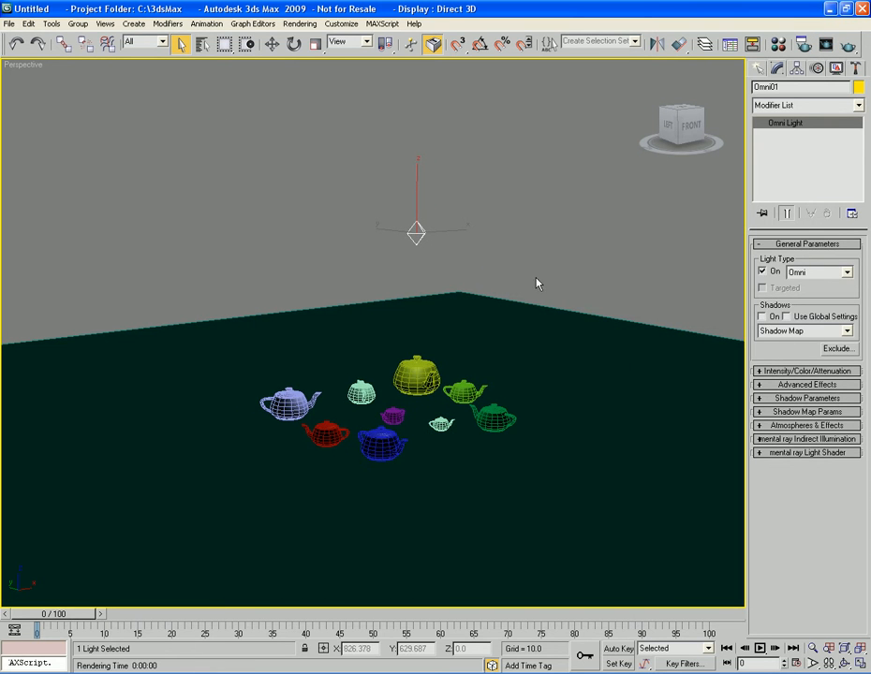
Step: Delete the omni light and create a Skylight among the teapots, raised above them
middle_click_drag(539, 276, 539, 279)
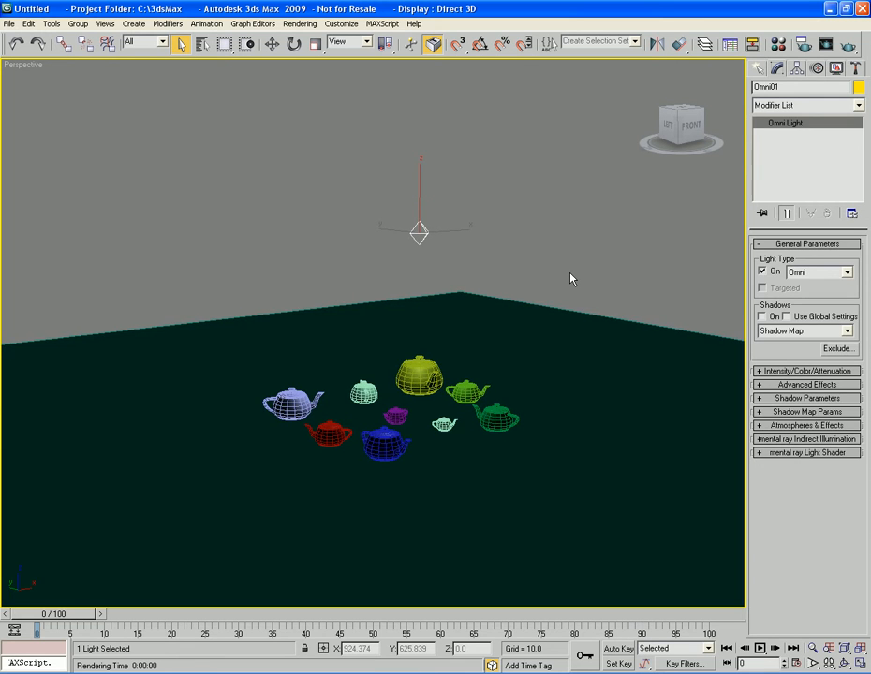
key("Delete")
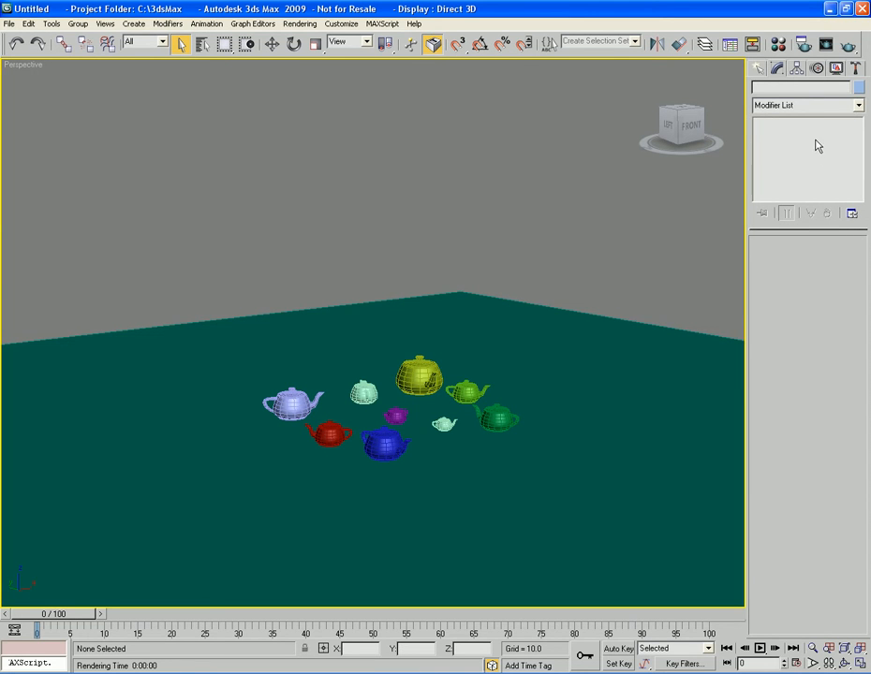
left_click(759, 68)
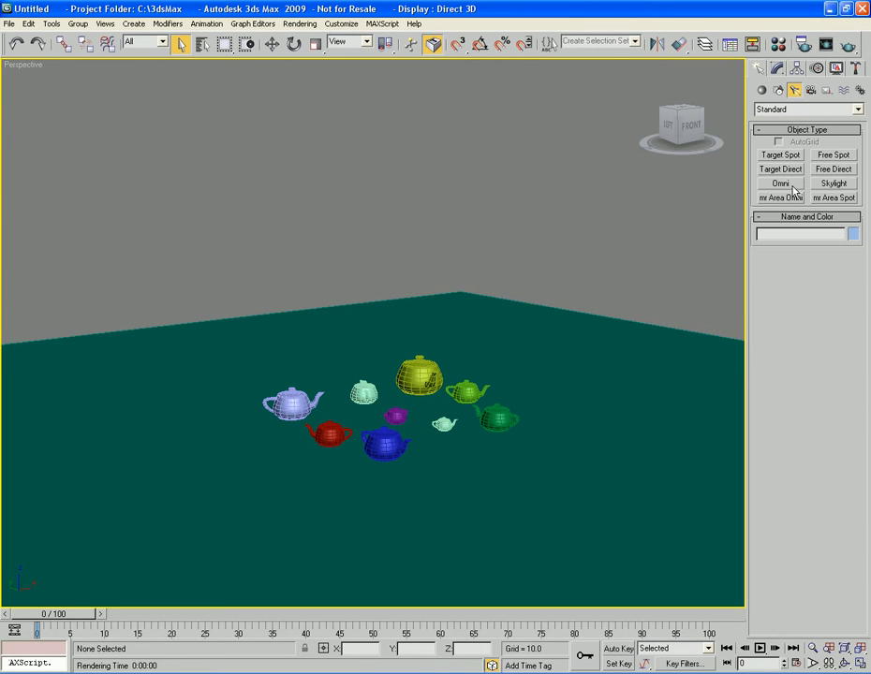
left_click(835, 185)
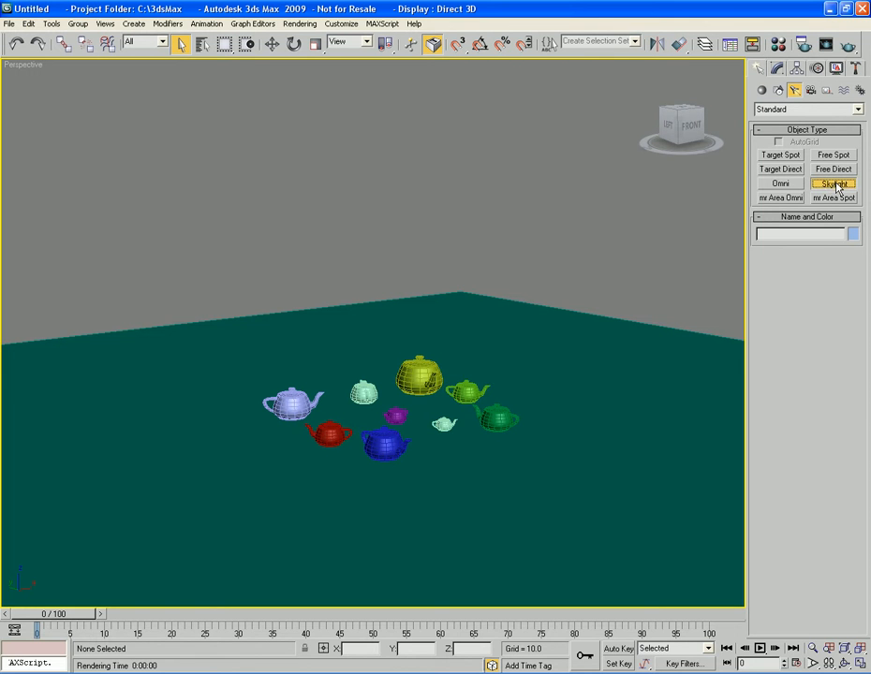
left_click(407, 416)
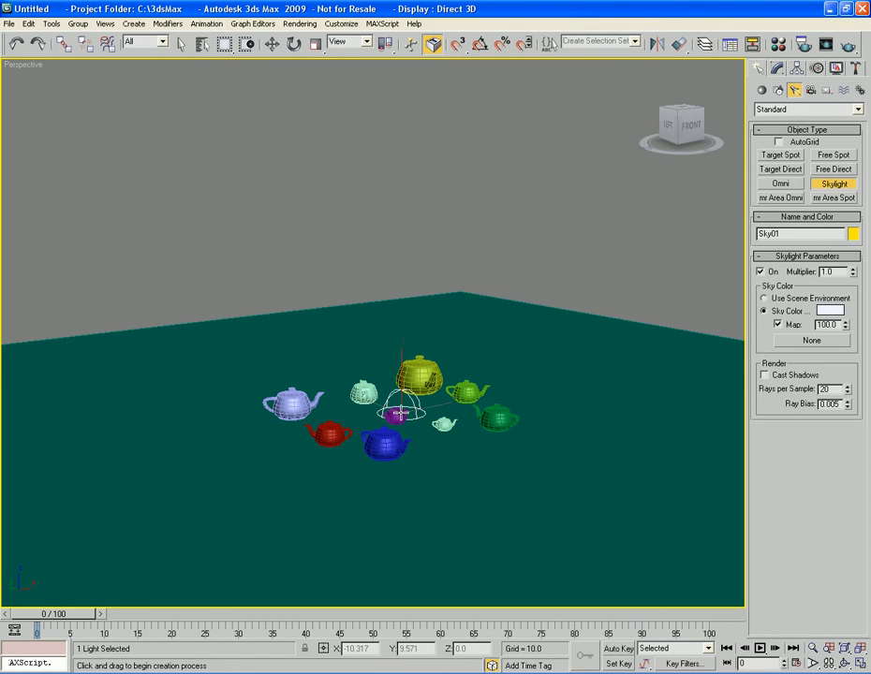
right_click(445, 439)
key("w")
left_click_drag(401, 398, 391, 264)
key("q")
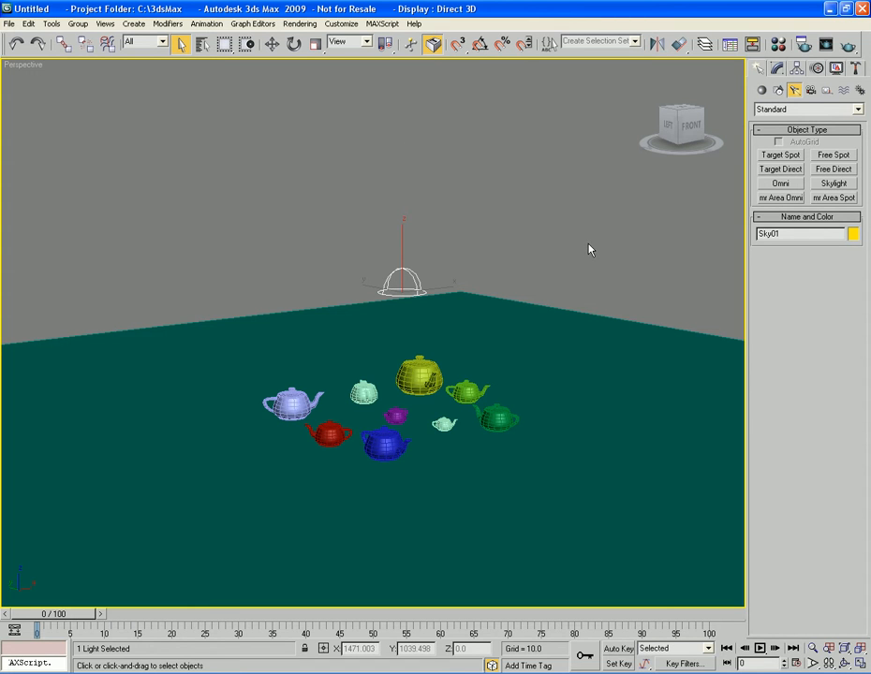
Step: Display the skylight's parameters and render a closer view of the teapots under it
key("1")
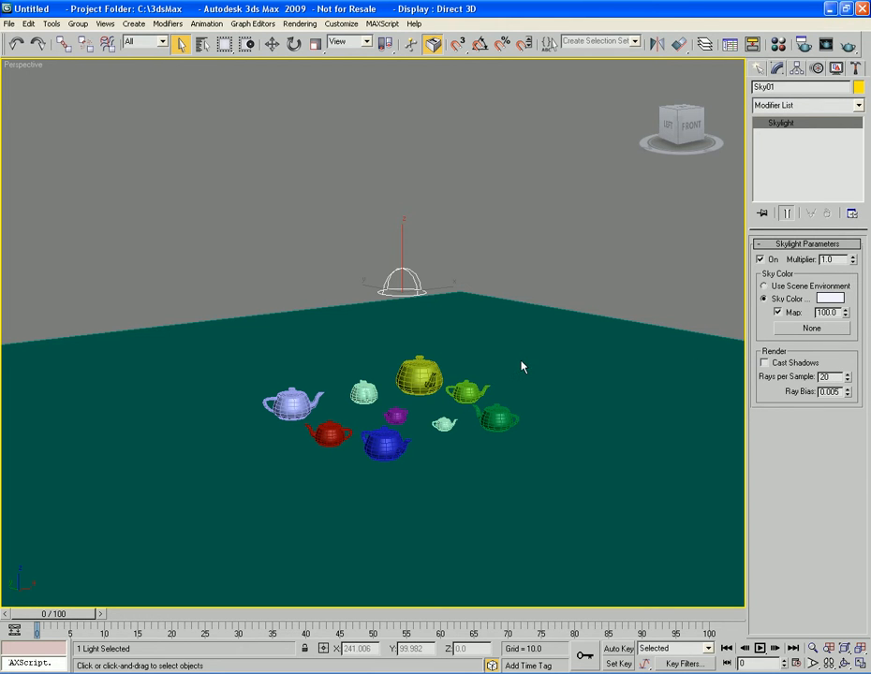
middle_click_drag(520, 363, 517, 343)
scroll(525, 346, "up", 3)
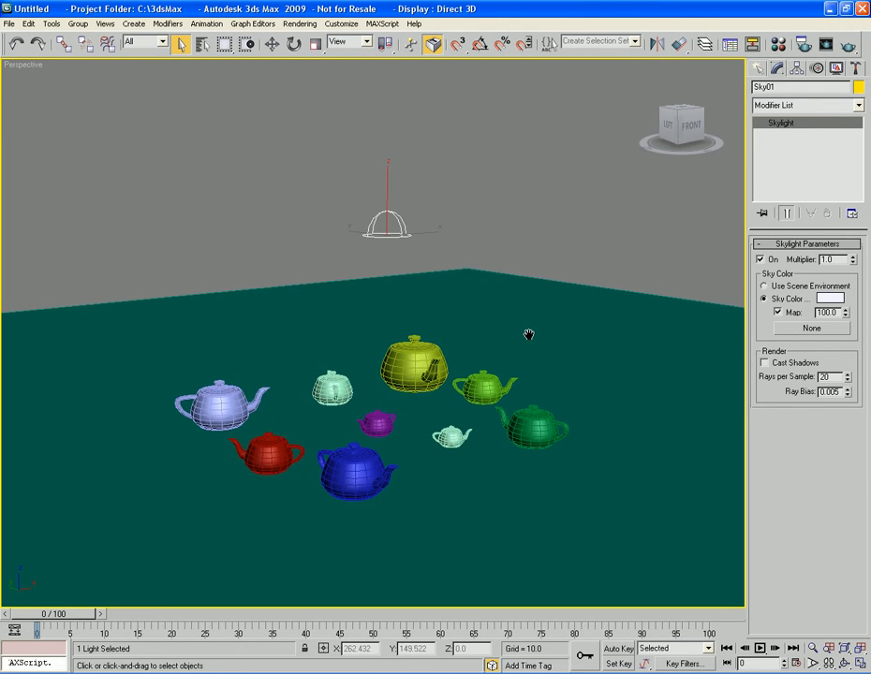
key("shift+q")
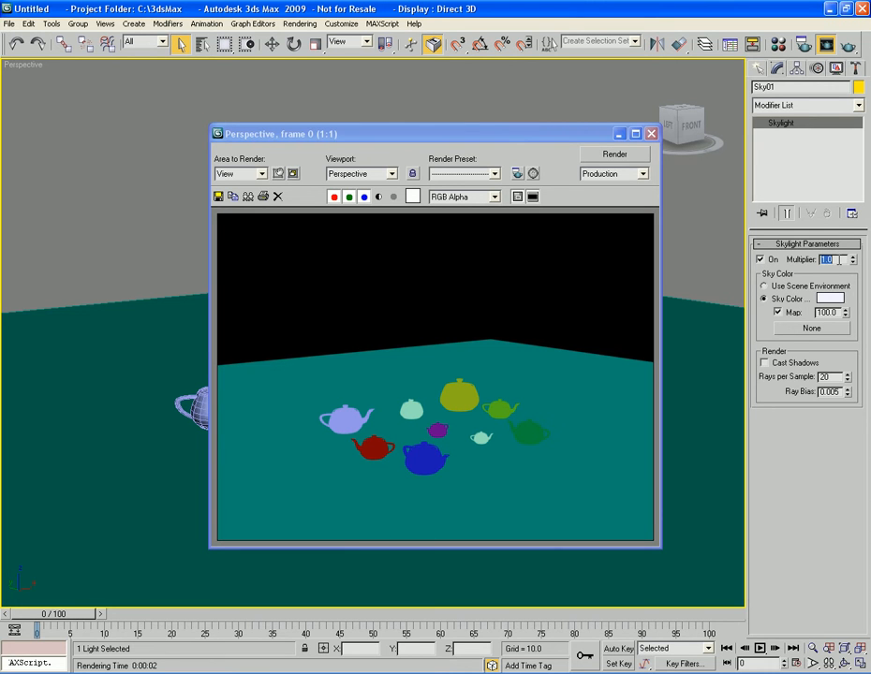
Step: Enable Cast Shadows for the skylight and render the teapot scene again
left_click(840, 259)
left_click(764, 362)
key("shift+q")
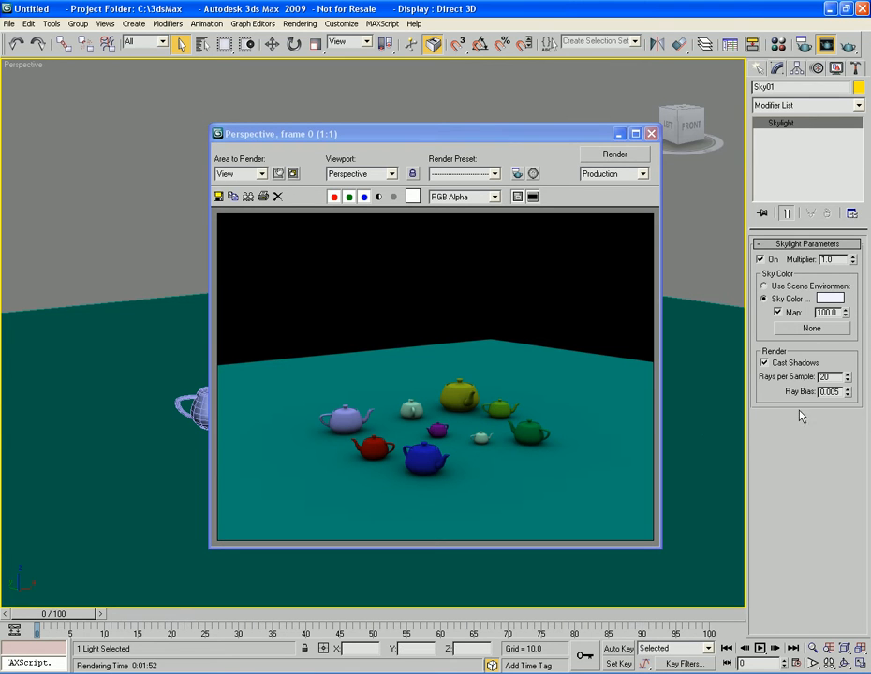
Step: Set the skylight's Rays per Sample to 5 and render the scene again
double_click(839, 377)
type("5")
key("shift+q")
Step: Set the skylight's sky color to a saturated blue with RGB 37, 37, 255 and render the teapot scene
left_click(831, 298)
left_click_drag(423, 389, 424, 306)
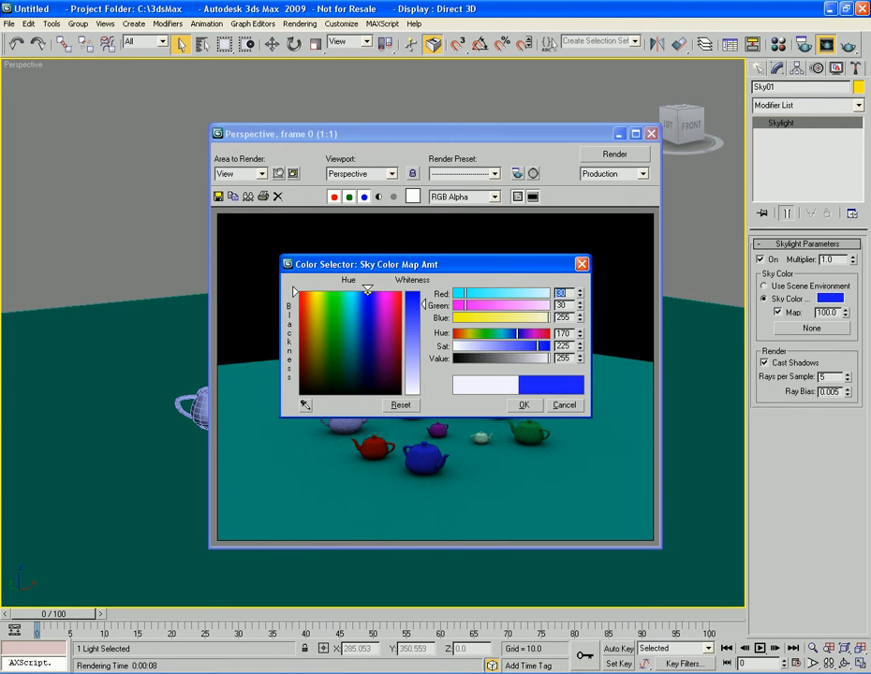
left_click(523, 405)
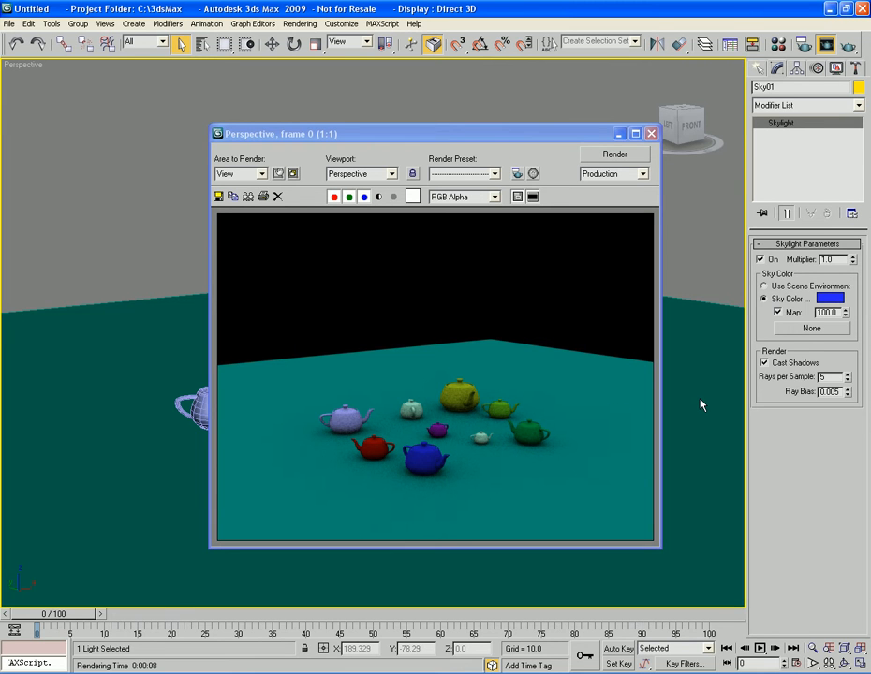
key("shift+q")
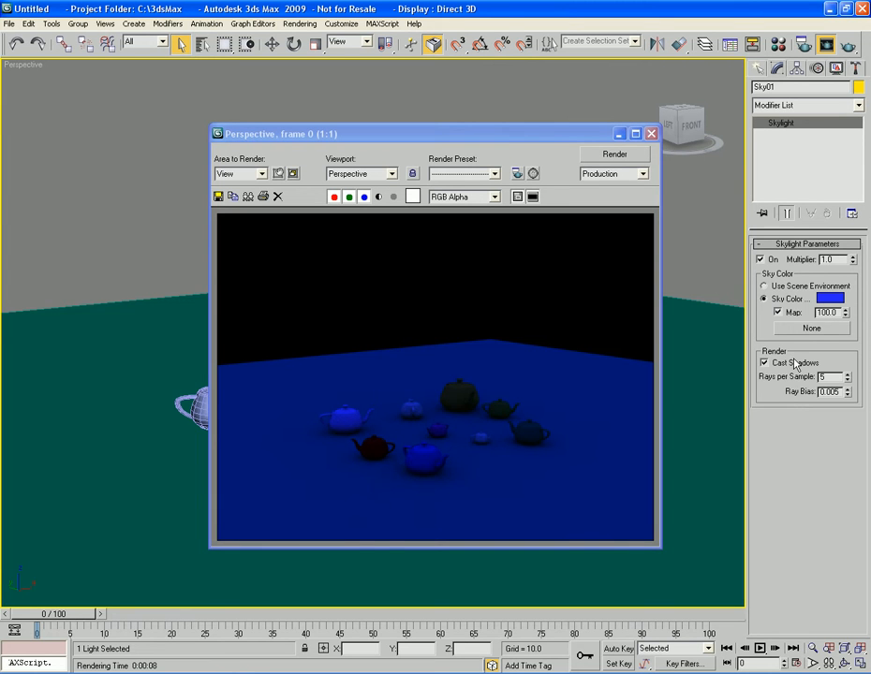
Step: Set the skylight's sky color to pure white with RGB 255, 255, 255 and render the scene again
left_click(830, 298)
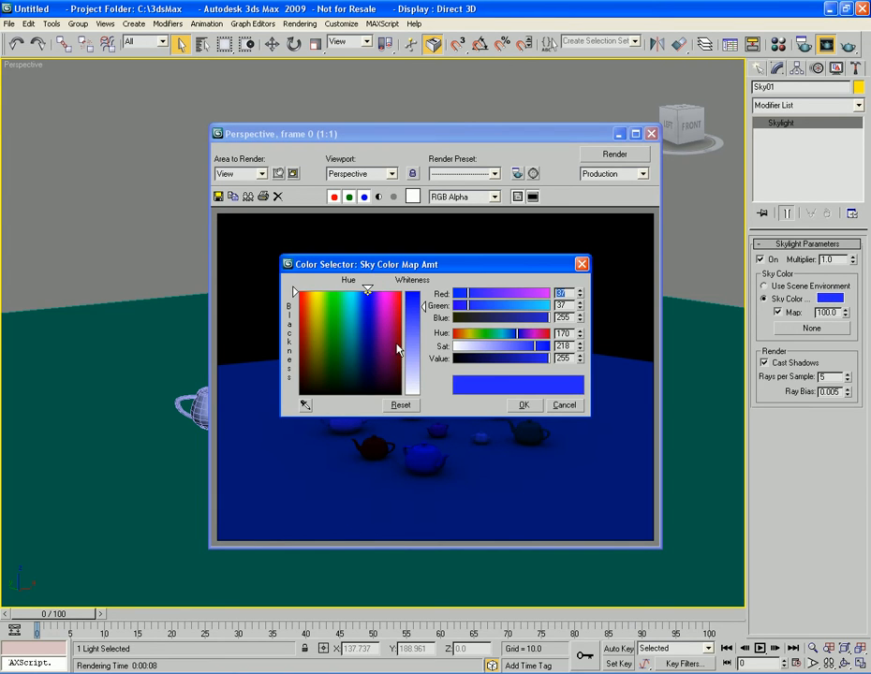
left_click_drag(412, 350, 412, 397)
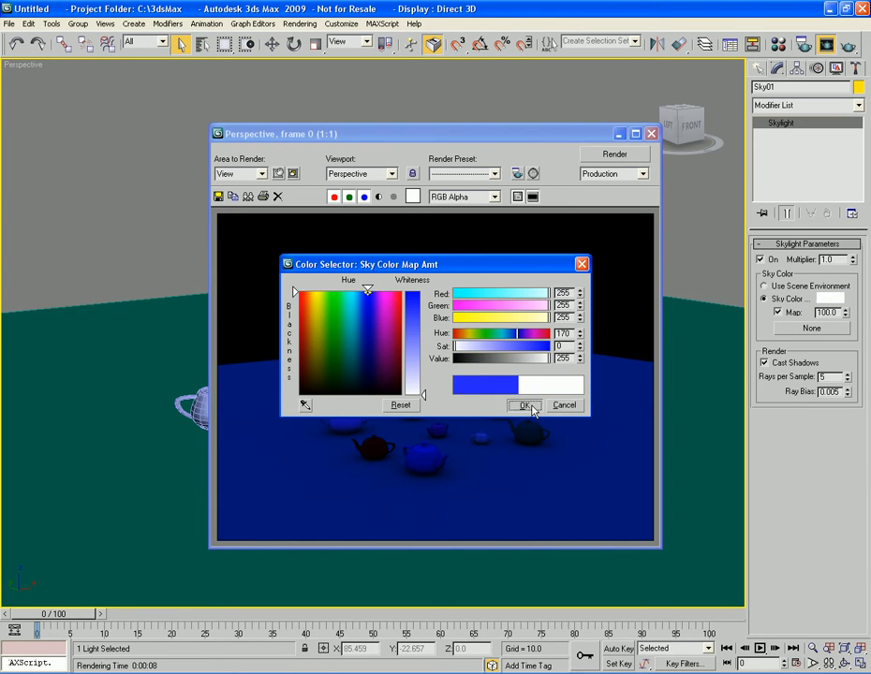
left_click(524, 406)
key("shift+q")
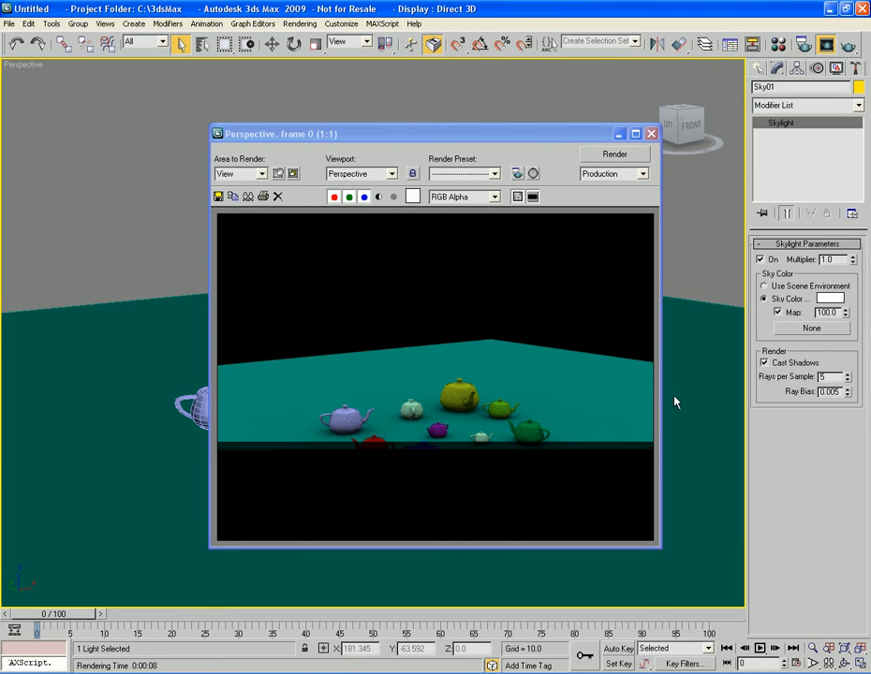
Step: Assign a Noise map to the skylight's sky color and render the teapots with it
left_click(812, 329)
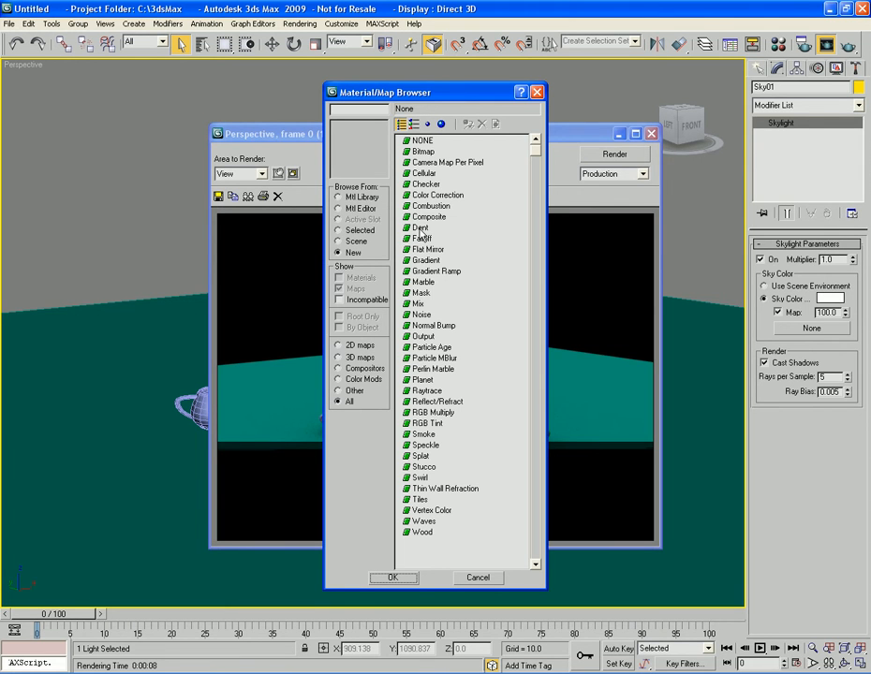
double_click(424, 315)
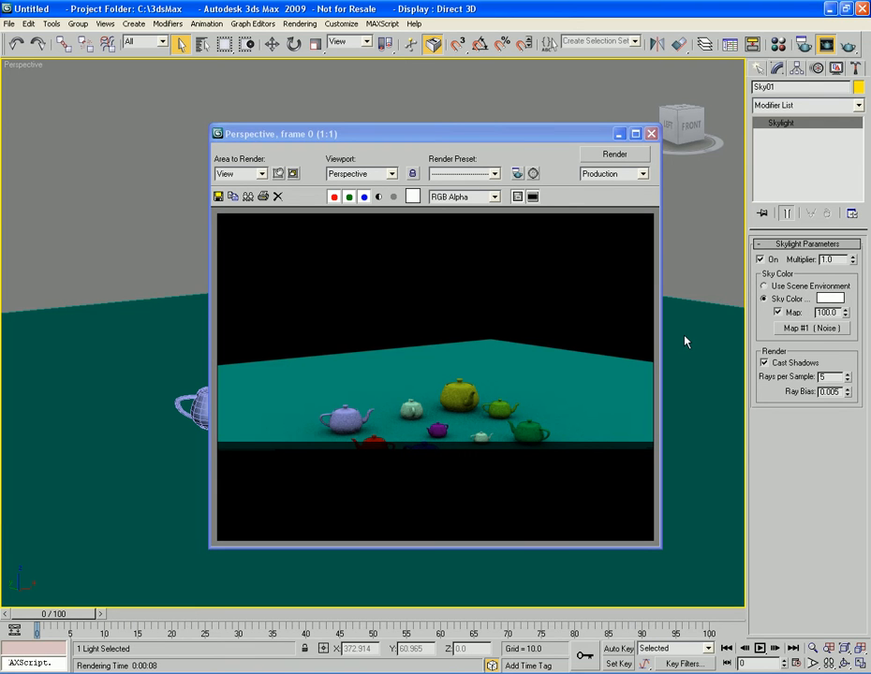
key("shift+q")
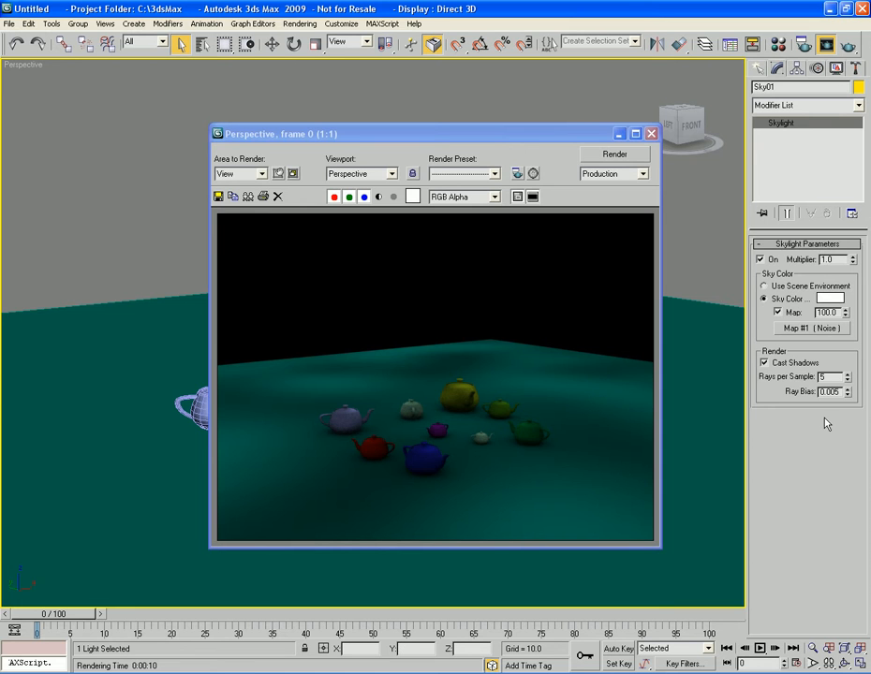
Step: Clear the Noise map from the skylight, close the rendered image and delete the skylight from the scene
right_click(822, 329)
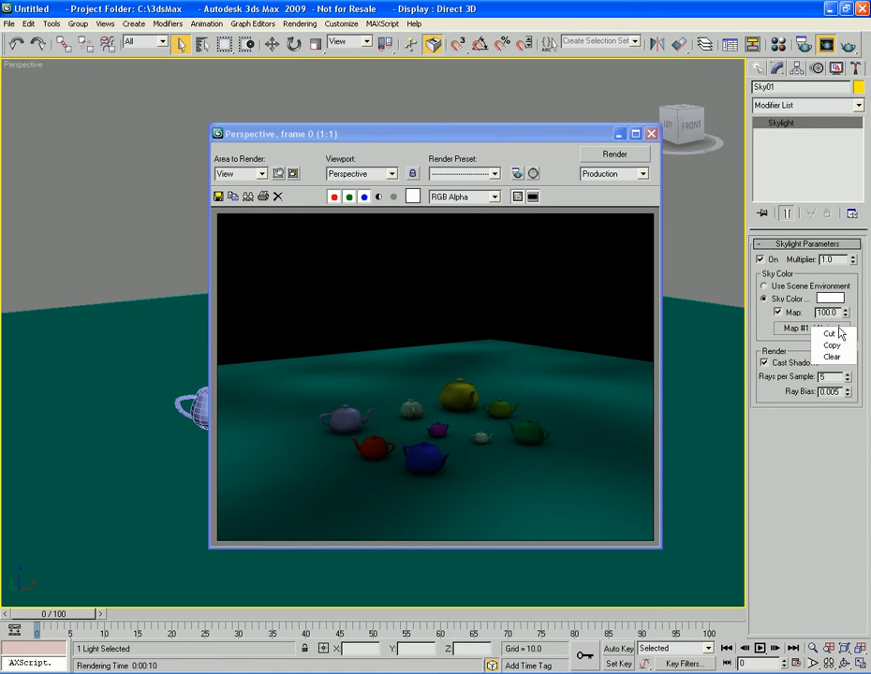
left_click(831, 356)
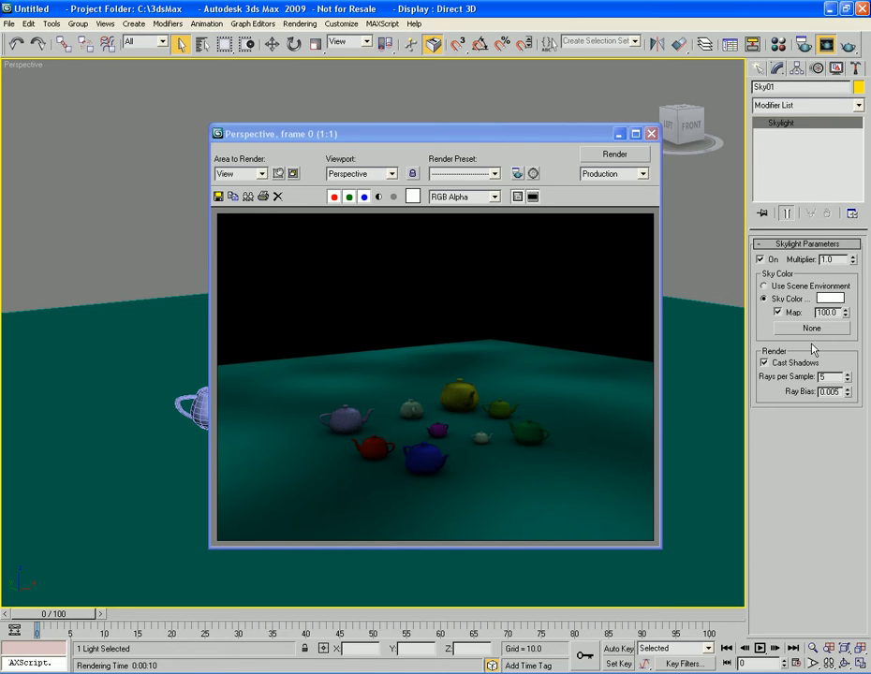
left_click(653, 134)
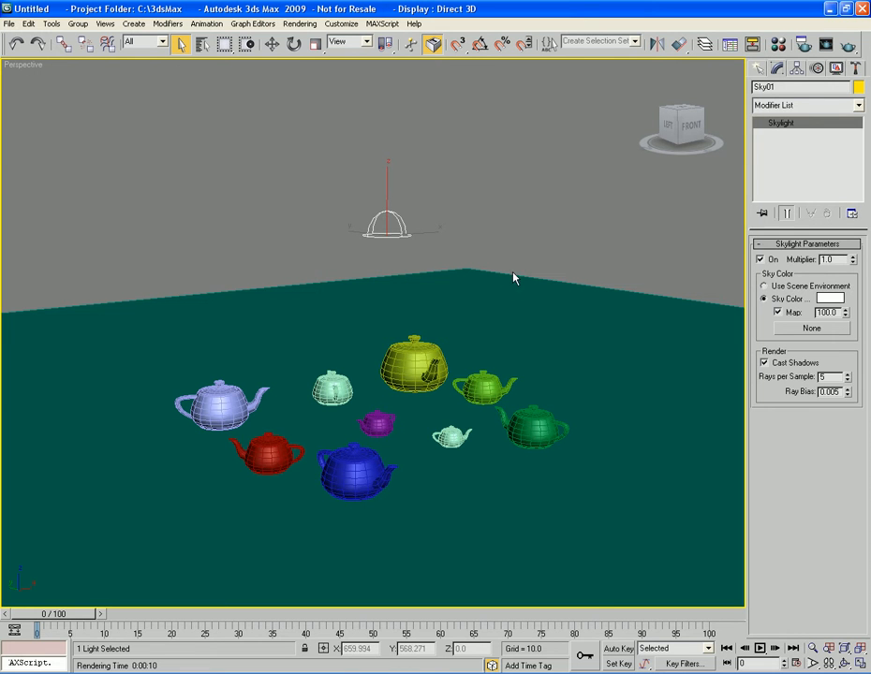
key("Delete")
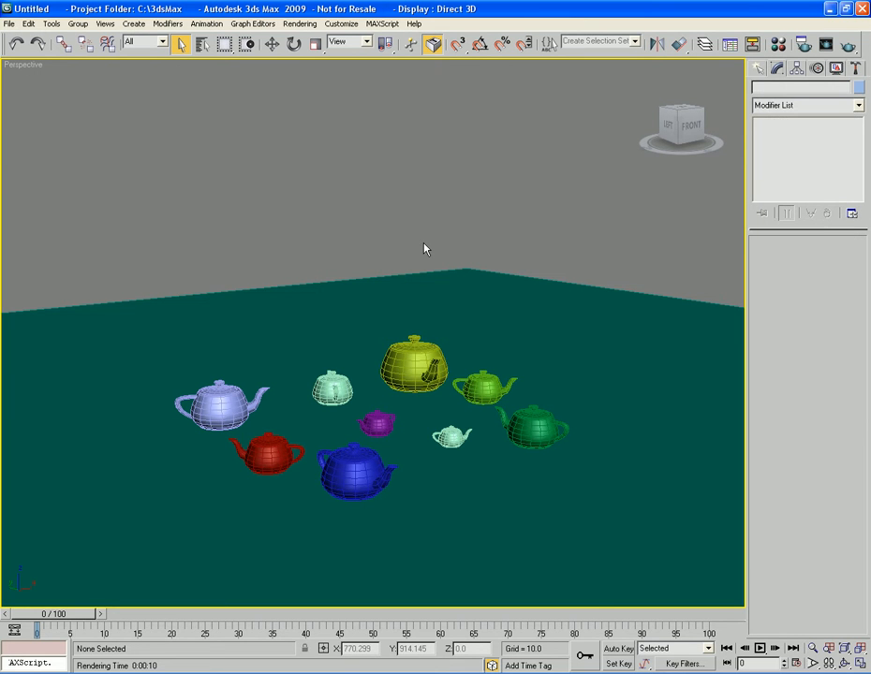
Step: Review which photometric light types are available and return to the standard light types
left_click(759, 70)
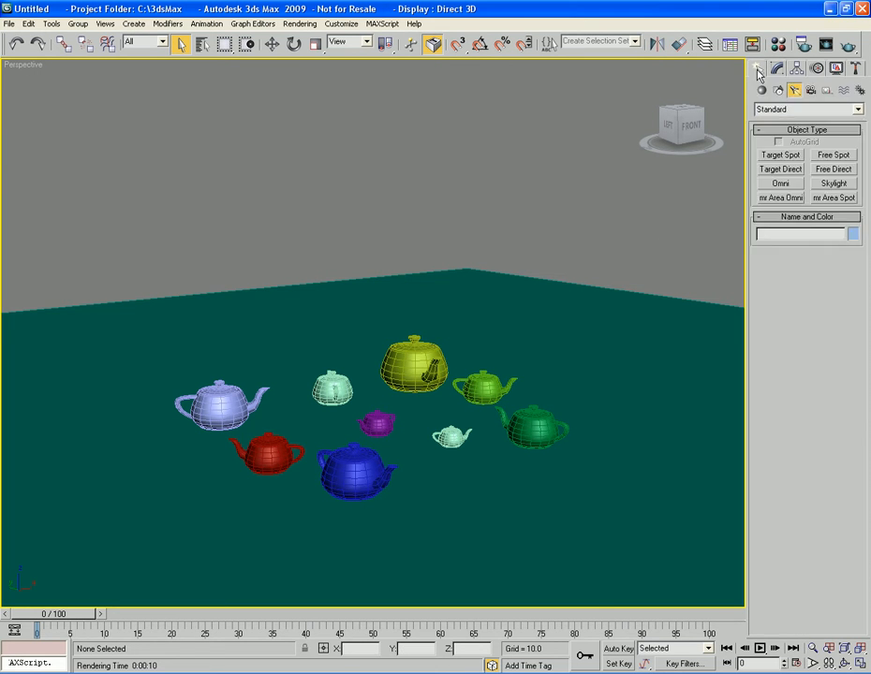
left_click(813, 110)
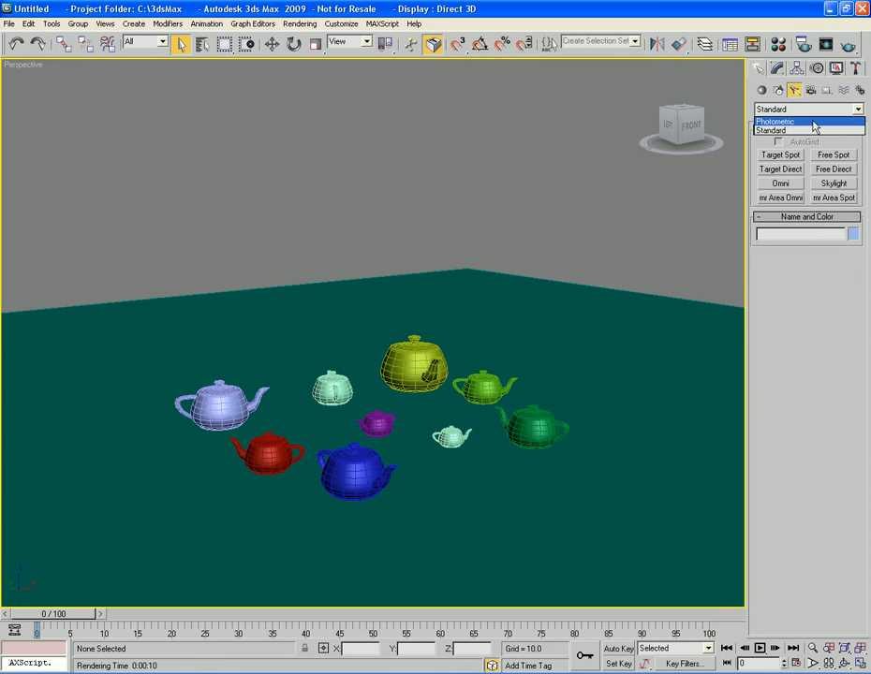
left_click(811, 122)
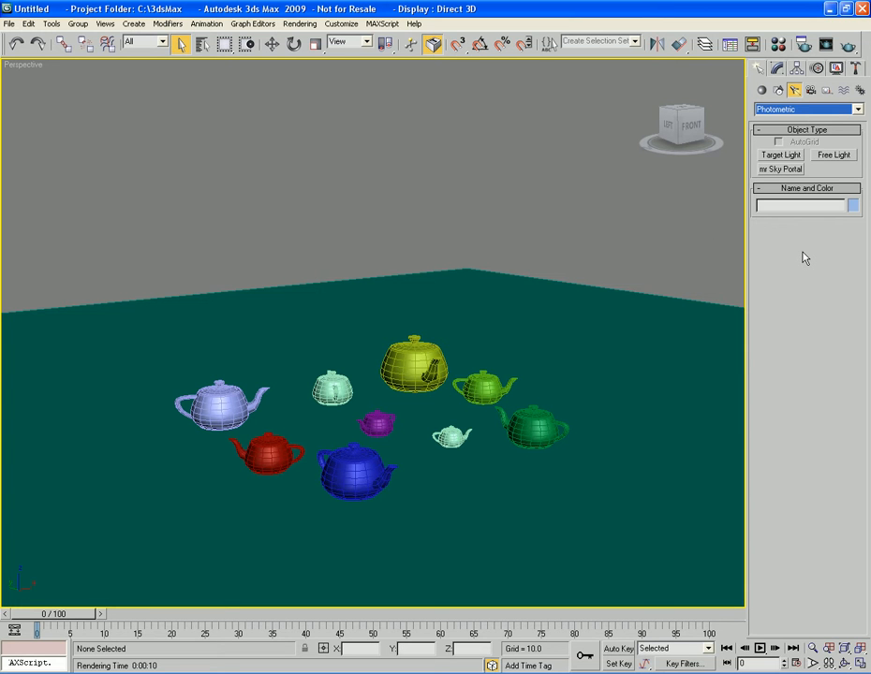
left_click(812, 110)
left_click(811, 130)
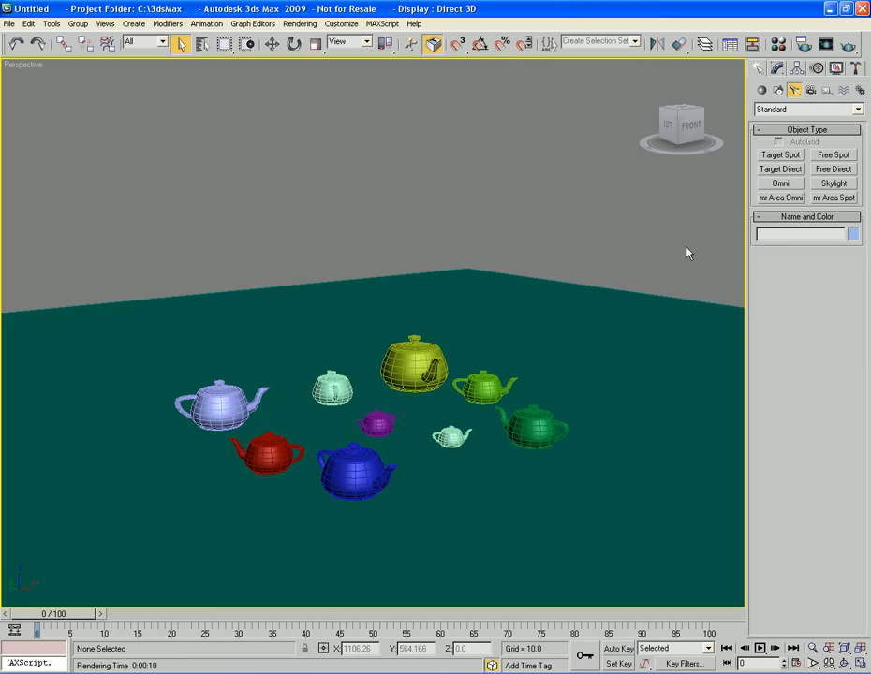
left_click(779, 70)
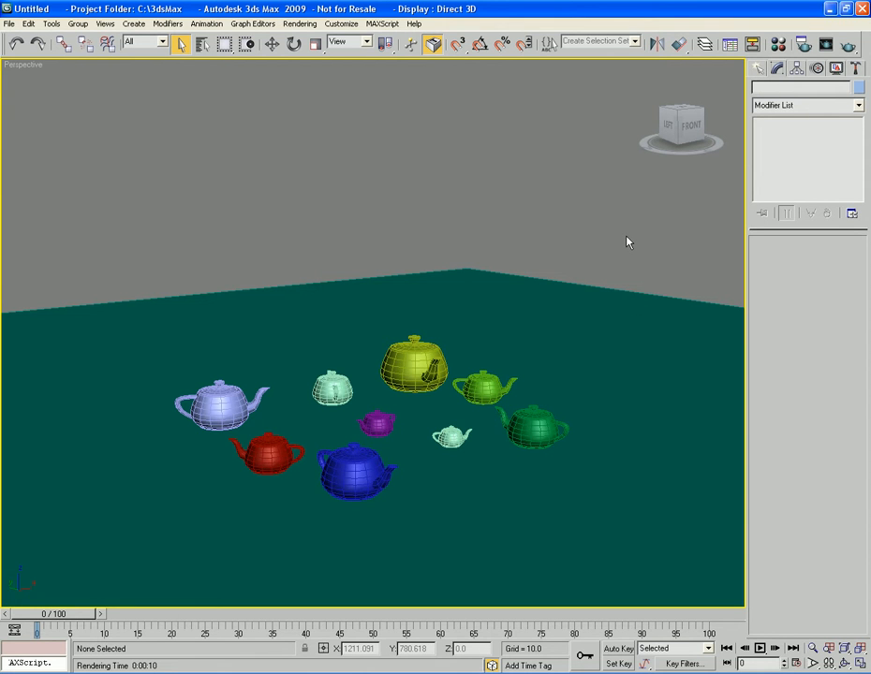
left_click(760, 69)
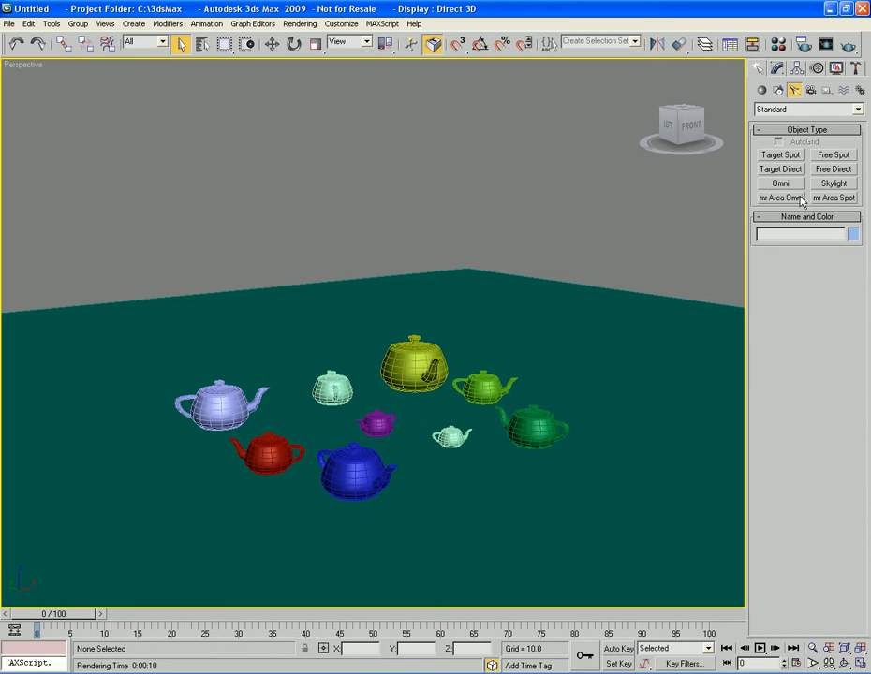
Step: Create a photometric Target Light among the teapots, accepting the recommended Logarithmic Exposure Control
left_click(802, 111)
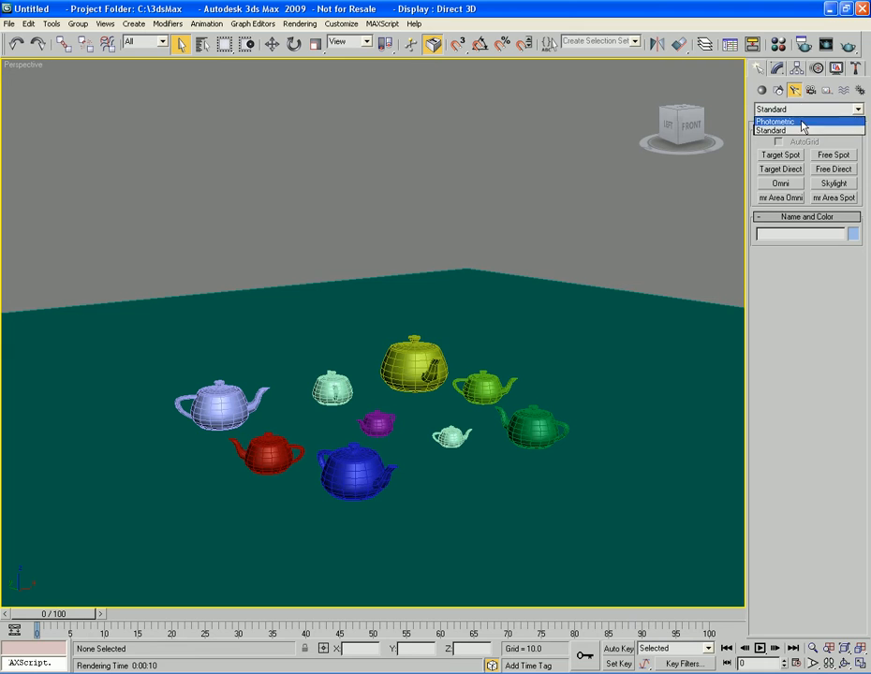
left_click(803, 121)
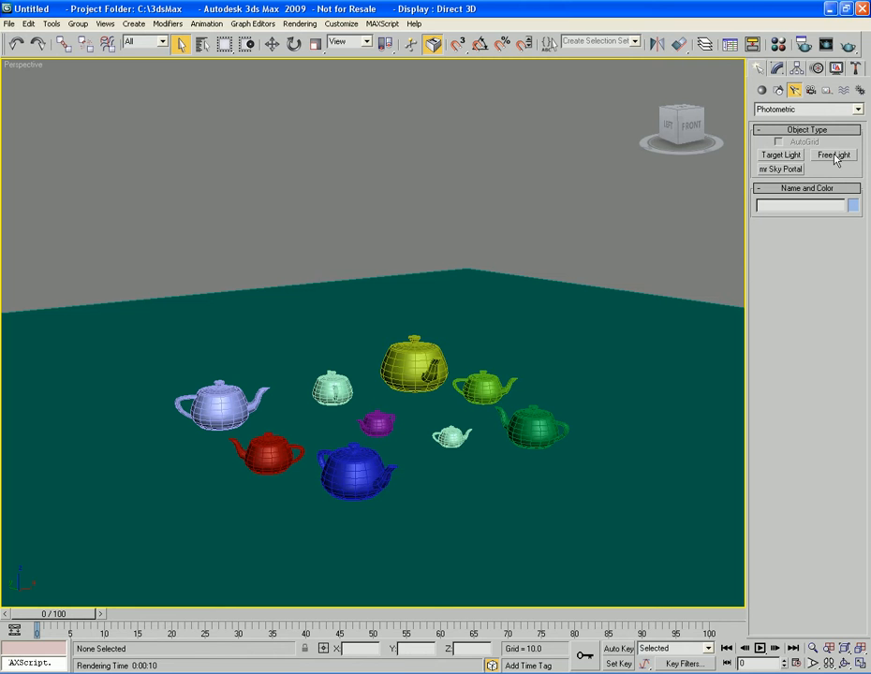
left_click(783, 155)
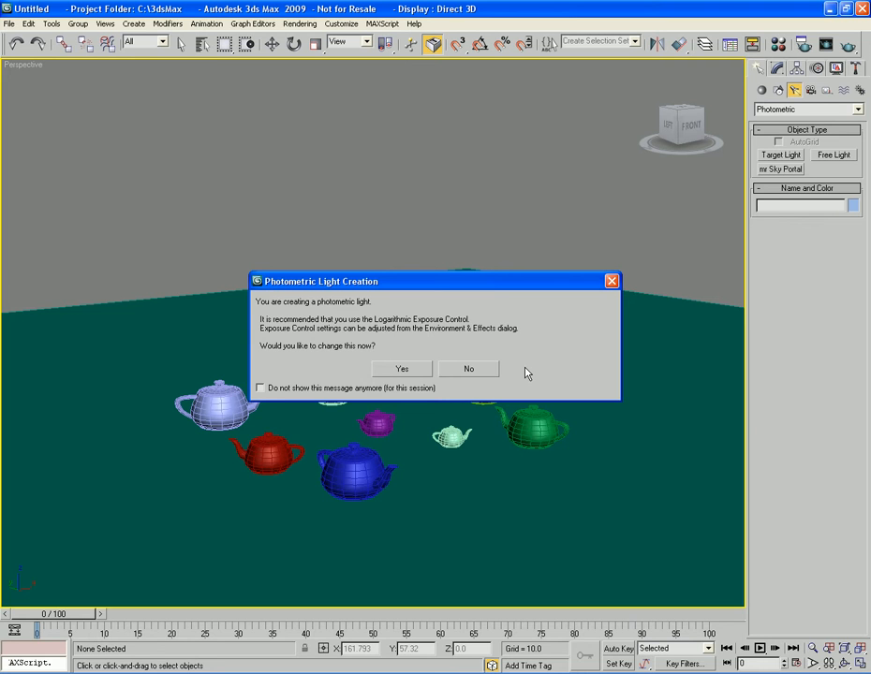
left_click(401, 370)
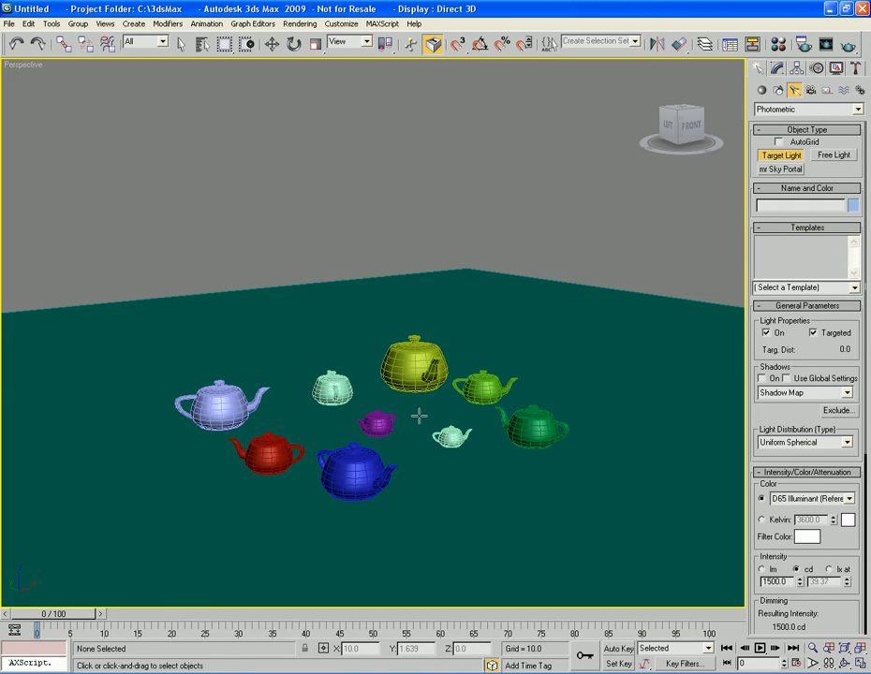
left_click_drag(412, 406, 363, 424)
right_click(451, 417)
Step: Raise the photometric target light high above the teapots and render the scene to check its illumination
key("w")
left_click_drag(413, 368, 415, 158)
key("q")
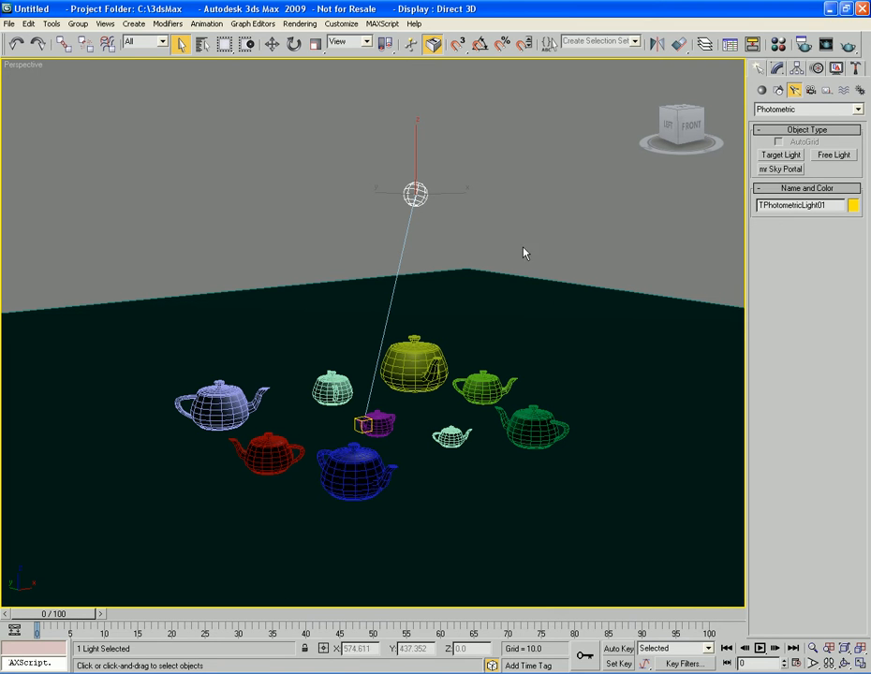
key("shift+q")
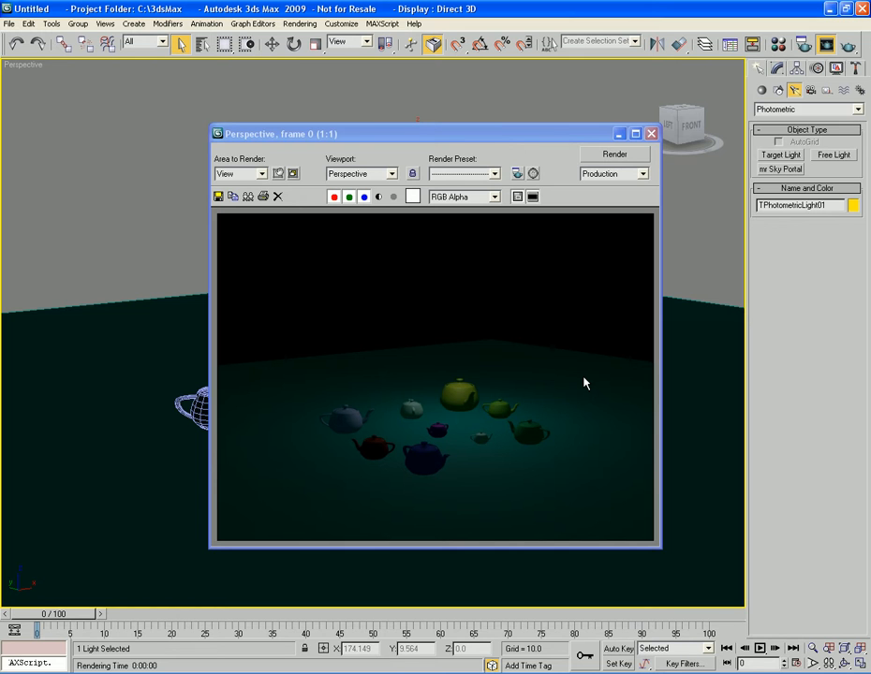
left_click(653, 135)
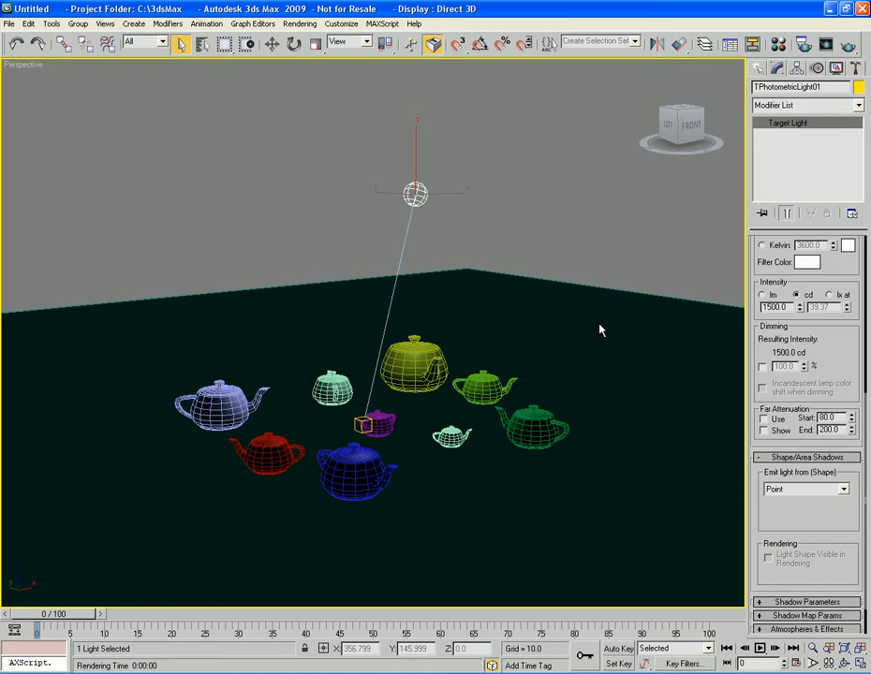
Step: Apply the 100W Halogen Bulb template to the photometric light and render the teapot scene
scroll(859, 440, "up", 5)
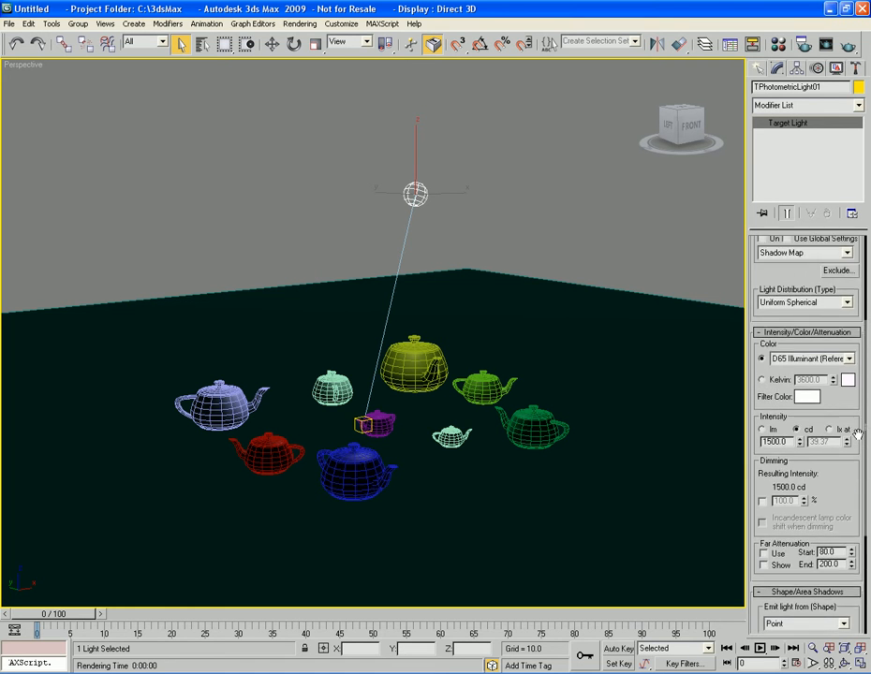
scroll(859, 440, "up", 2)
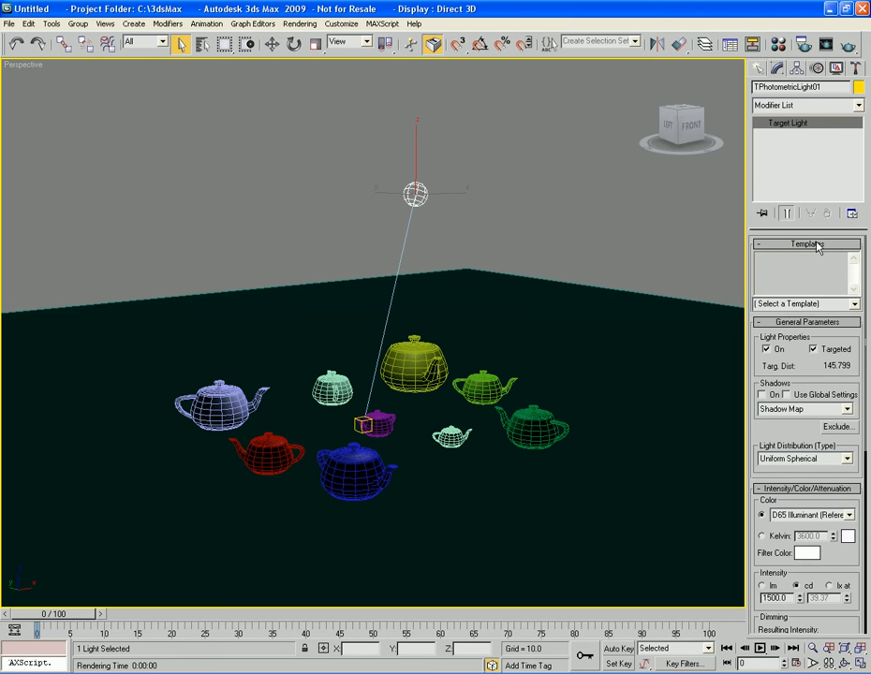
left_click(854, 304)
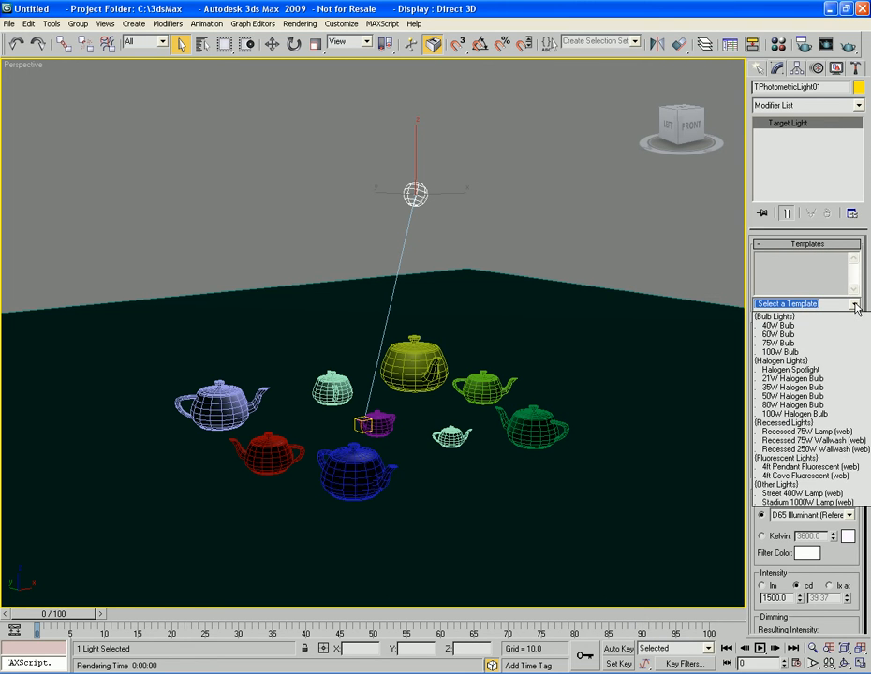
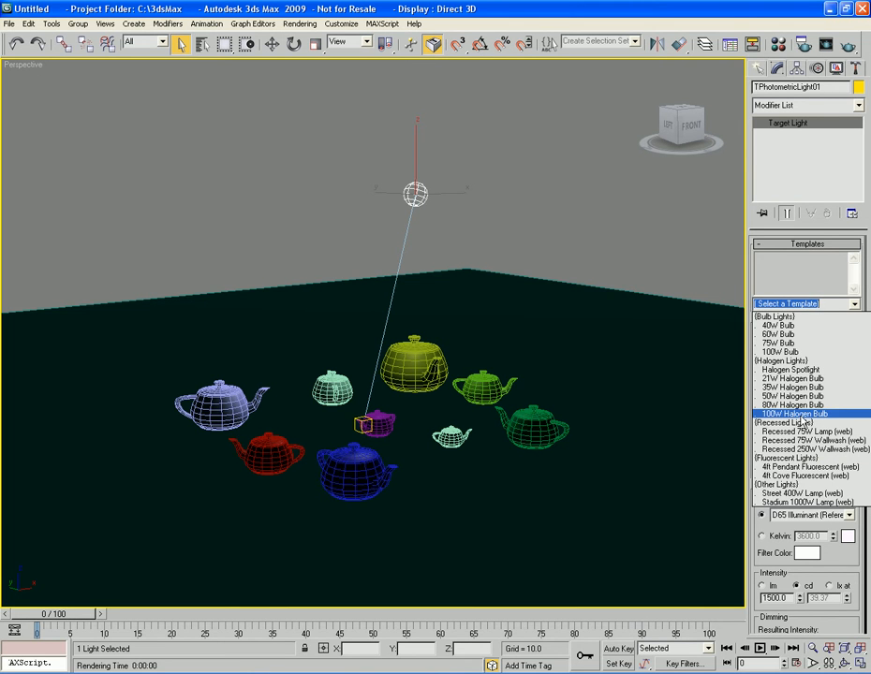
left_click(801, 415)
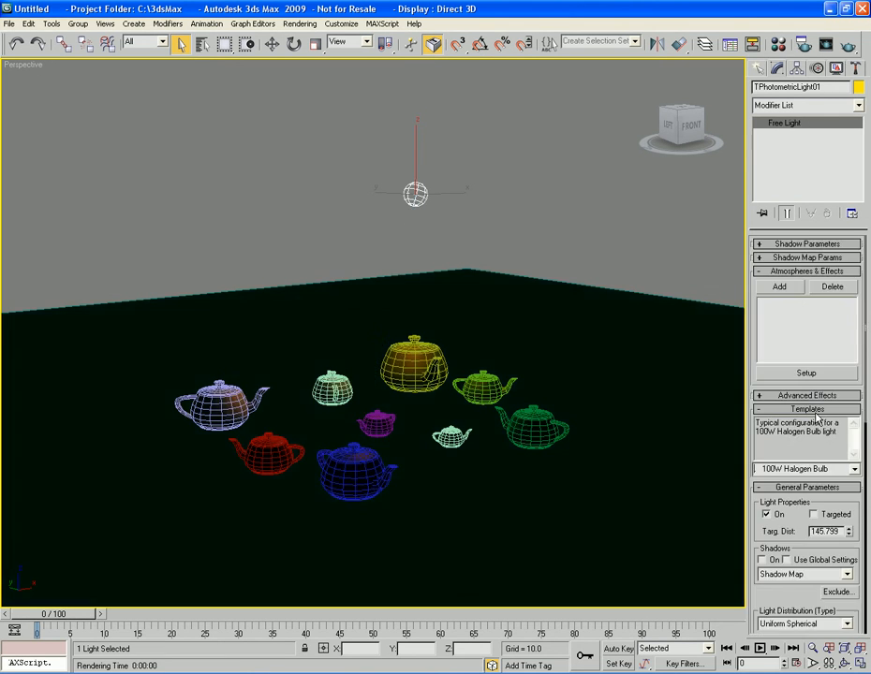
key("shift+q")
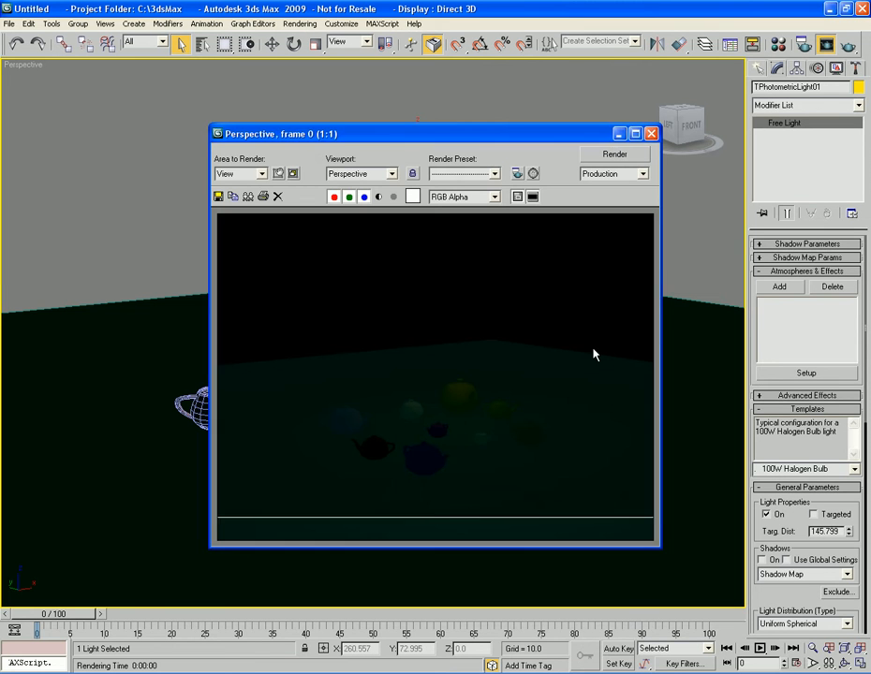
left_click(651, 134)
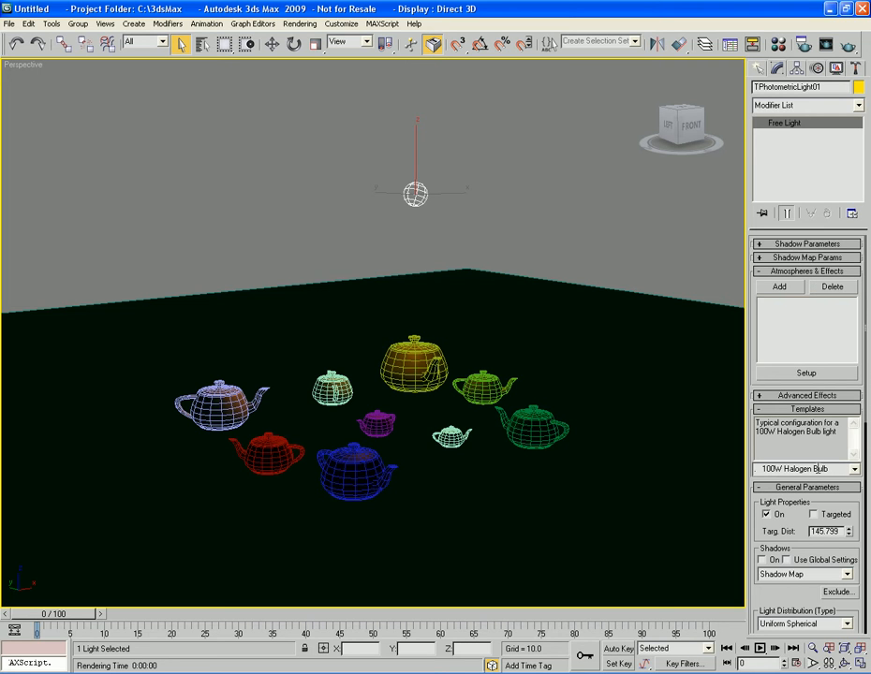
Step: Examine the photometric light's color, intensity, dimming and far attenuation settings
mouse_move(800, 518)
left_mouse_down()
mouse_move(801, 384)
mouse_move(801, 518)
left_mouse_up()
scroll(802, 478, "down", 5)
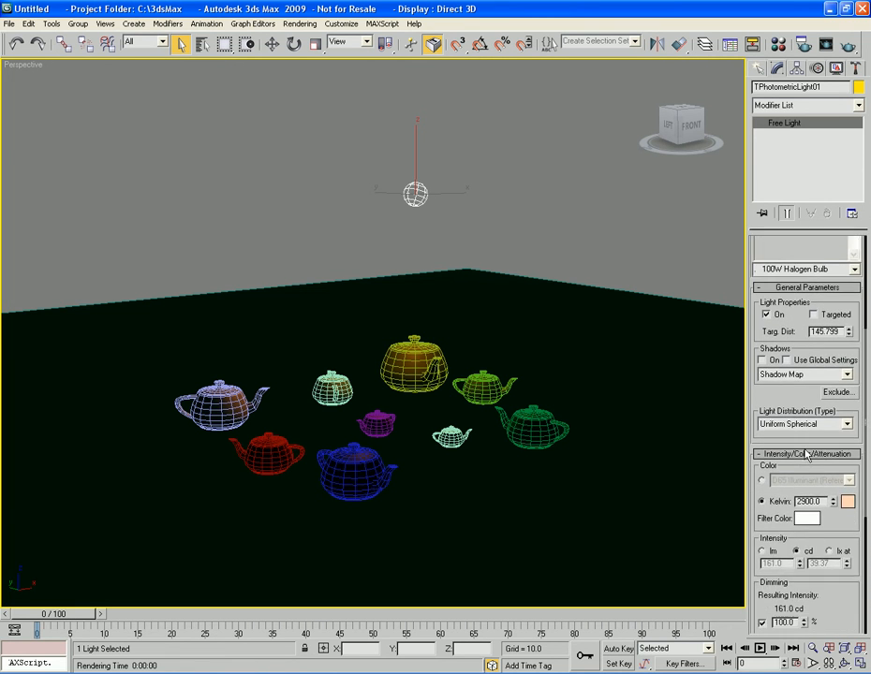
scroll(803, 451, "down", 3)
scroll(803, 452, "up", 1)
scroll(803, 451, "down", 1)
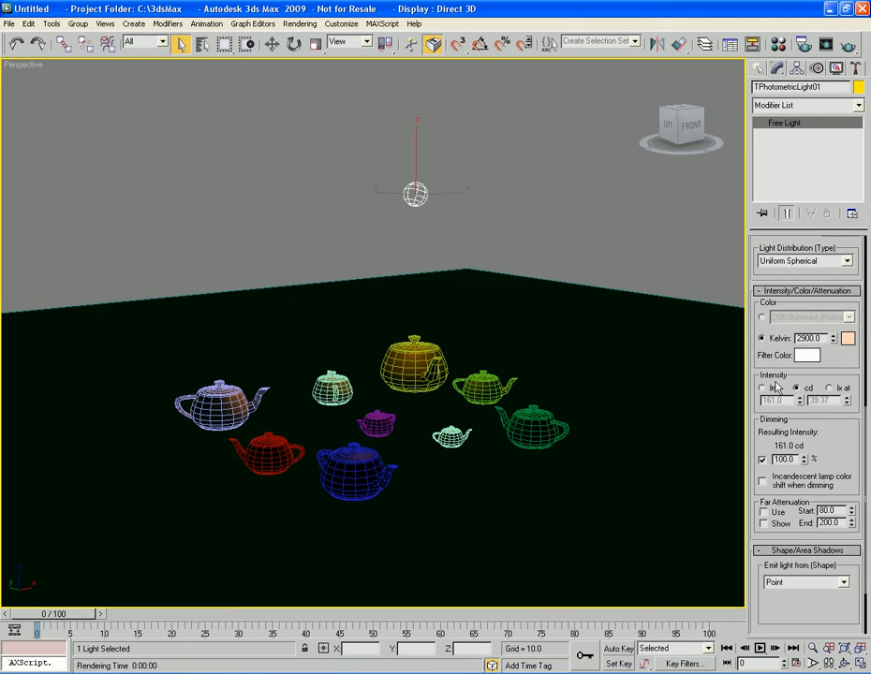
scroll(838, 435, "down", 1)
left_click_drag(836, 415, 837, 422)
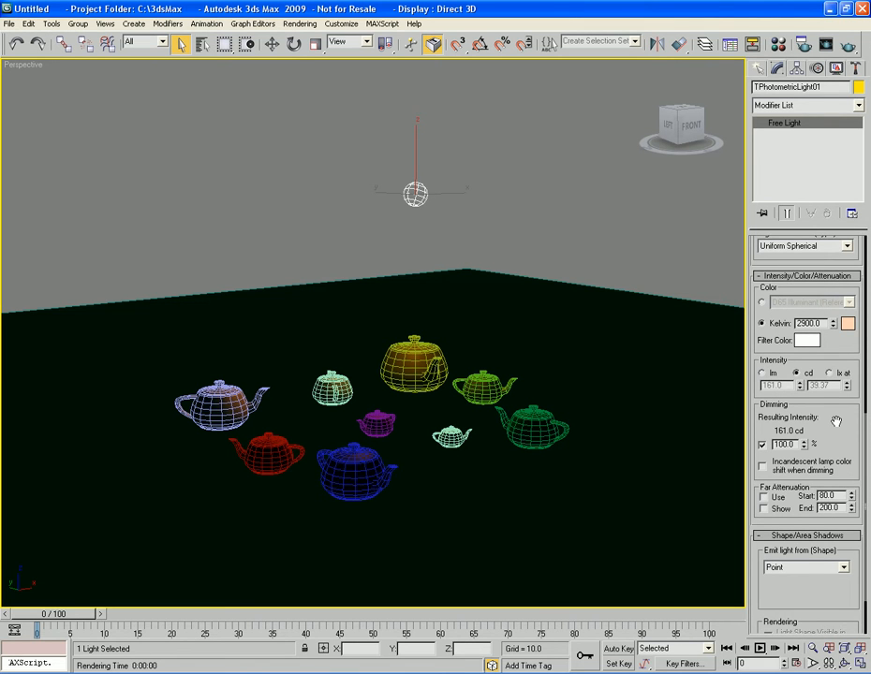
Step: Compare the D65 Illuminant preset color with the Kelvin temperature color, review the list of lamp presets, and return the light to Kelvin
left_click(763, 302)
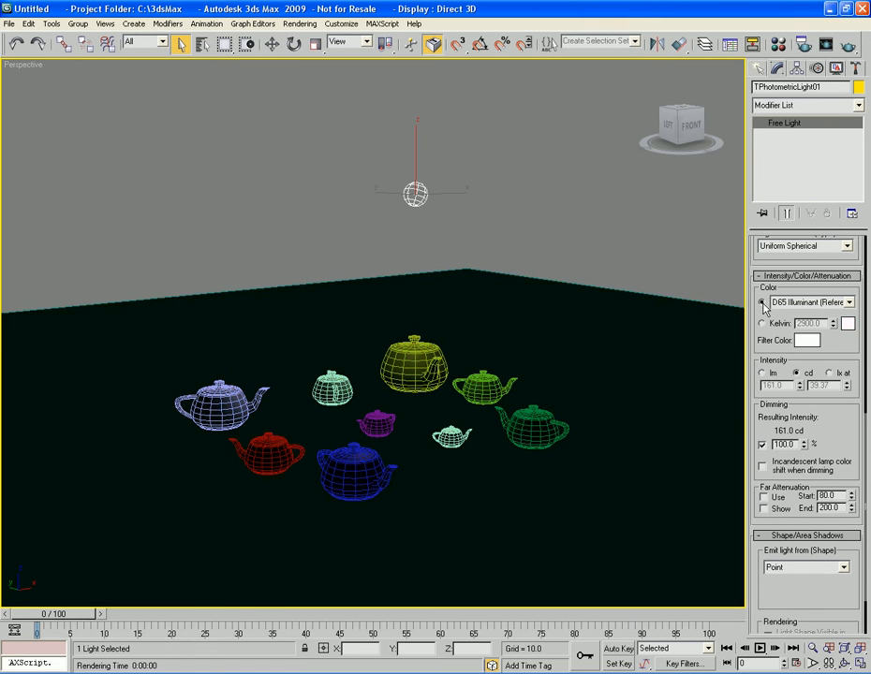
left_click(850, 302)
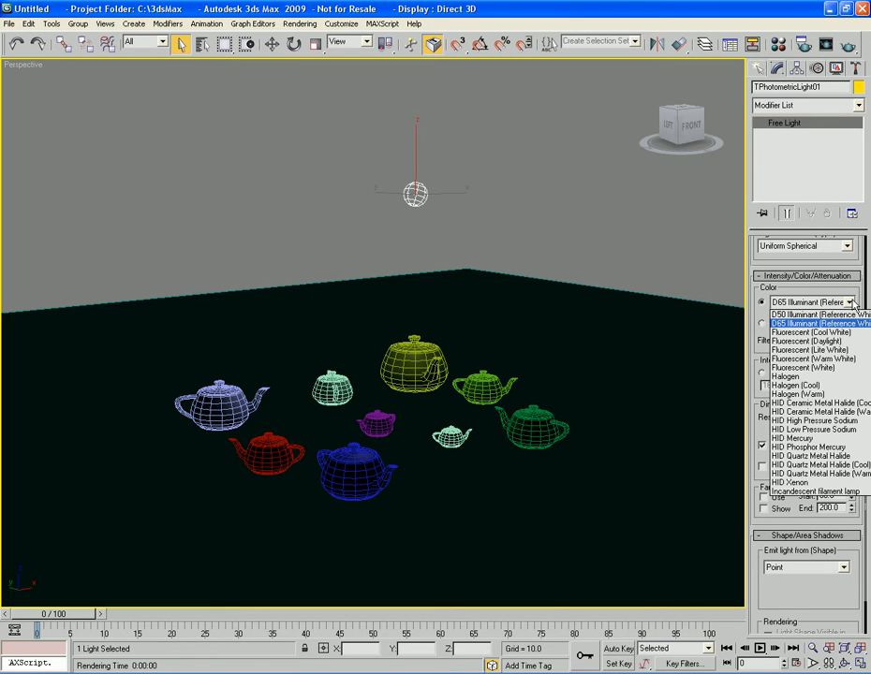
left_click(853, 303)
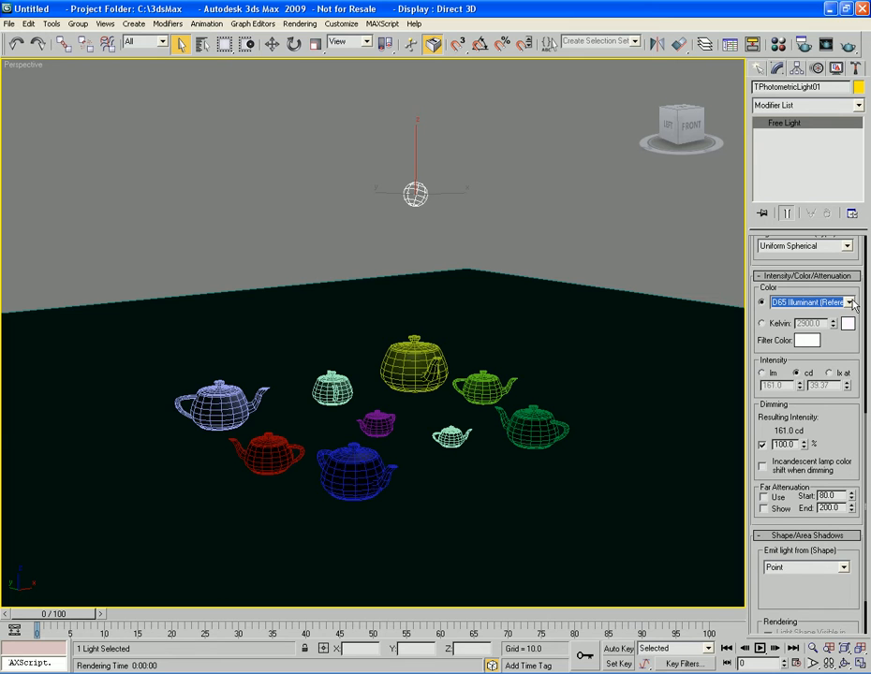
left_click(762, 323)
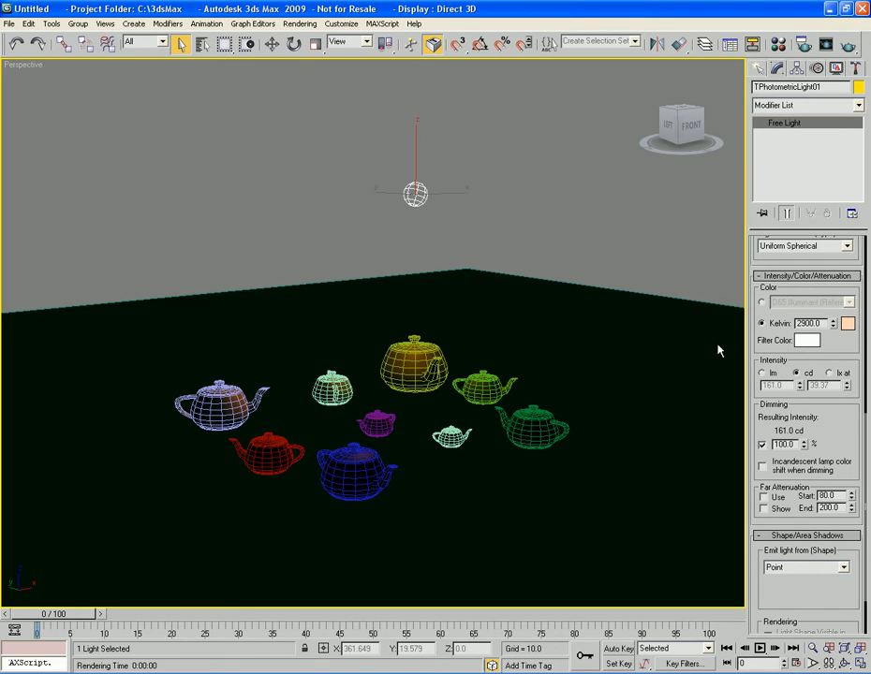
left_click(762, 301)
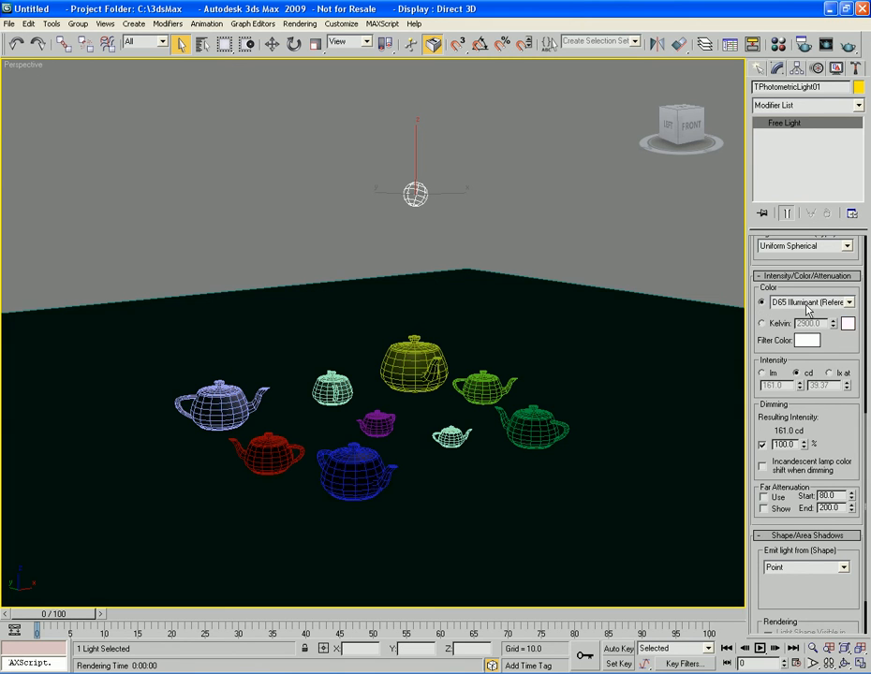
left_click(850, 303)
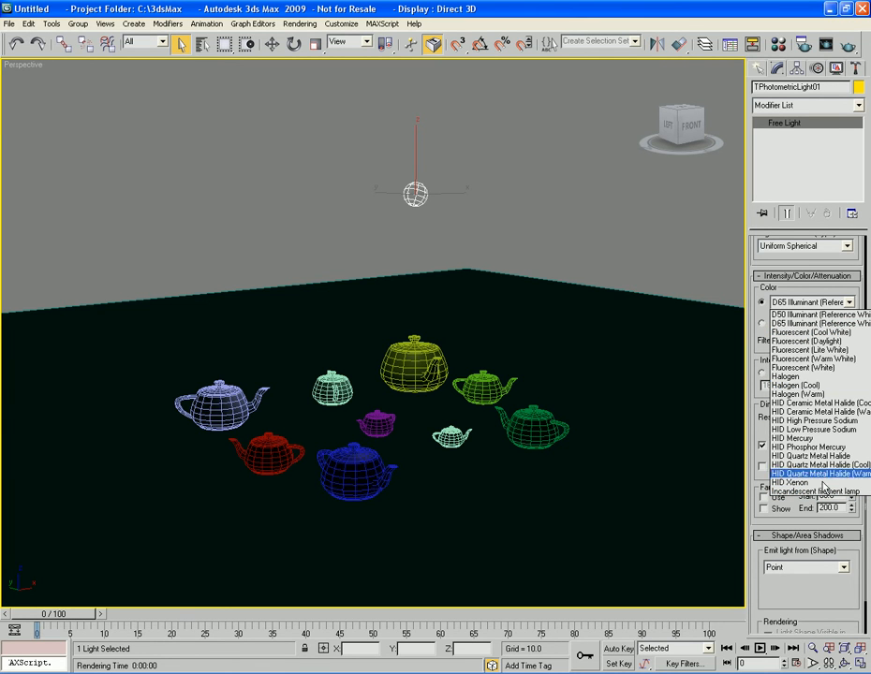
left_click(811, 323)
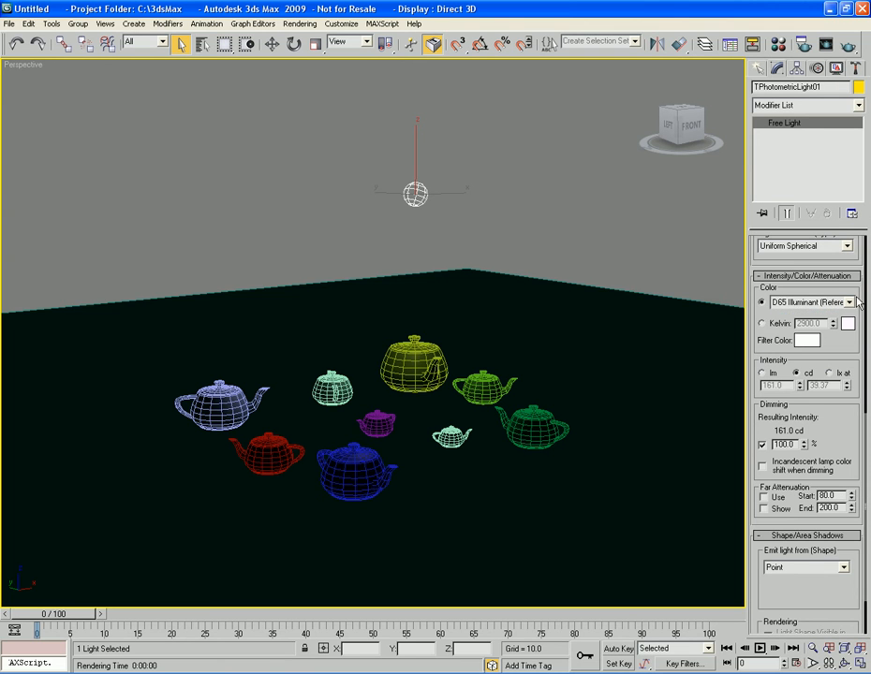
left_click(763, 323)
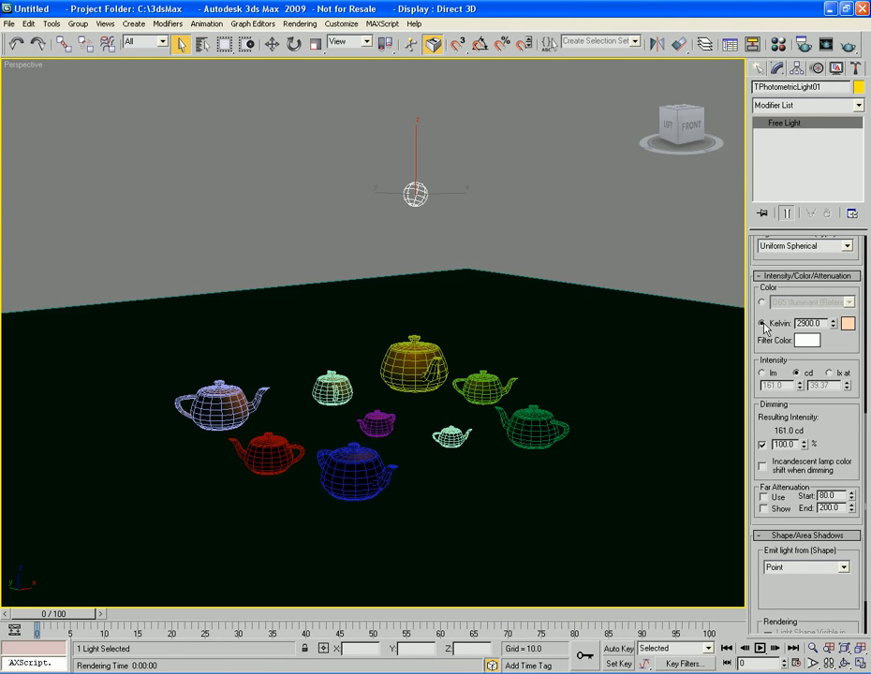
double_click(825, 323)
Step: Set the photometric light's dimming to 200% and render the teapot scene
left_click_drag(835, 341, 835, 307)
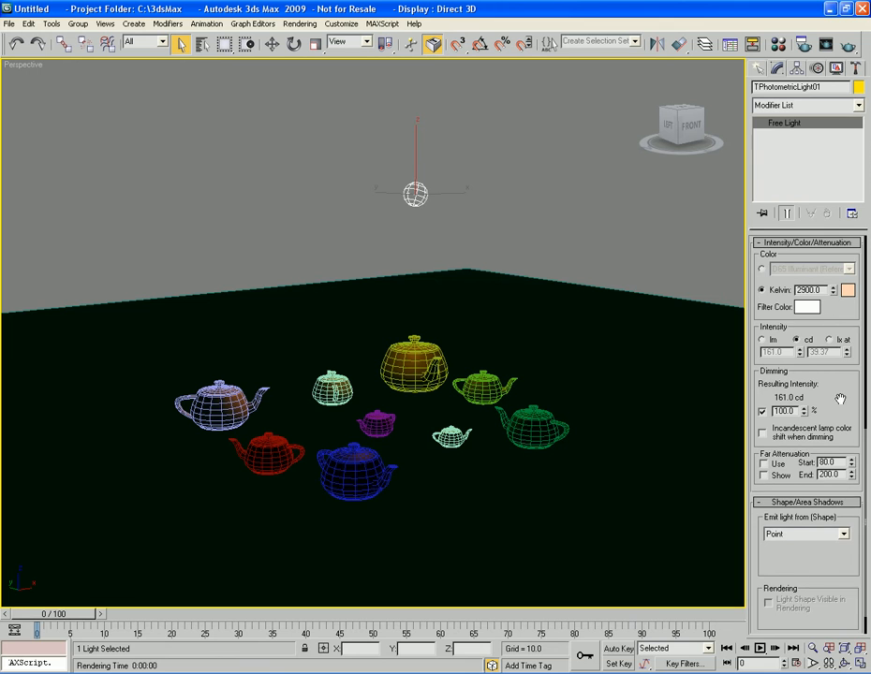
scroll(832, 342, "down", 1)
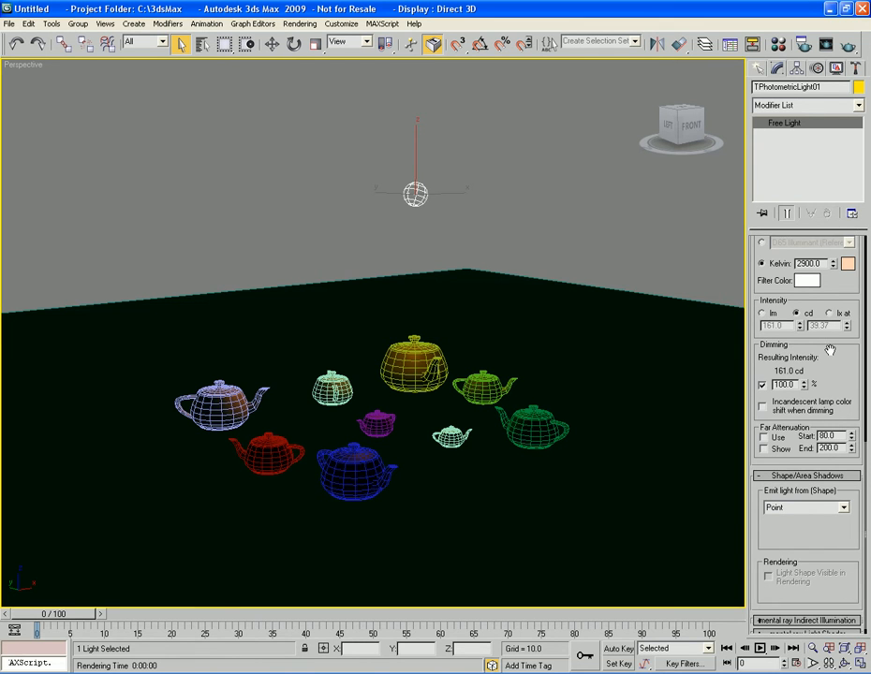
scroll(831, 352, "down", 1)
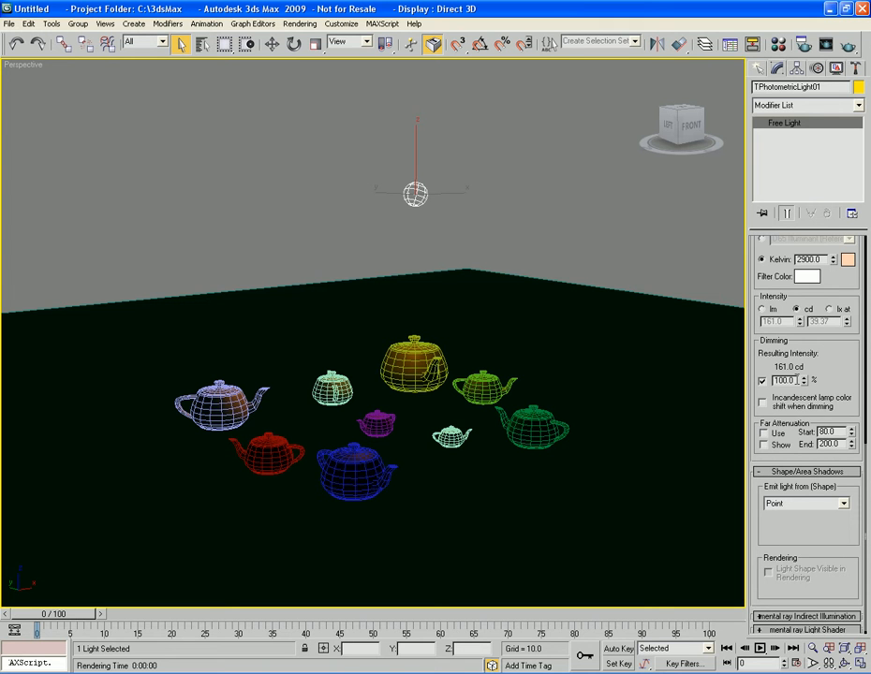
double_click(784, 380)
type("200")
key("Return")
key("shift+q")
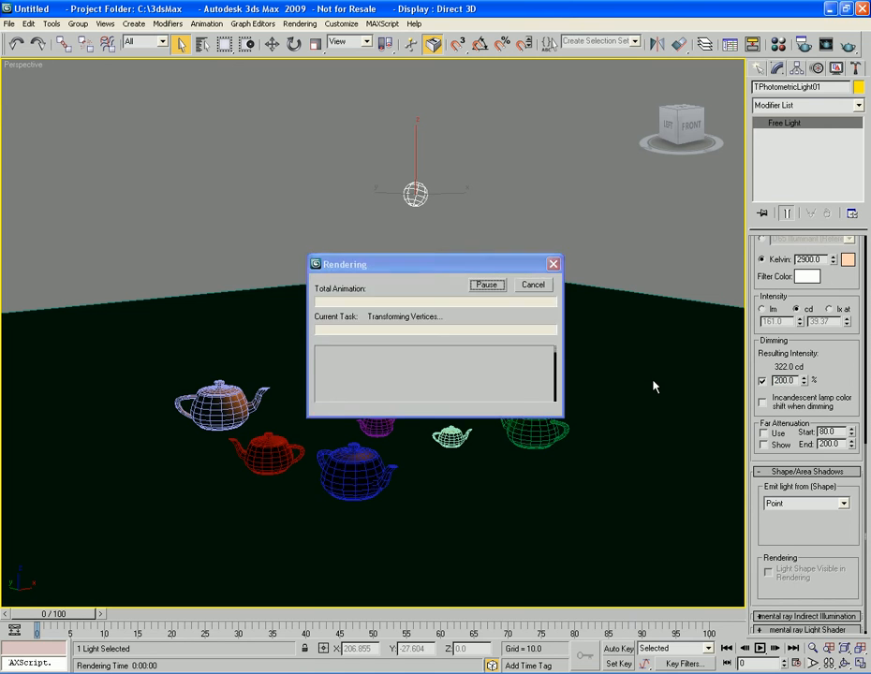
Step: Raise the light's dimming percentage to 1000% and render the teapots again
double_click(794, 381)
type("1")
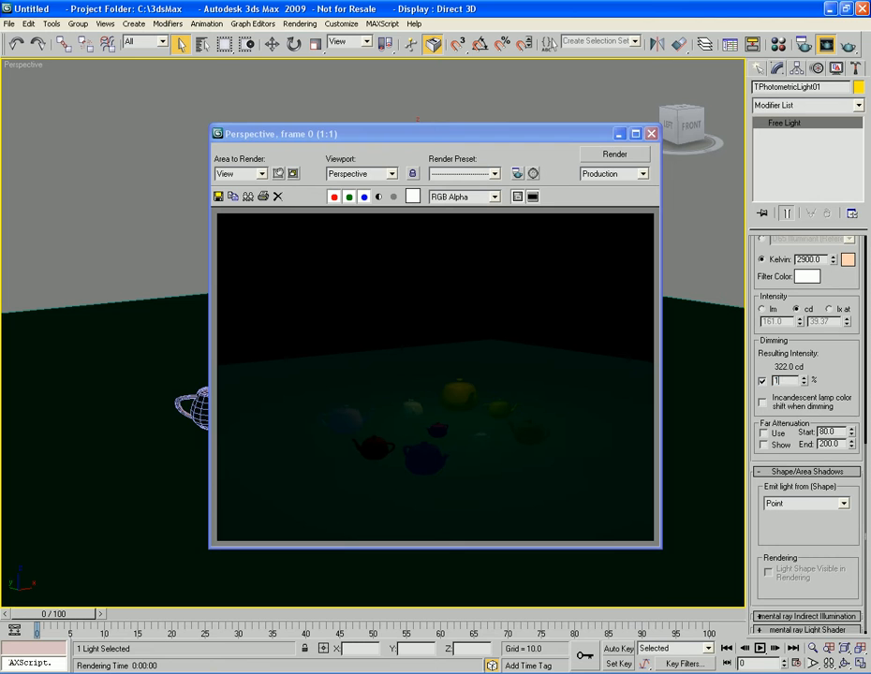
type("000")
key("Return")
key("shift+q")
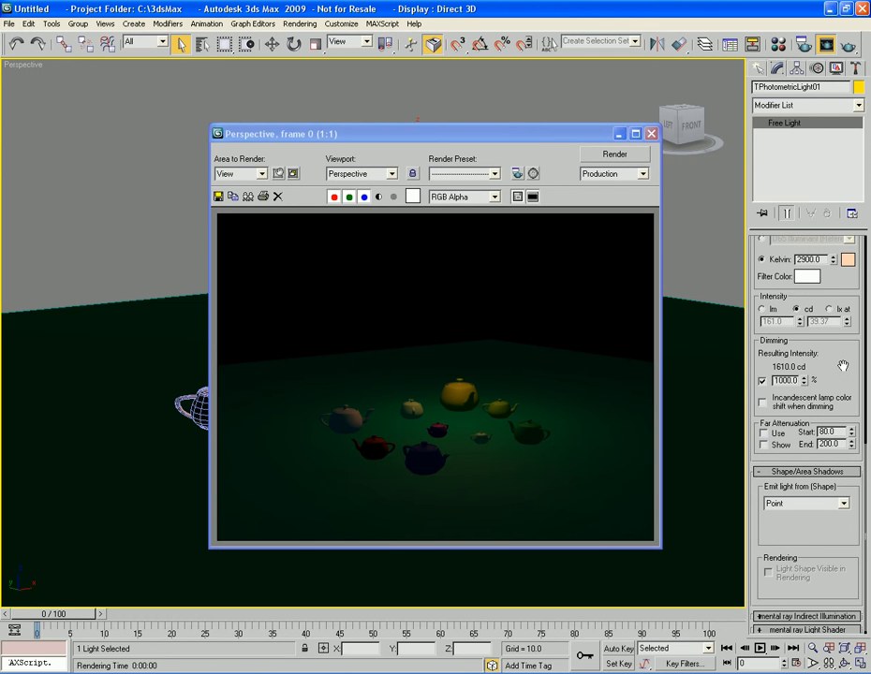
Step: Turn on the light's shadows and render them as Shadow Map, and render again with the type set to Area Shadows
scroll(843, 353, "up", 10)
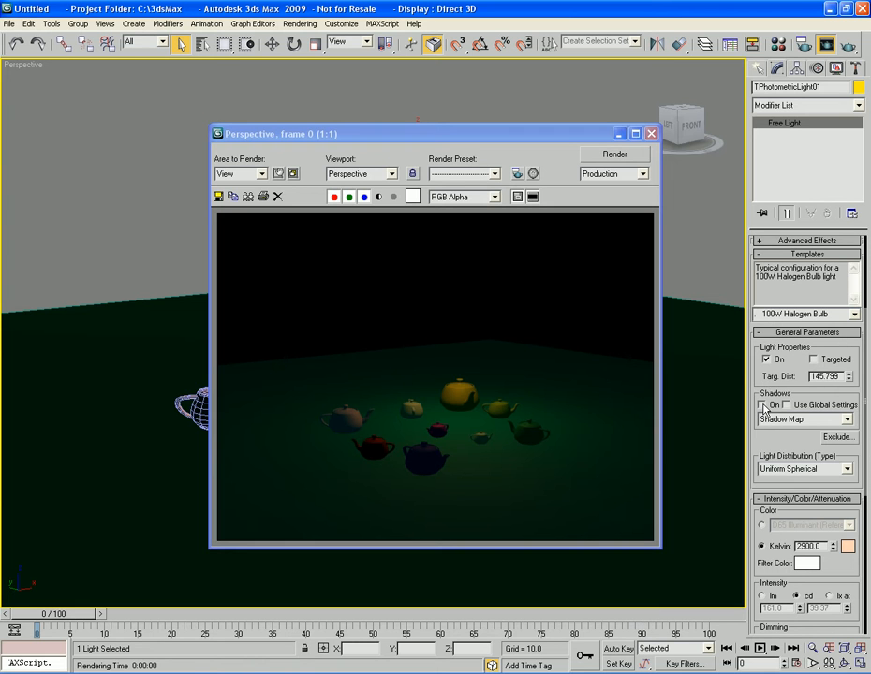
key("F9")
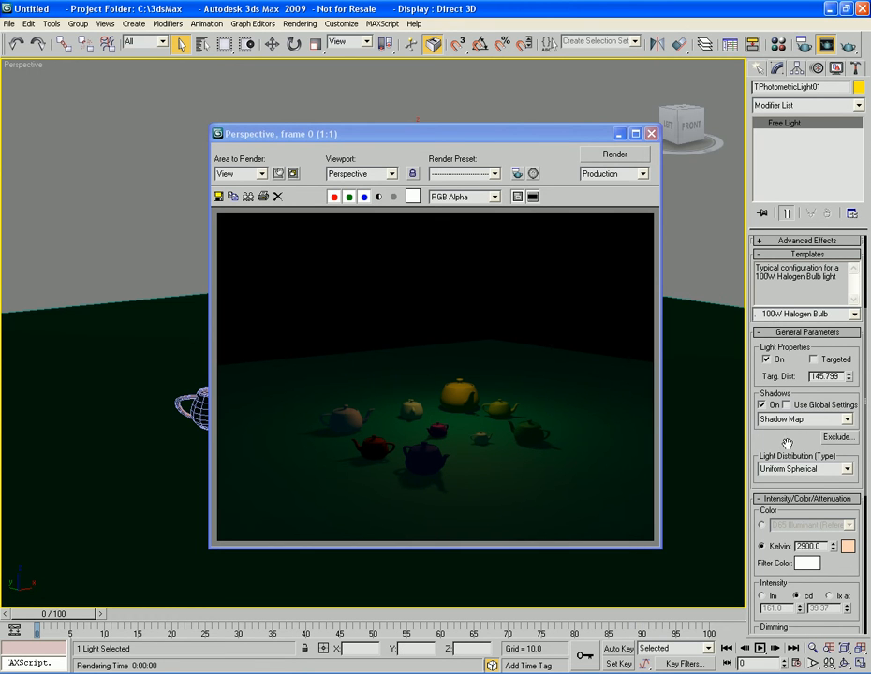
scroll(804, 403, "down", 3)
left_click(806, 381)
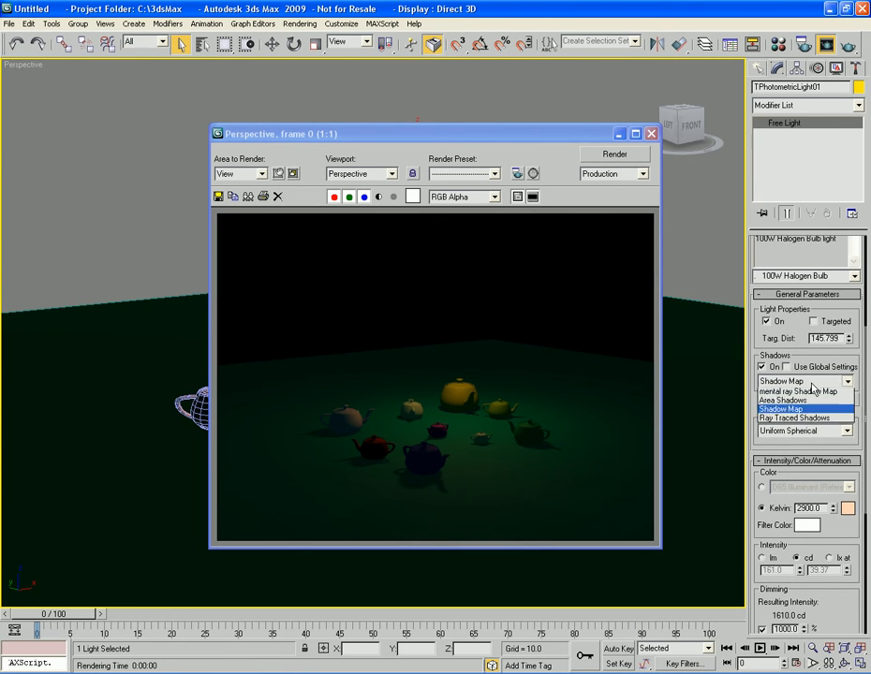
left_click(796, 411)
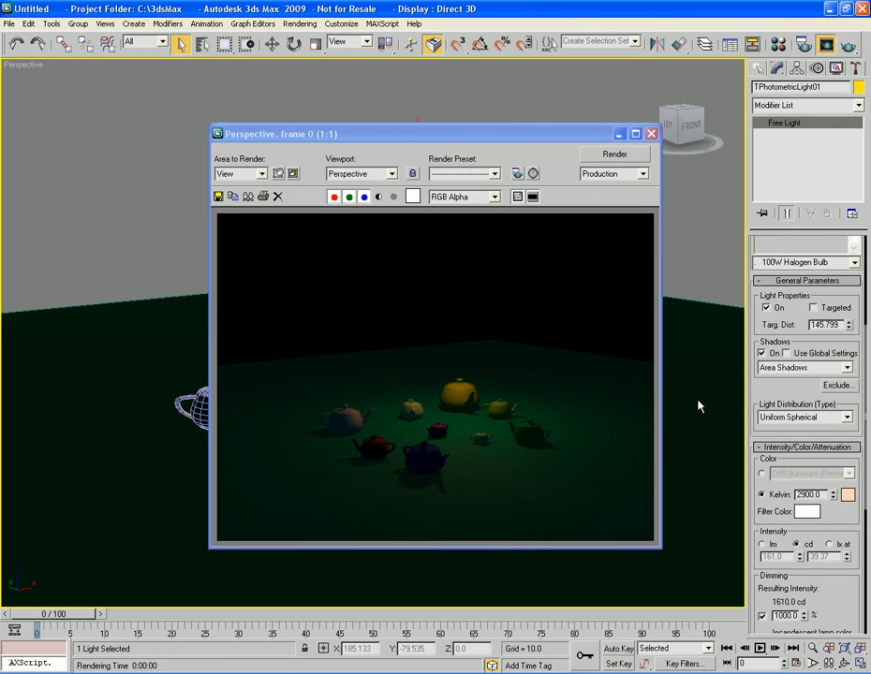
key("shift+q")
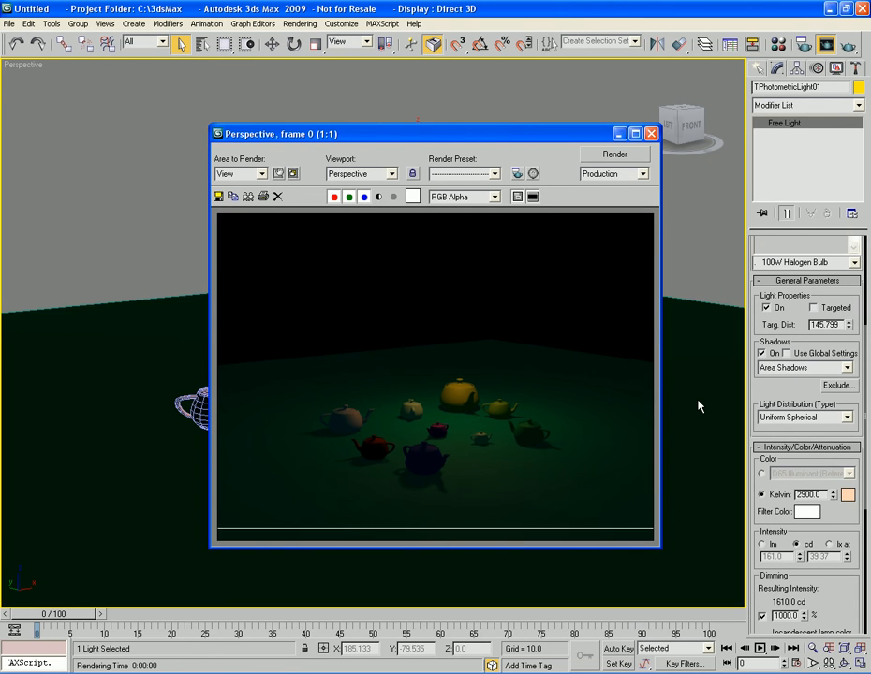
Step: Try emitting the light from a Sphere shape in a render, and restore the Point shape
scroll(804, 374, "down", 2)
scroll(804, 374, "down", 1)
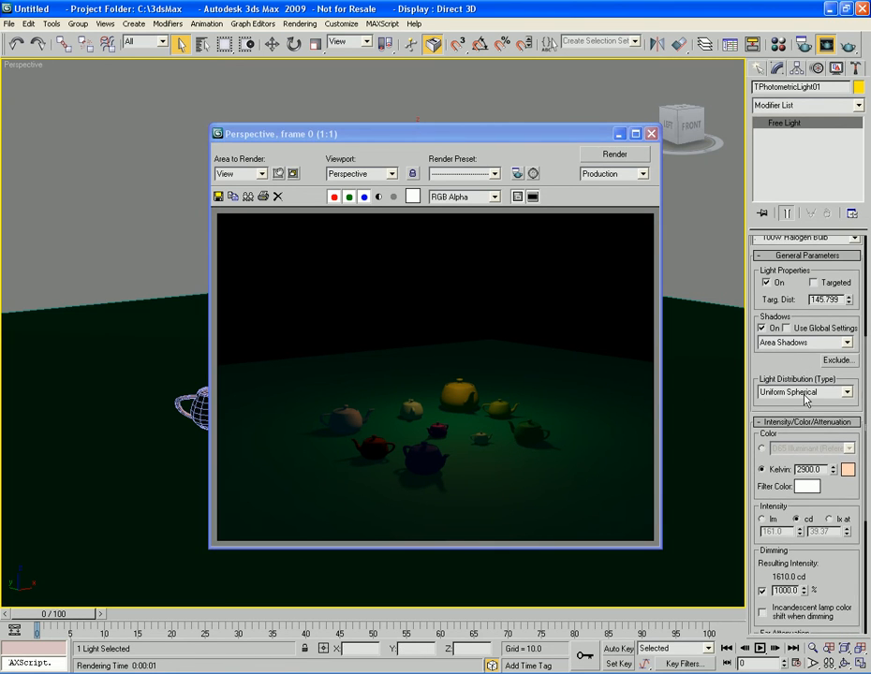
scroll(801, 445, "down", 10)
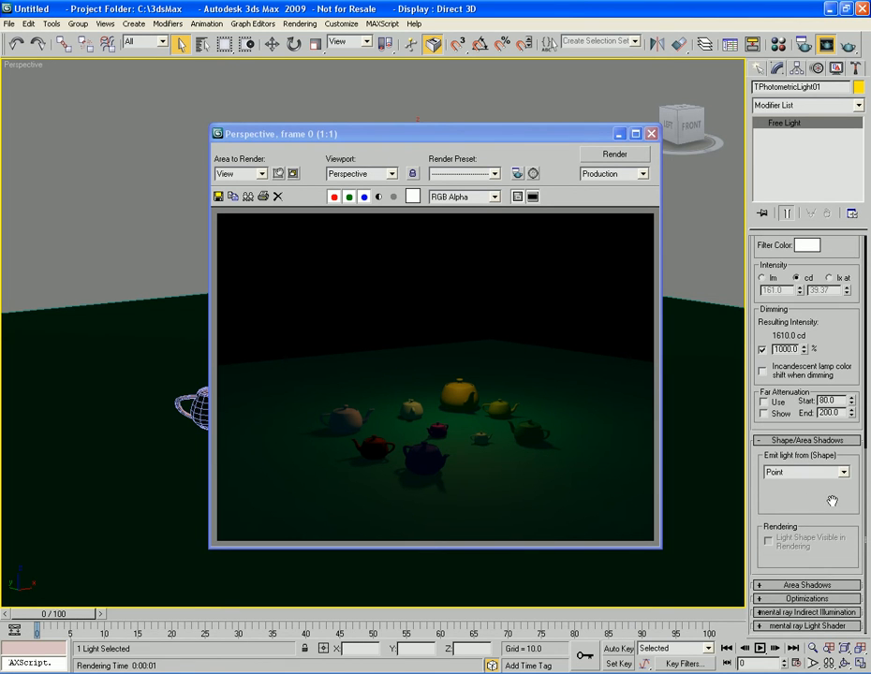
left_click(846, 474)
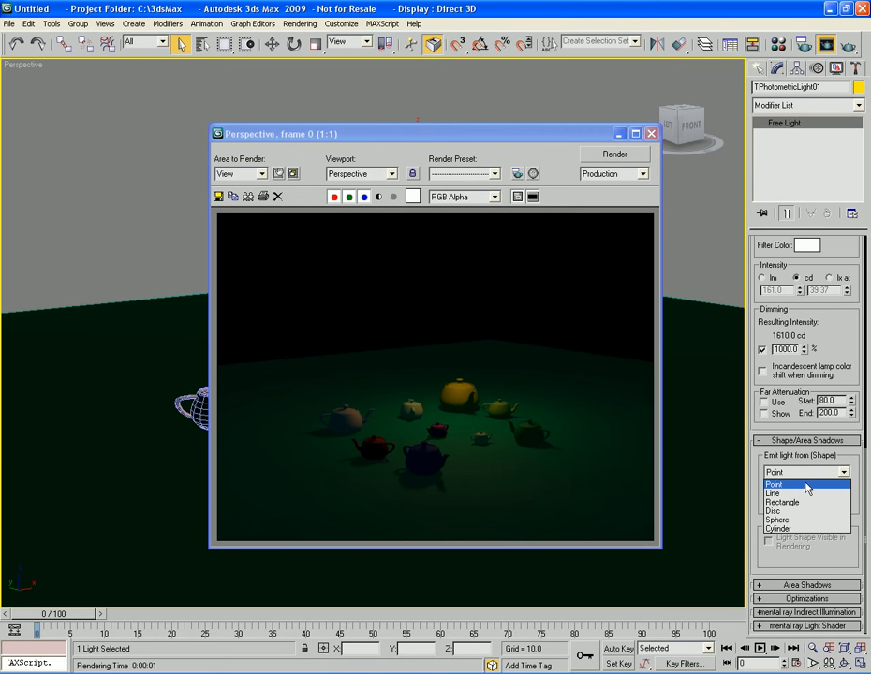
left_click(798, 520)
middle_click(678, 397)
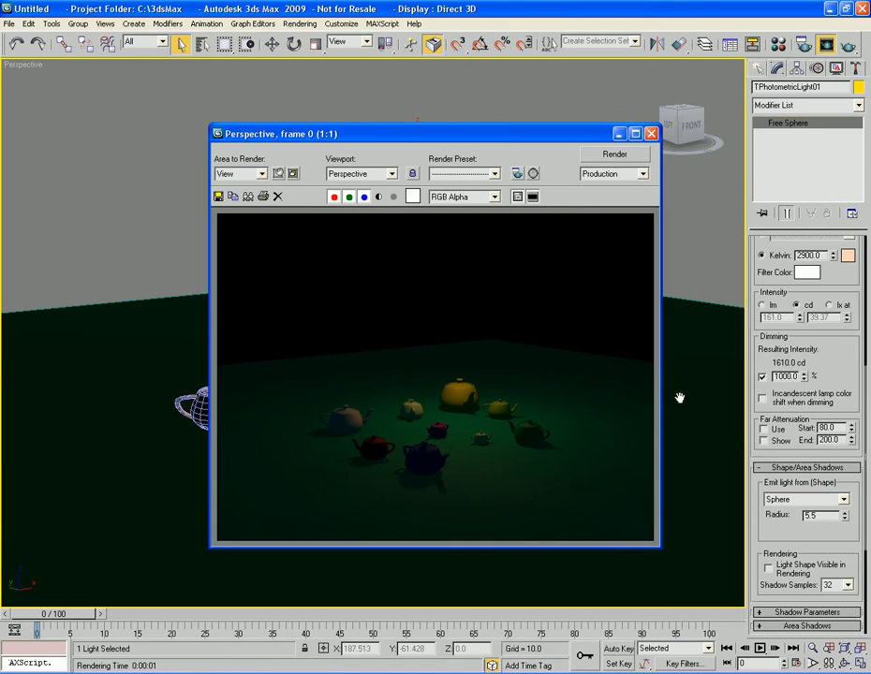
key("F9")
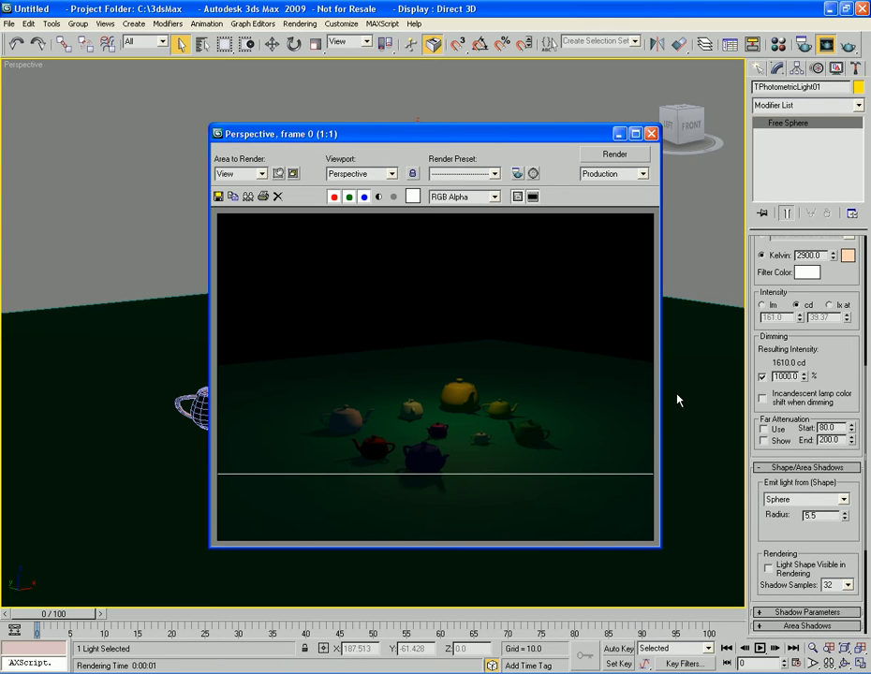
left_click(843, 500)
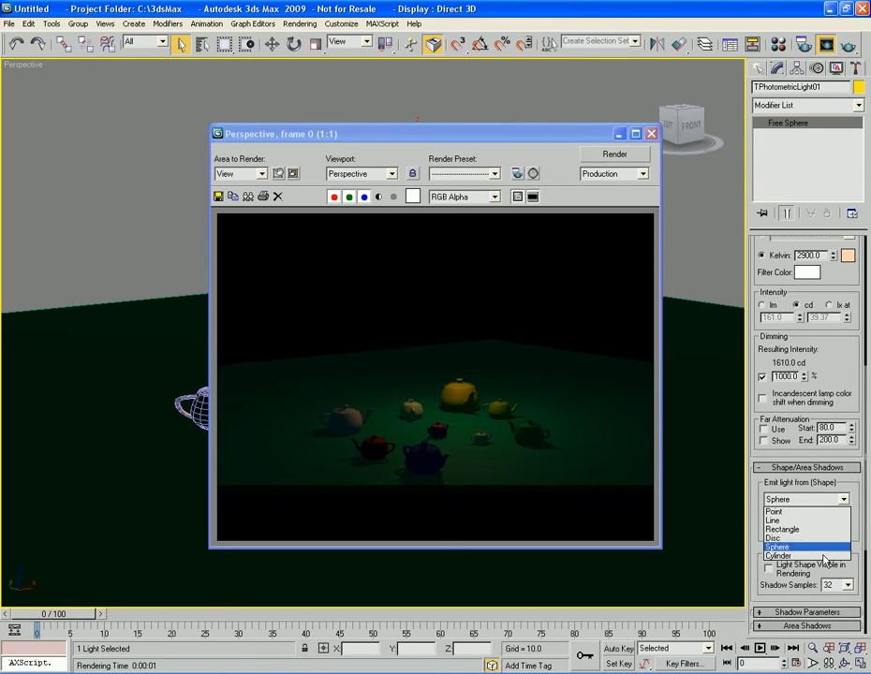
left_click(828, 511)
Step: Expand the Area Shadows settings and examine their basic options, antialiasing options and area light dimensions
scroll(851, 506, "down", 4)
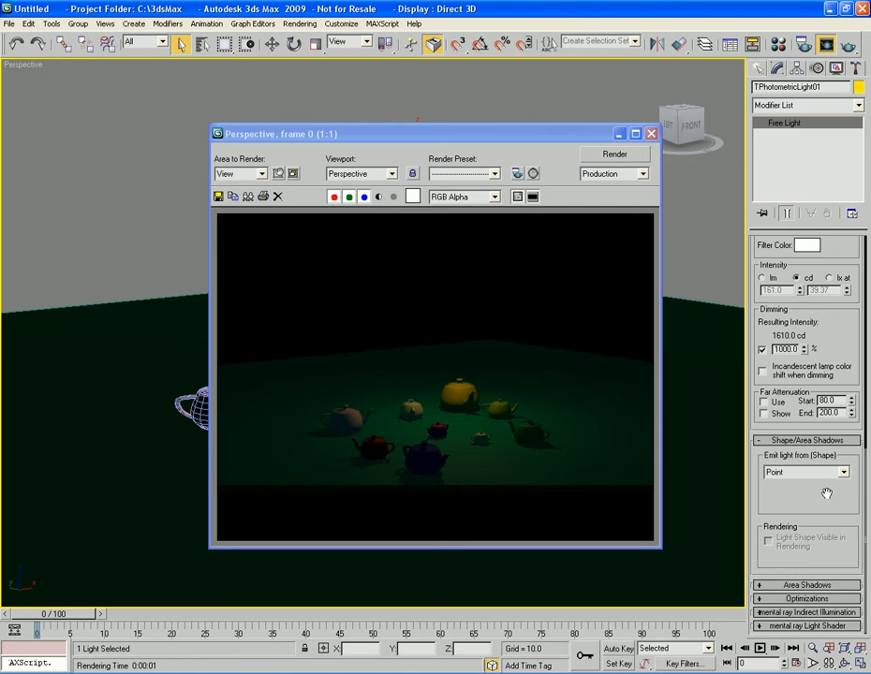
scroll(815, 445, "up", 3)
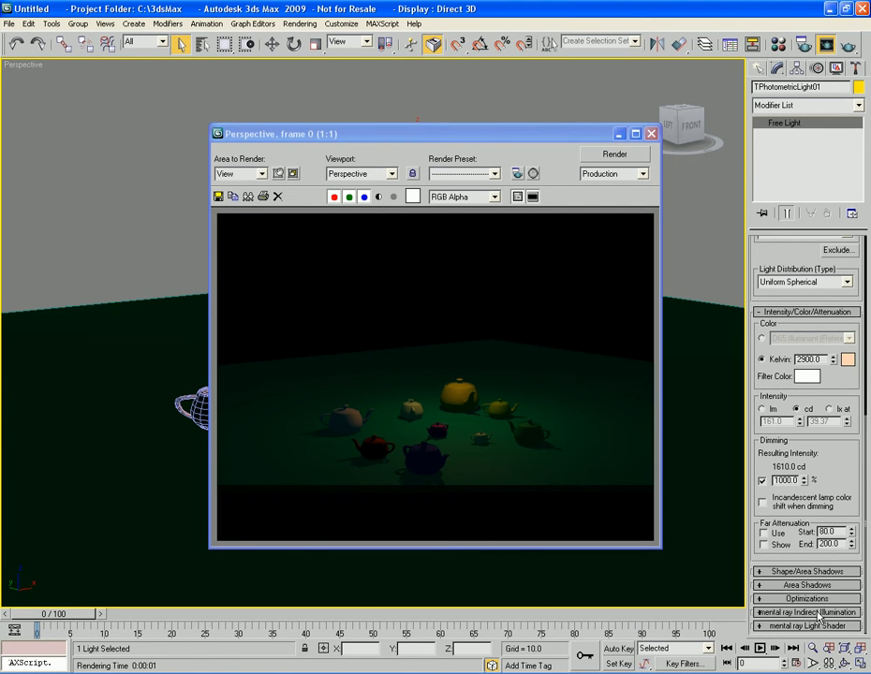
left_click(812, 587)
scroll(854, 453, "down", 1)
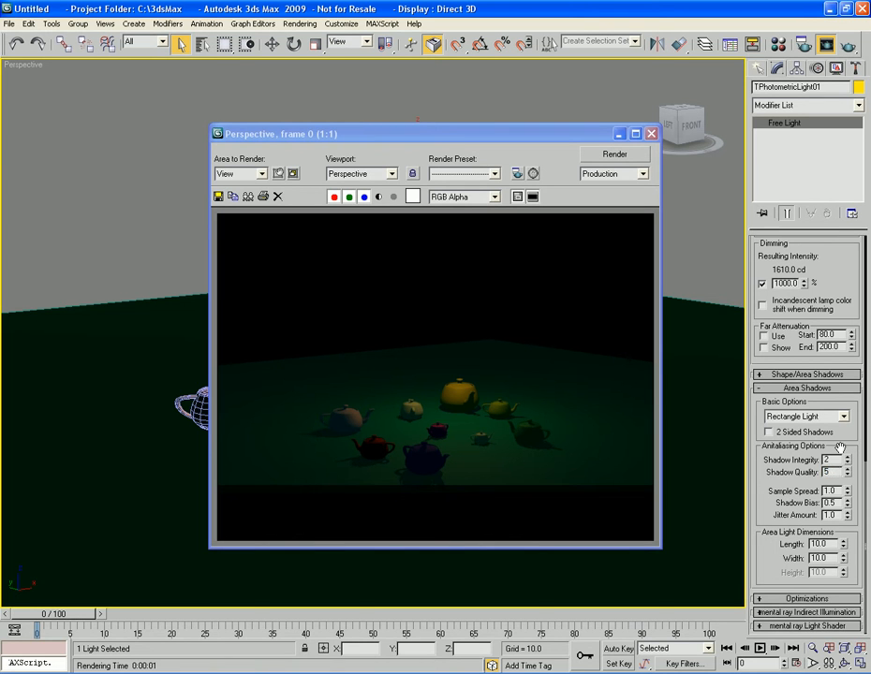
Step: Apply the Recessed 250W Wallwash (web) template to the photometric light and render the teapot scene
scroll(844, 429, "up", 5)
scroll(843, 429, "up", 3)
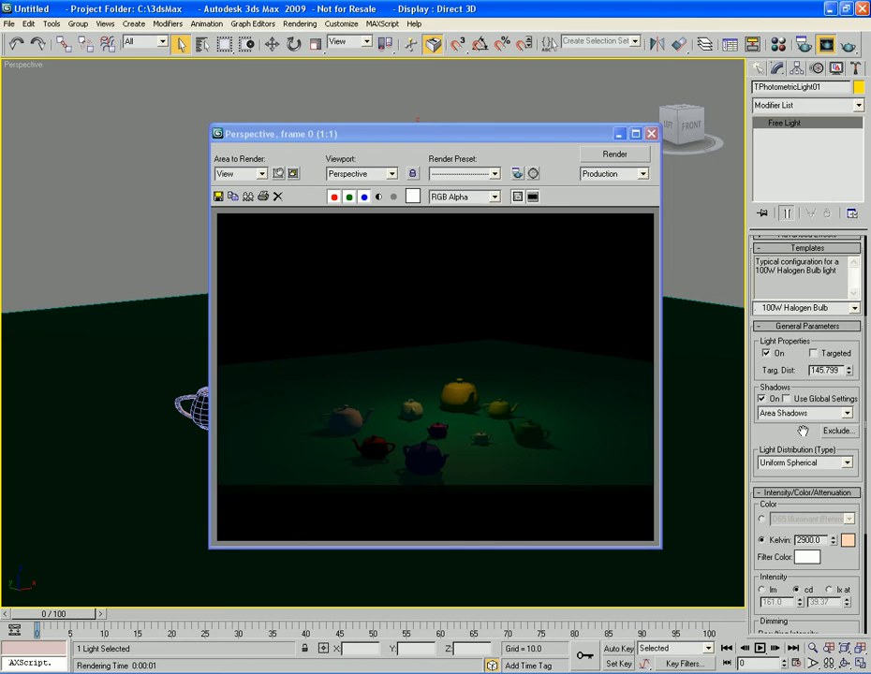
left_click_drag(804, 432, 804, 579)
left_click(857, 456)
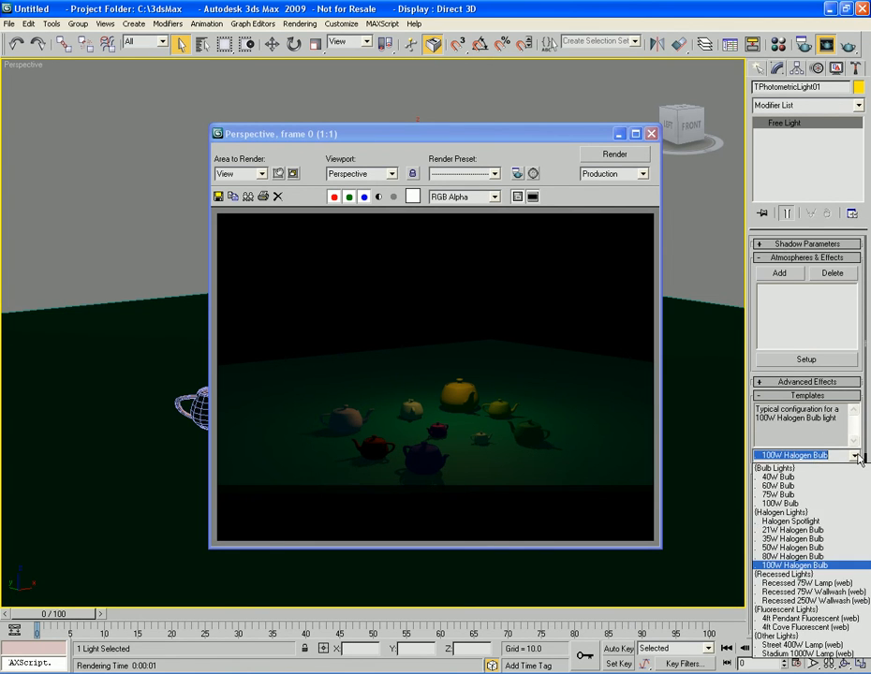
left_click(812, 600)
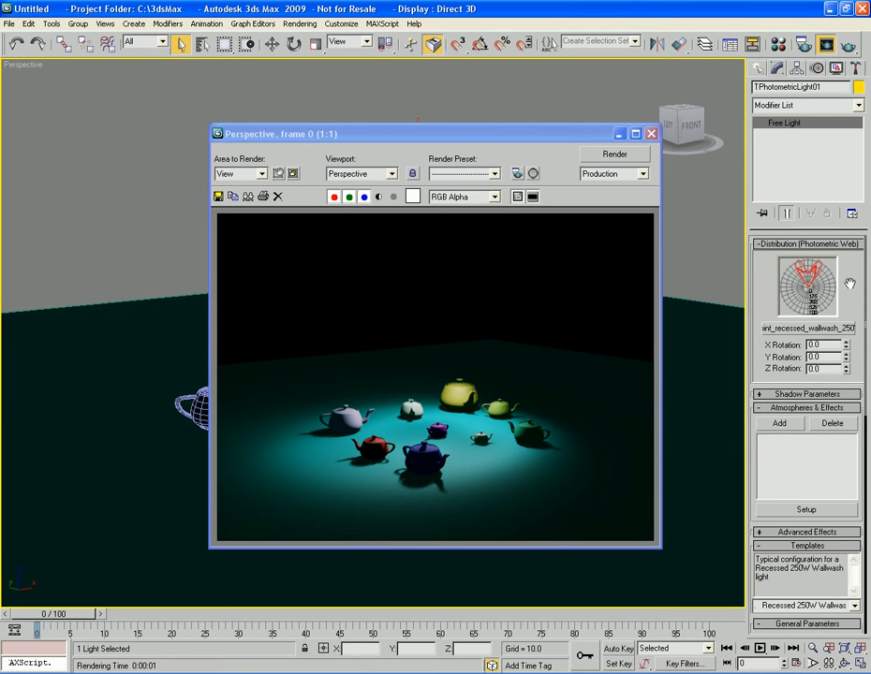
scroll(841, 389, "down", 5)
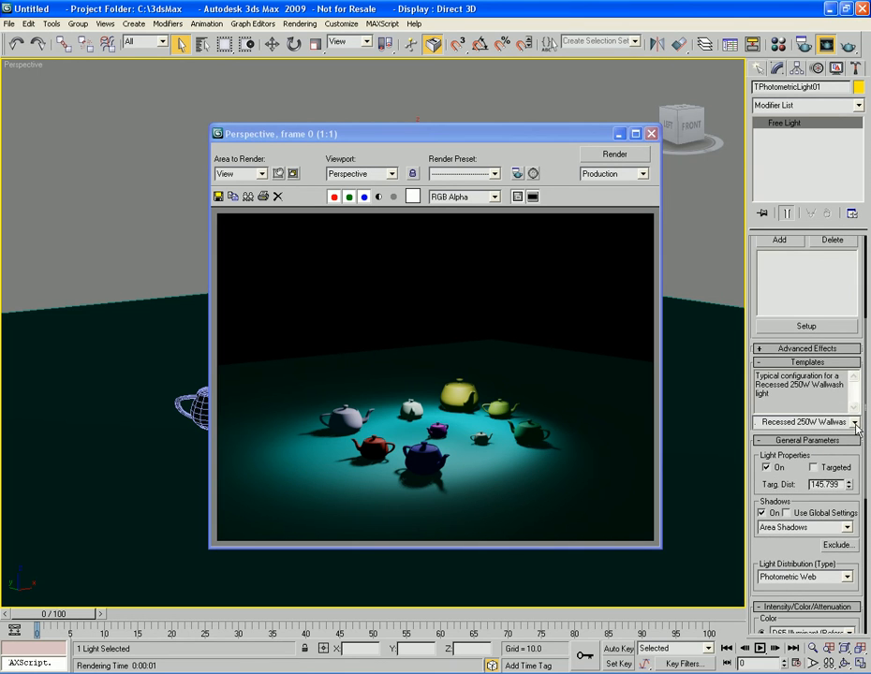
Step: Set the photometric light's dimming to 500% and render the teapot scene
left_click(854, 423)
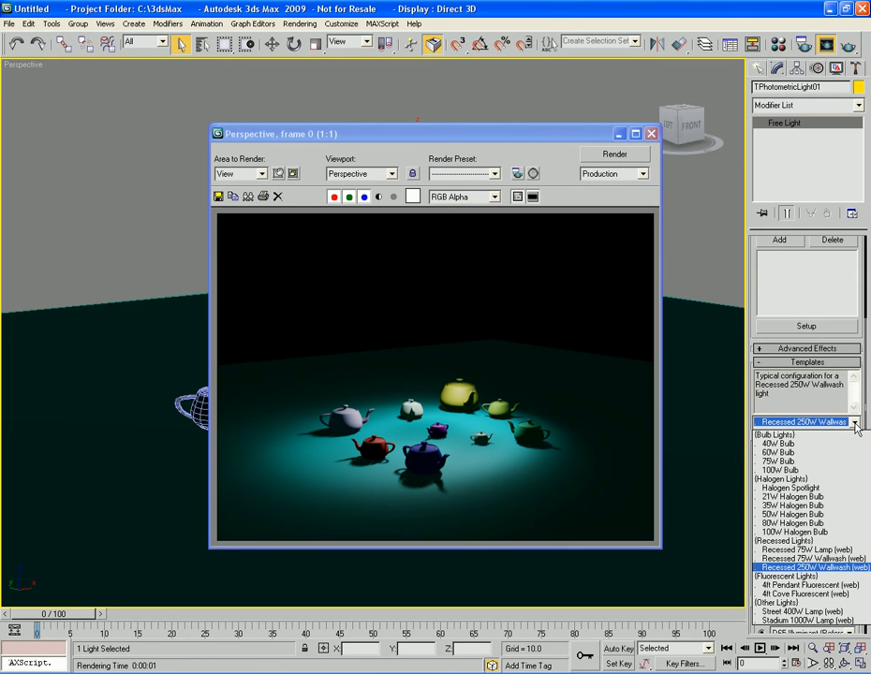
left_click(855, 423)
scroll(859, 446, "down", 3)
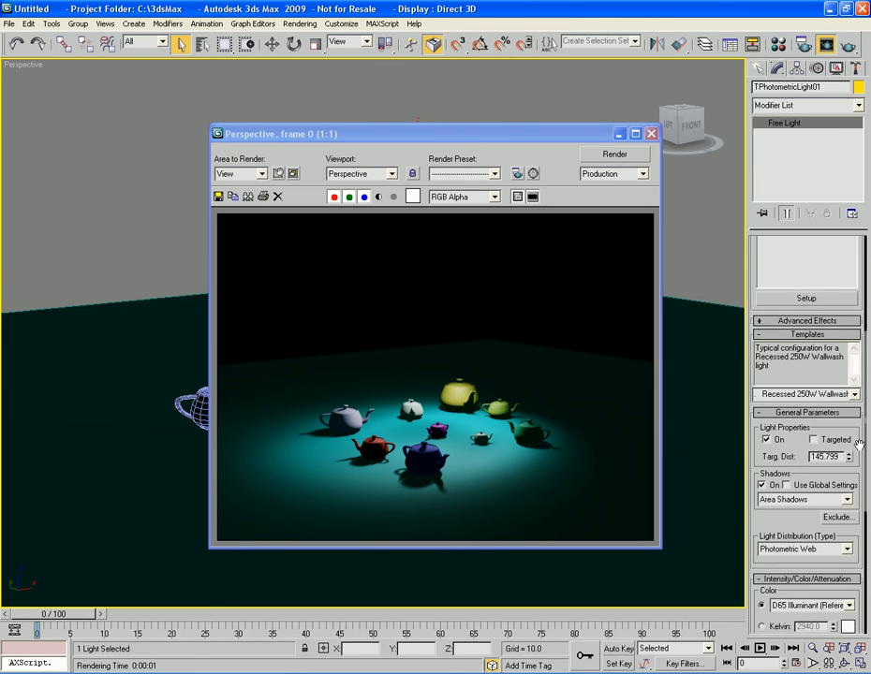
scroll(859, 446, "up", 1)
scroll(852, 459, "down", 5)
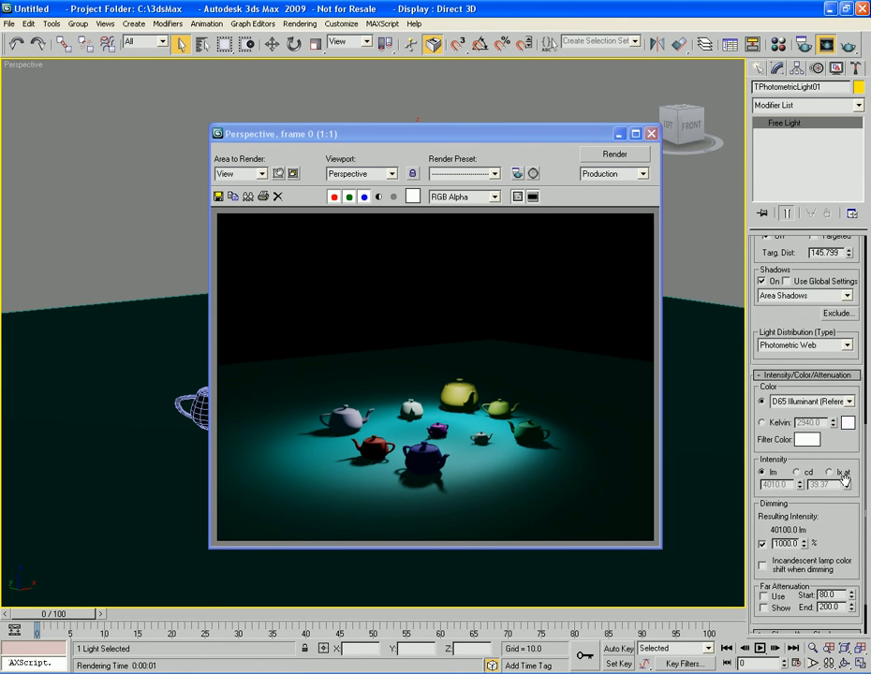
scroll(815, 513, "down", 1)
double_click(796, 482)
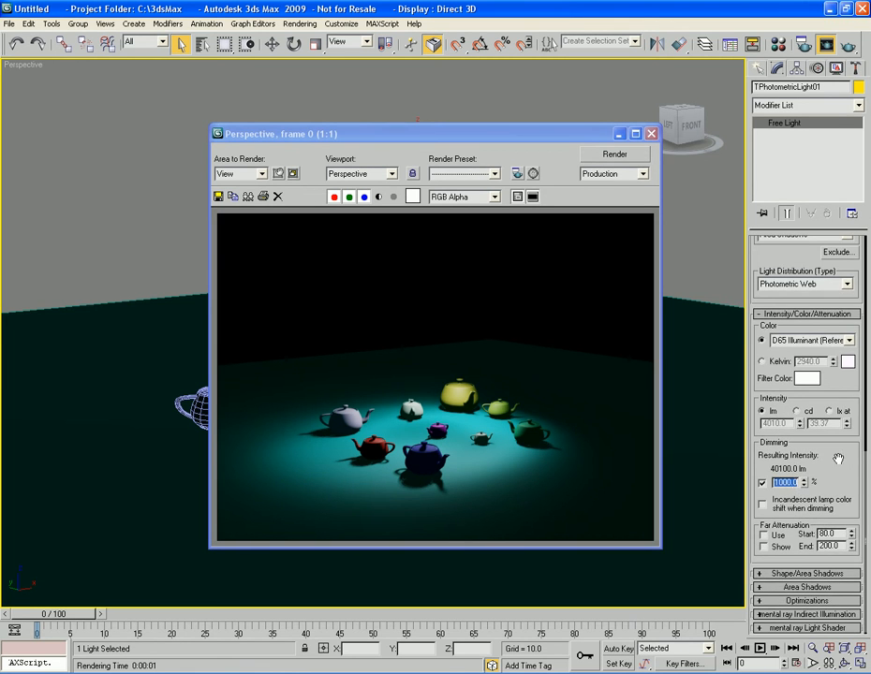
type("500")
key("Return")
key("shift+q")
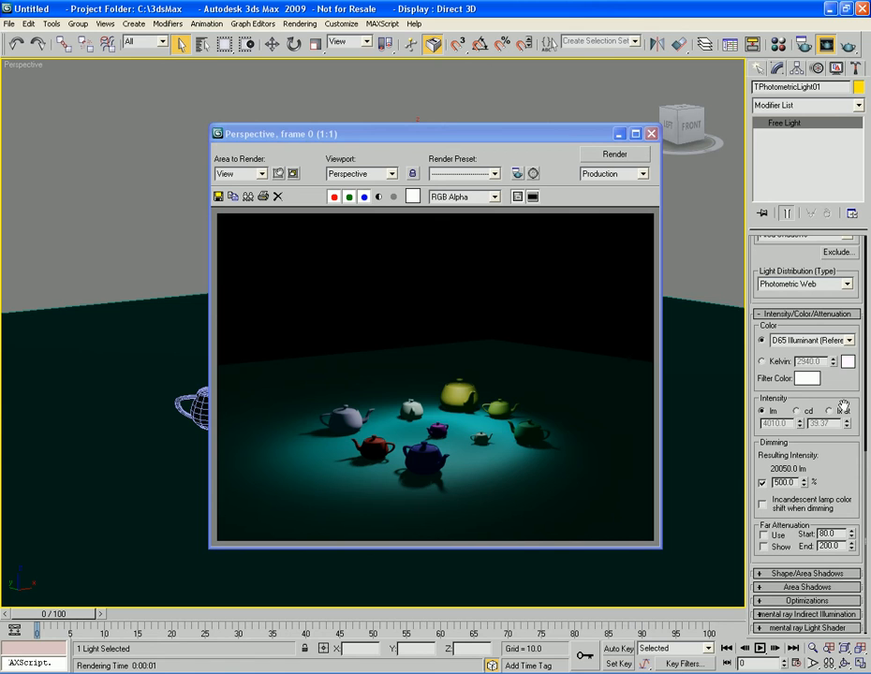
Step: Switch the light's color to its Kelvin temperature, render the scene, and close the rendered frame
left_click(763, 363)
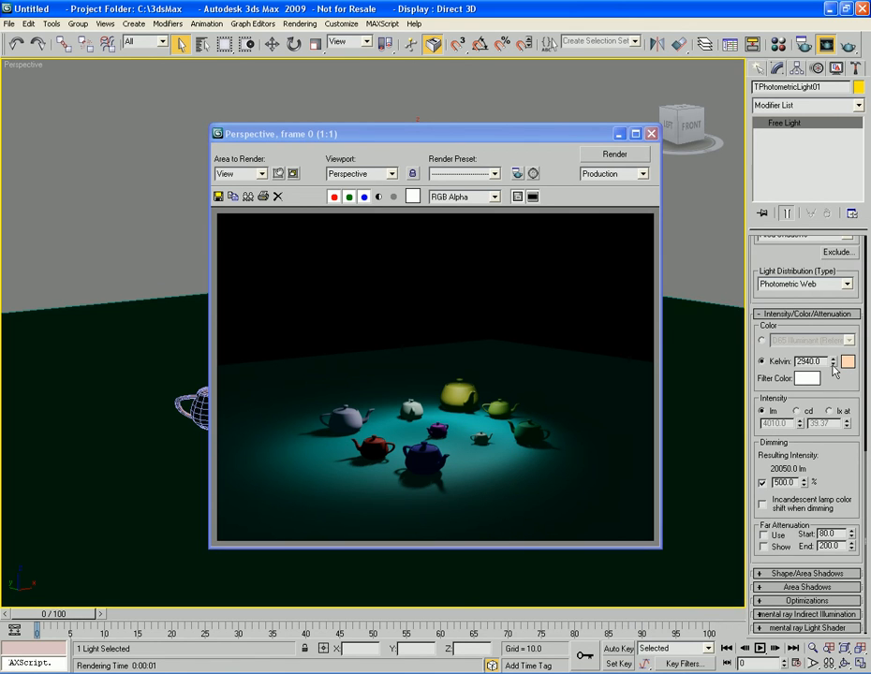
key("shift+q")
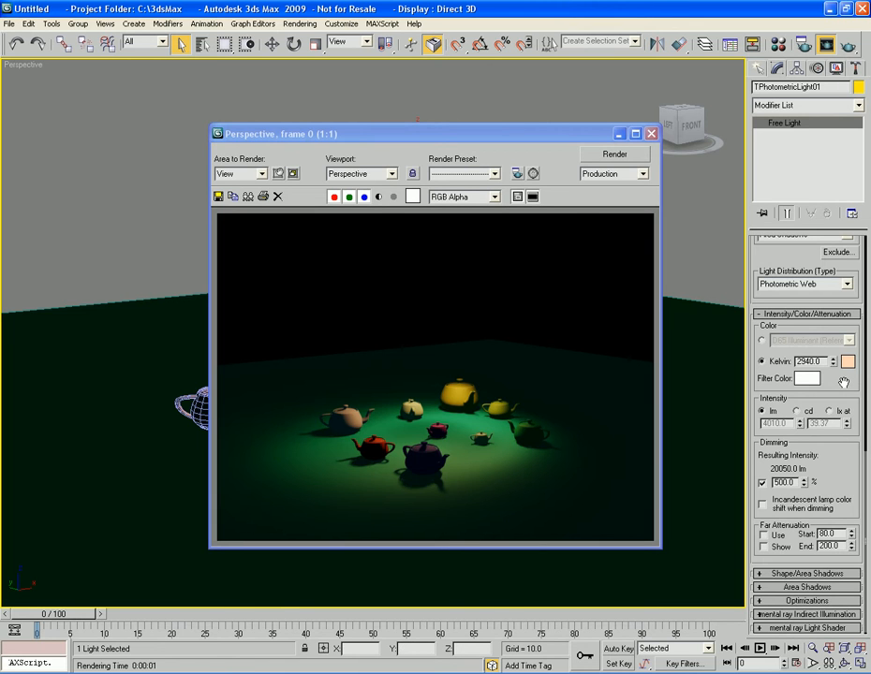
left_click_drag(844, 382, 841, 380)
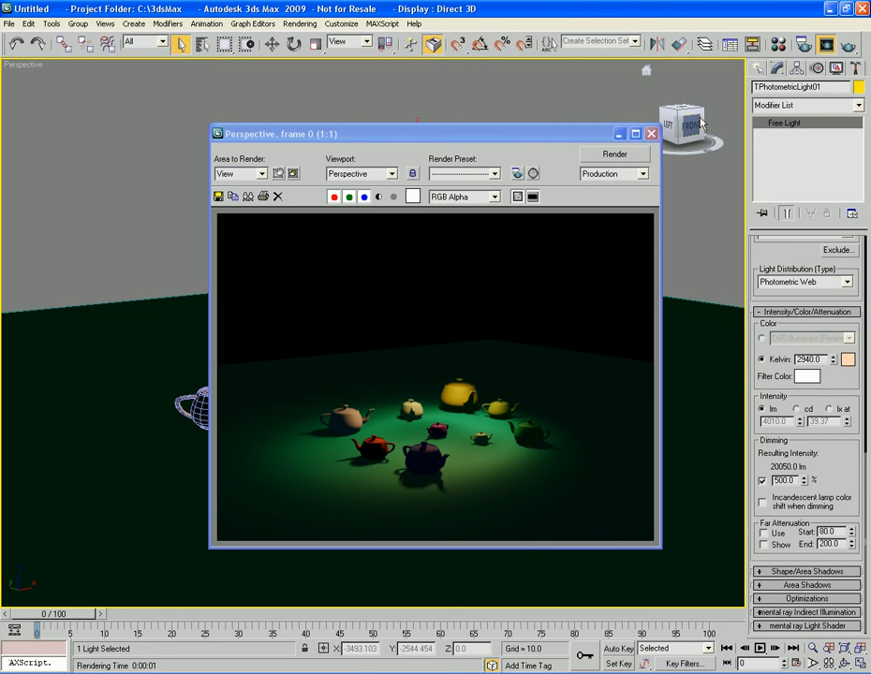
left_click(652, 135)
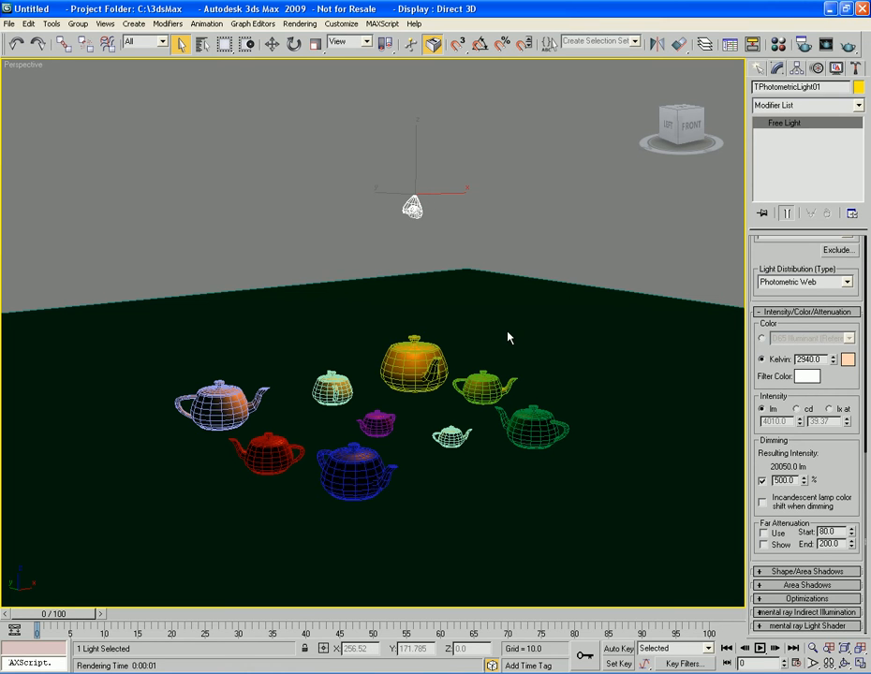
Step: Set the viewport shading for lighting and shadows to Best
right_click(346, 306)
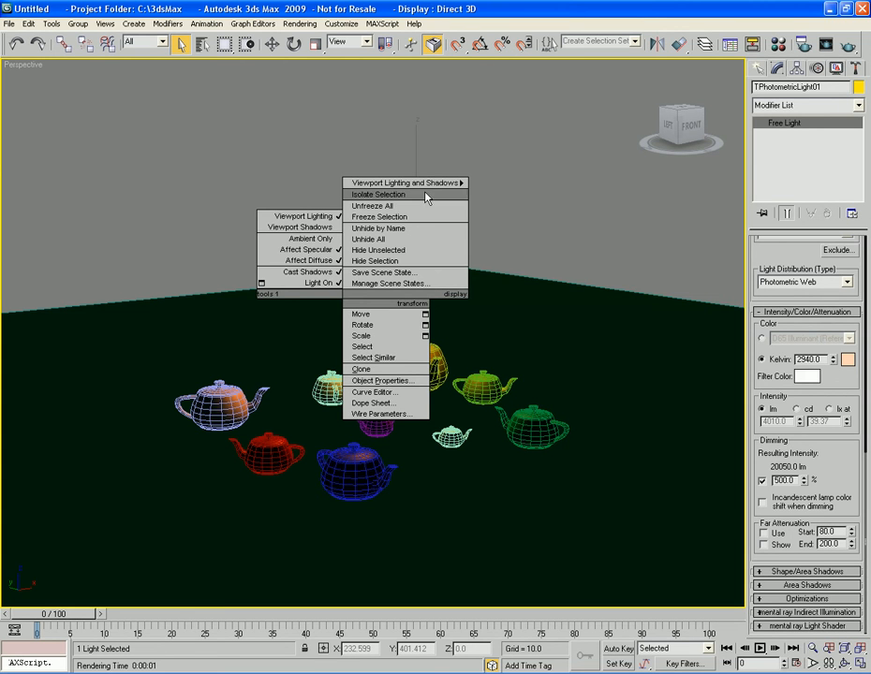
mouse_move(428, 185)
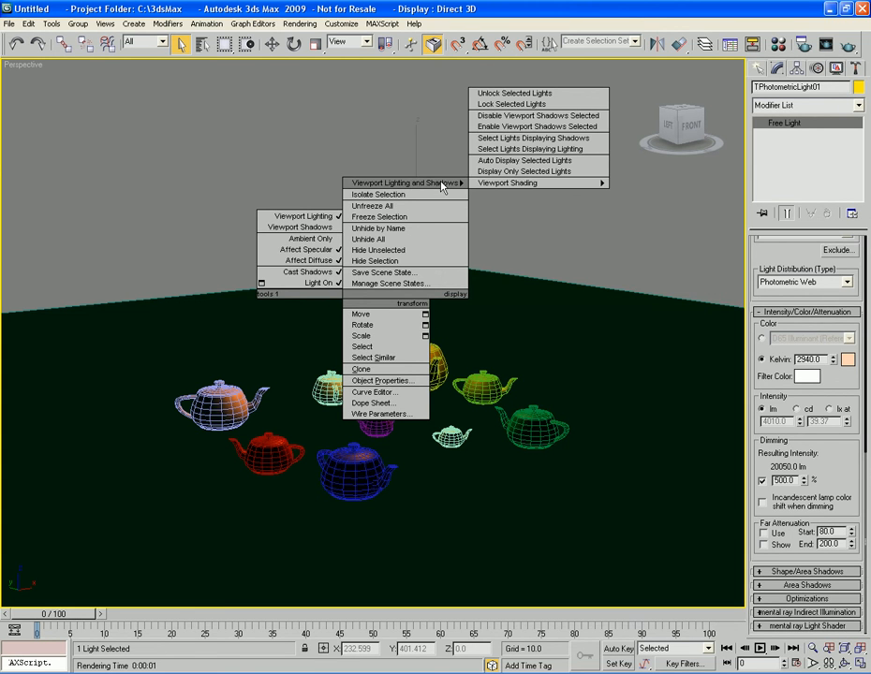
mouse_move(537, 183)
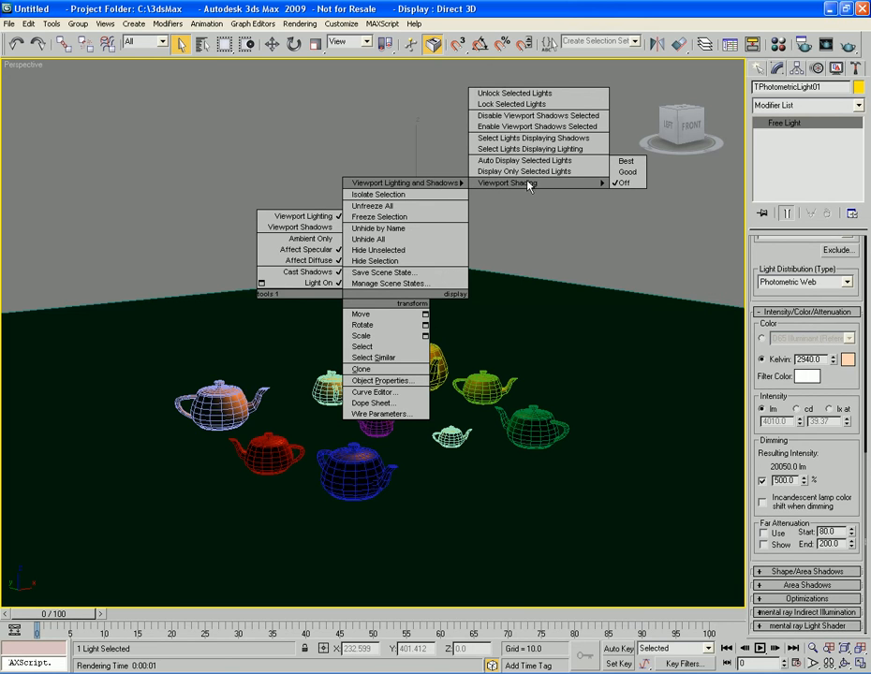
left_click(634, 166)
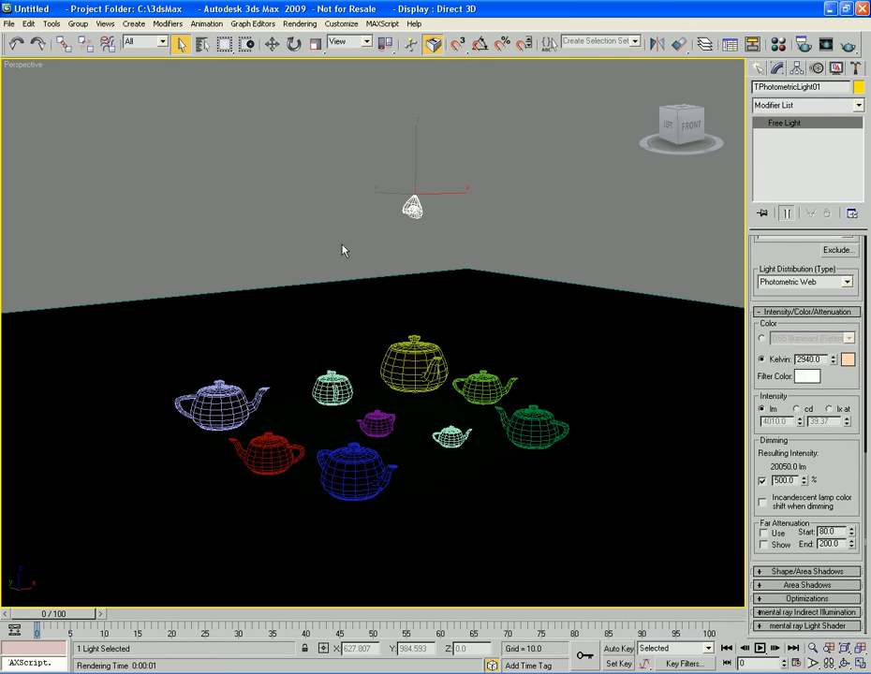
Step: Examine the viewport lighting and shadow commands available for the selected light
right_click(324, 181)
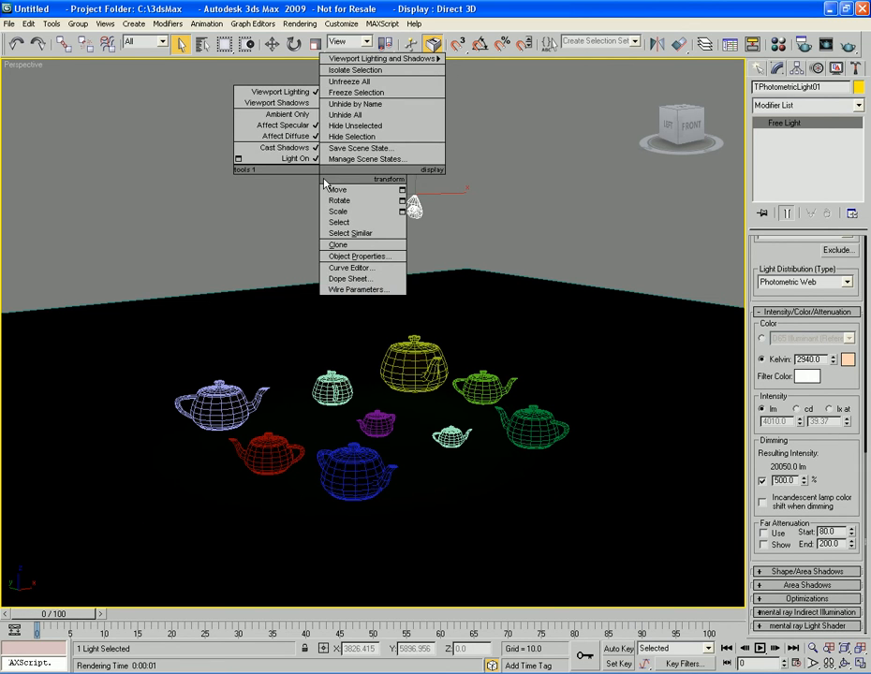
key("Escape")
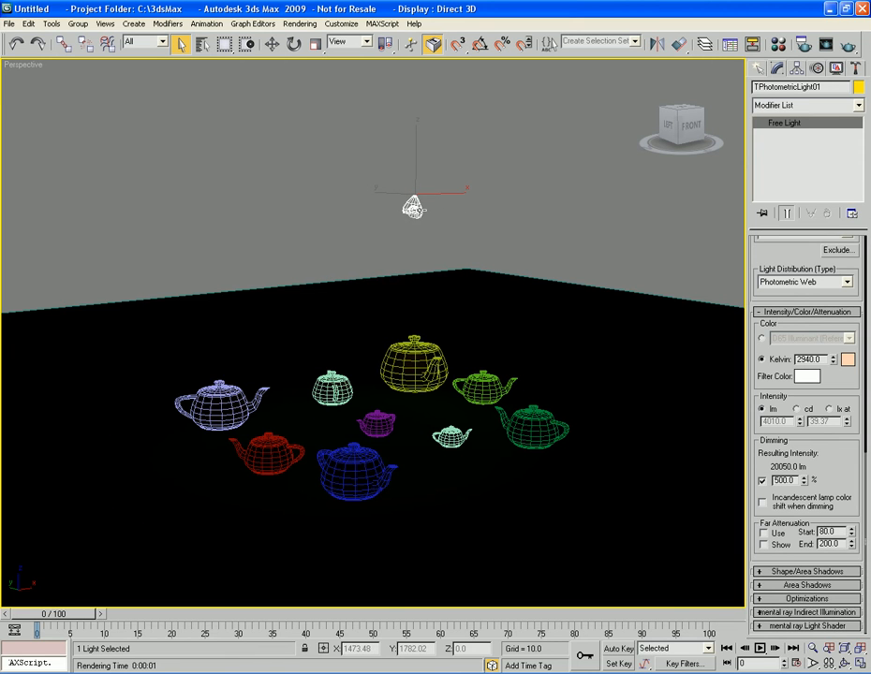
right_click(301, 173)
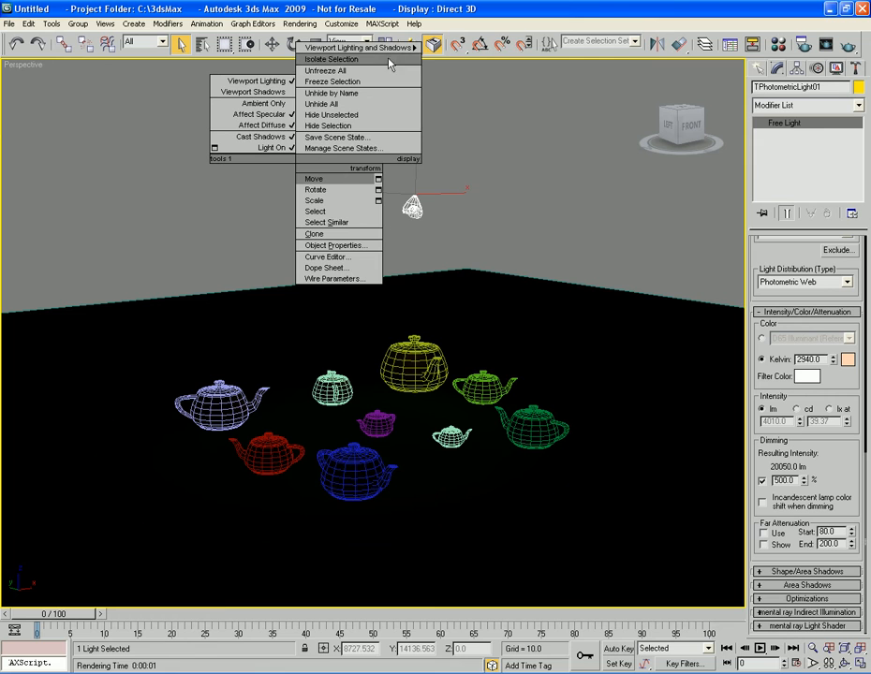
mouse_move(386, 53)
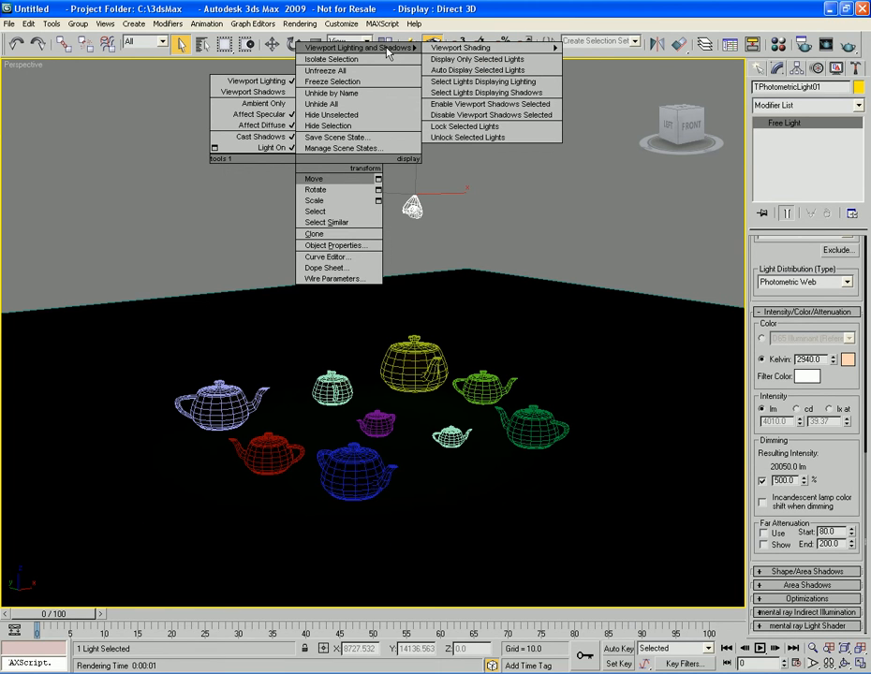
left_click(500, 97)
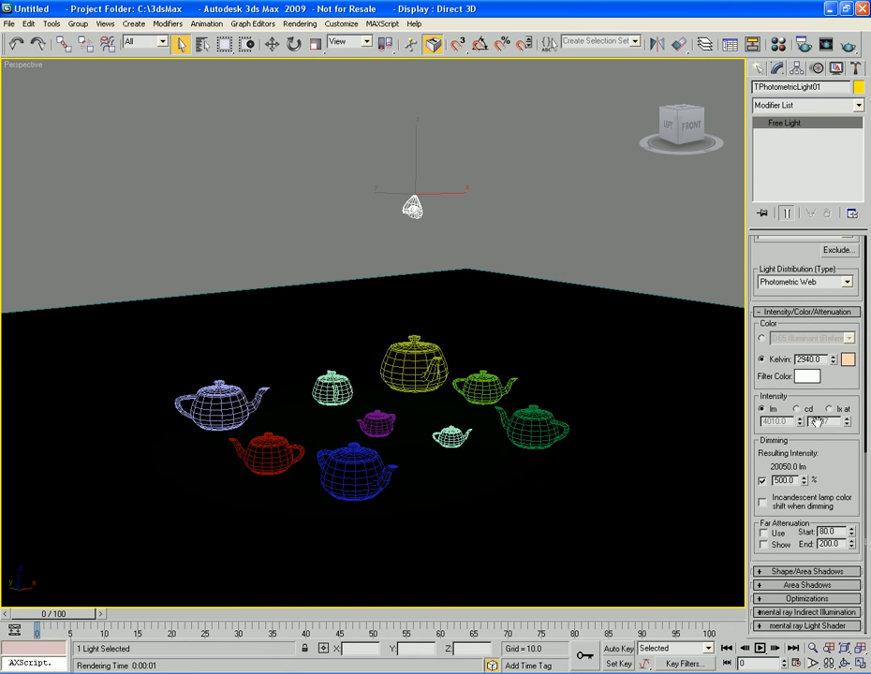
Step: Raise the light's dimming to 1304.1%, trying the dimming toggle and the cd unit before restoring lm
left_click_drag(803, 483, 804, 457)
left_click(763, 482)
left_click(763, 482)
left_click(797, 410)
left_click(761, 409)
Step: Raise the light's Kelvin temperature to 3175.2 and lower the light to a Z height of about 128.6
left_click_drag(833, 361, 833, 351)
key("w")
left_click_drag(417, 135, 445, 158)
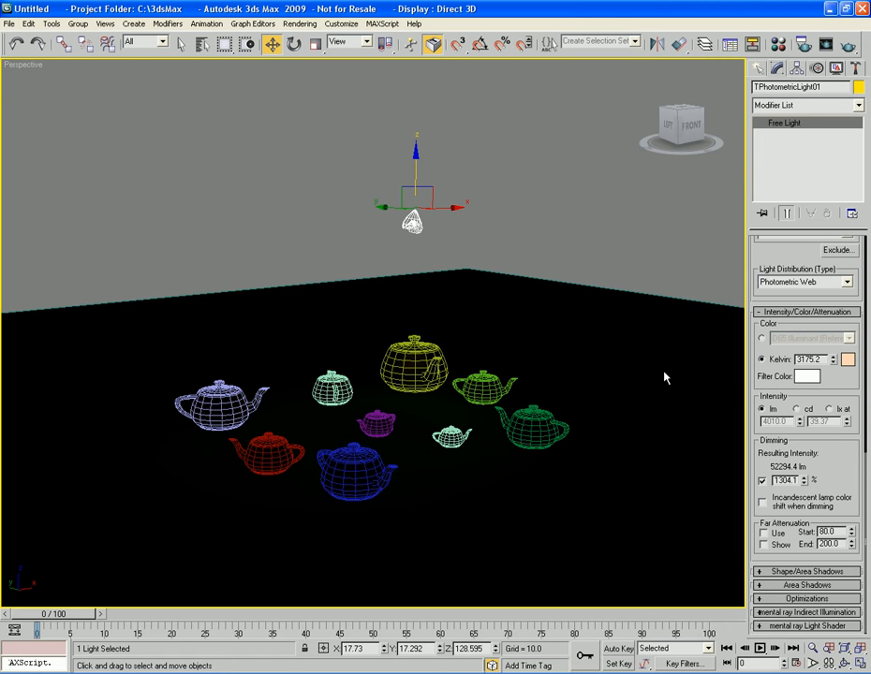
Step: Try the Spotlight light distribution and restore Photometric Web
scroll(846, 365, "up", 3)
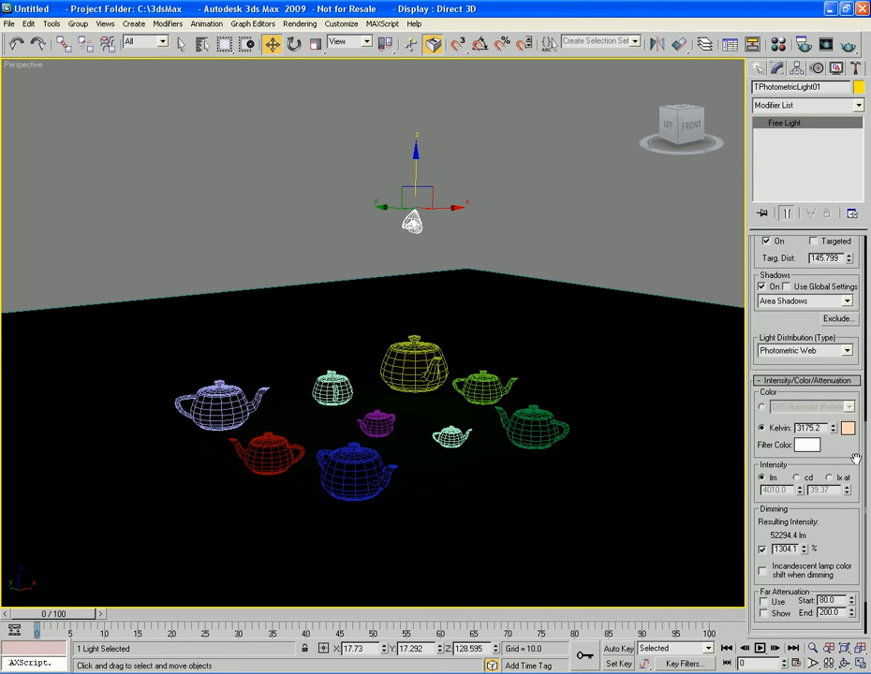
left_click(847, 352)
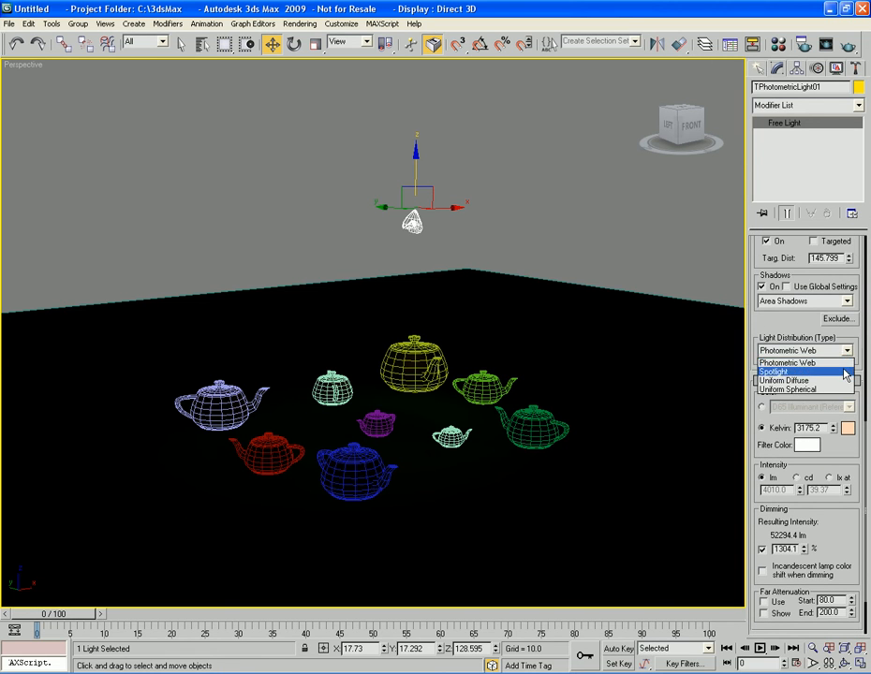
left_click(846, 372)
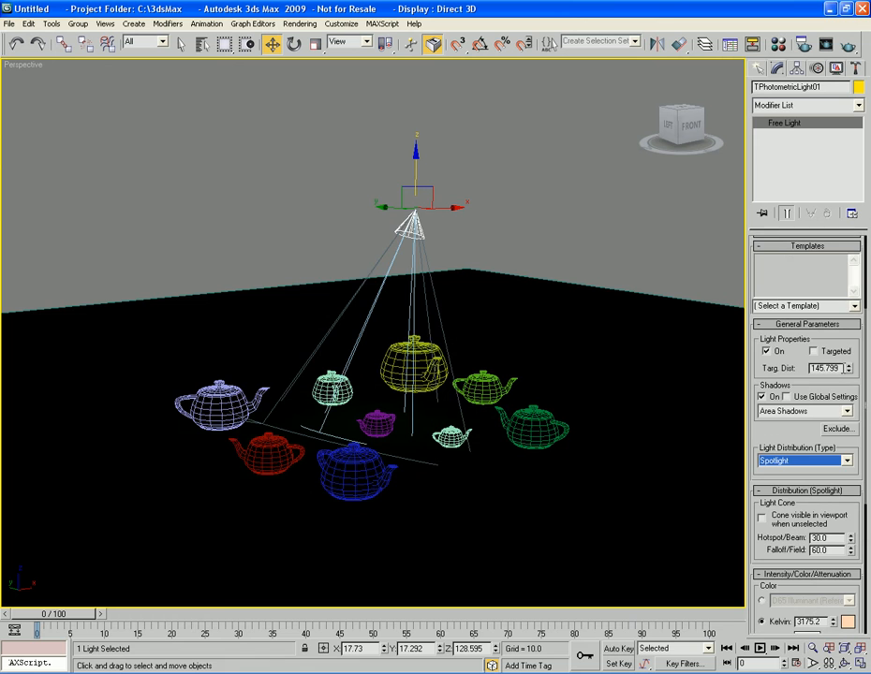
left_click(847, 461)
left_click(846, 474)
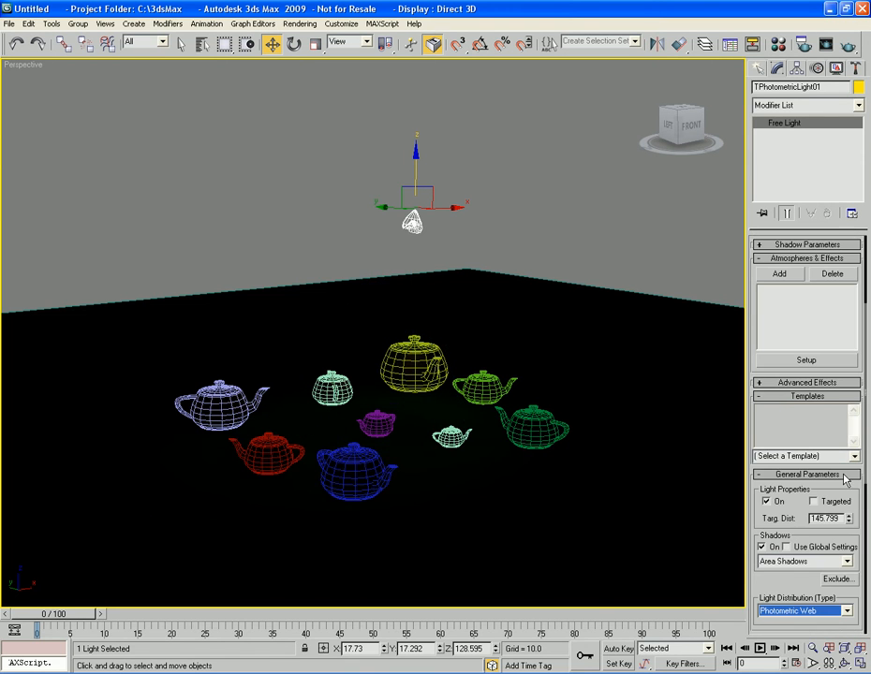
Step: Render the teapot scene with the adjusted photometric light and close the rendered frame
left_click_drag(861, 504, 849, 273)
key("shift+q")
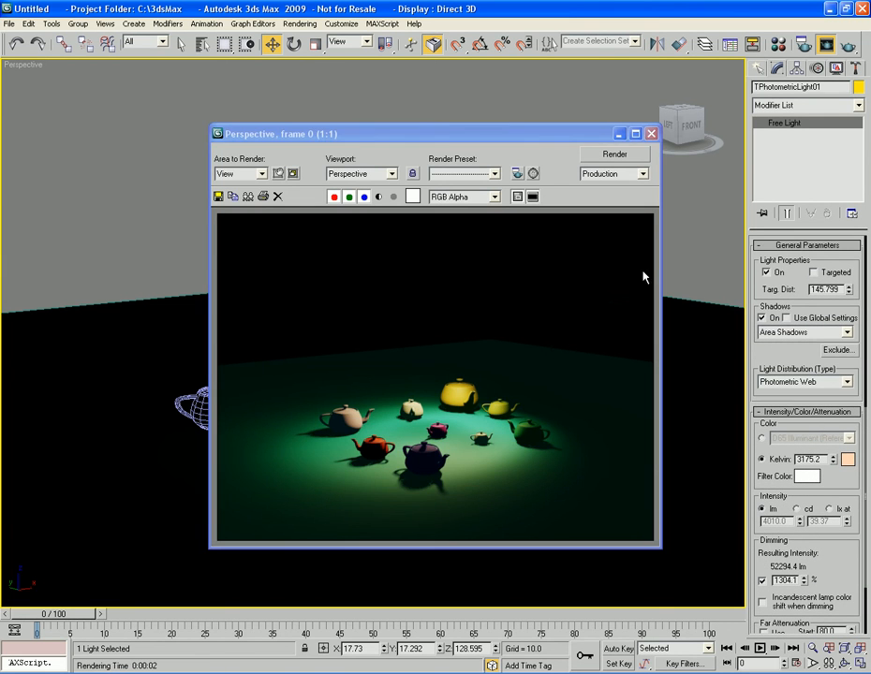
left_click(652, 134)
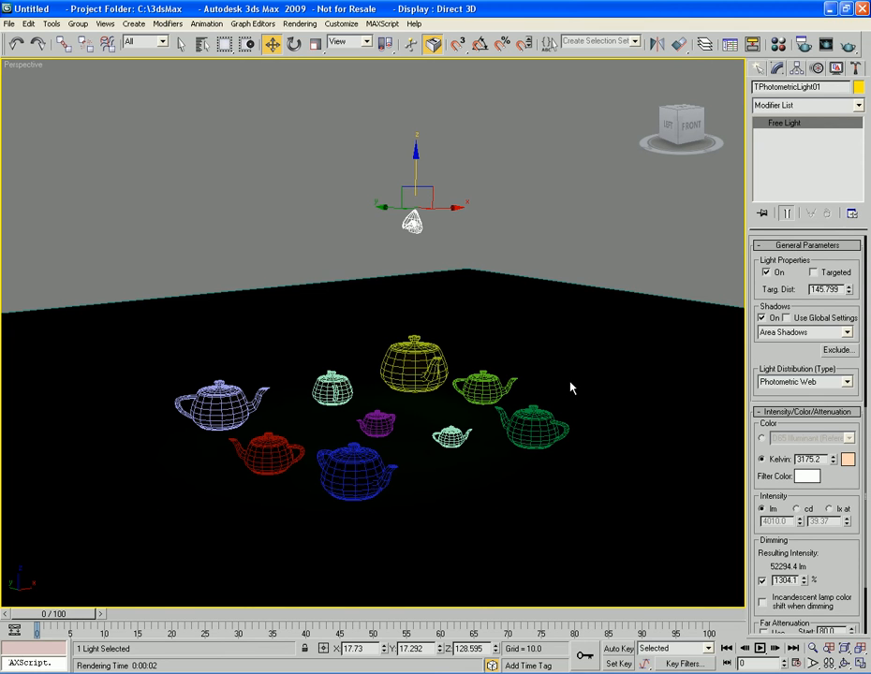
Step: Delete the photometric light above the teapots
key("q")
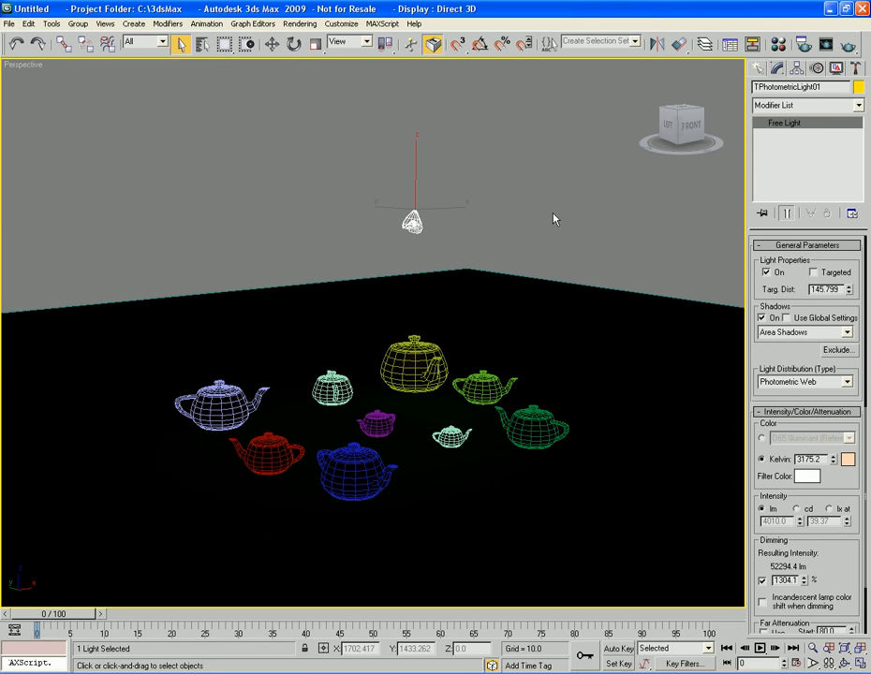
left_click_drag(382, 198, 461, 260)
key("Delete")
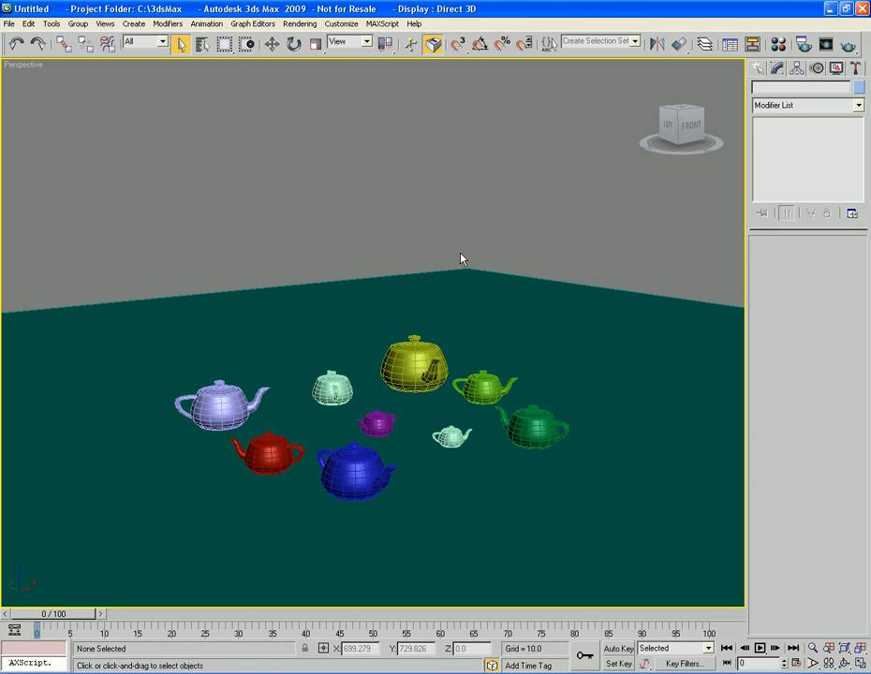
Step: Create a standard Target Spot light on the ground among the teapots
left_click(760, 72)
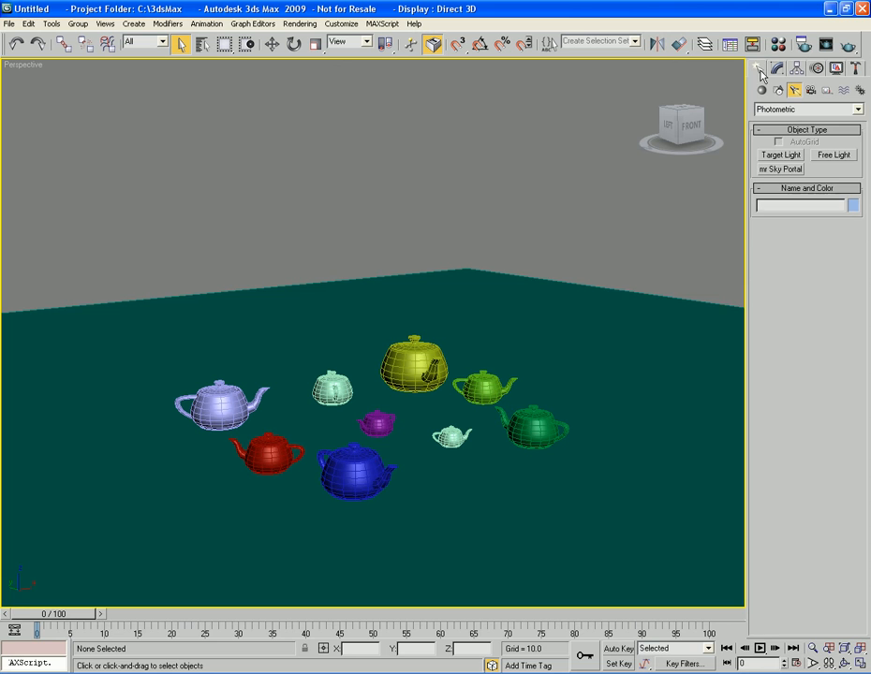
left_click(796, 109)
left_click(795, 131)
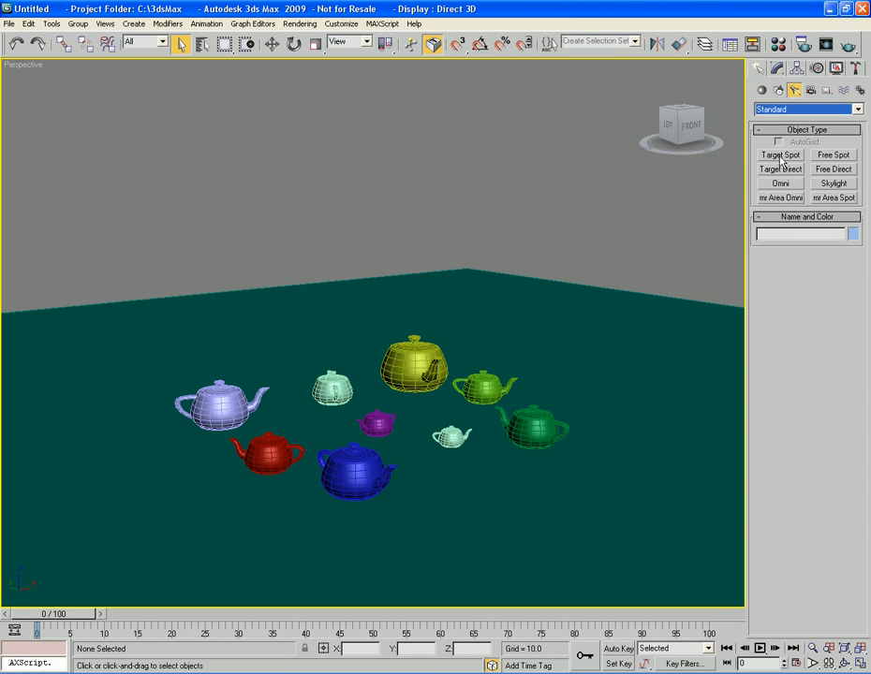
left_click(782, 156)
left_click_drag(367, 427, 342, 435)
Step: Move the spotlight to about X 112.8, Y 19.1, Z 194.4 and its target to the purple teapot
key("w")
left_click_drag(388, 388, 536, 82)
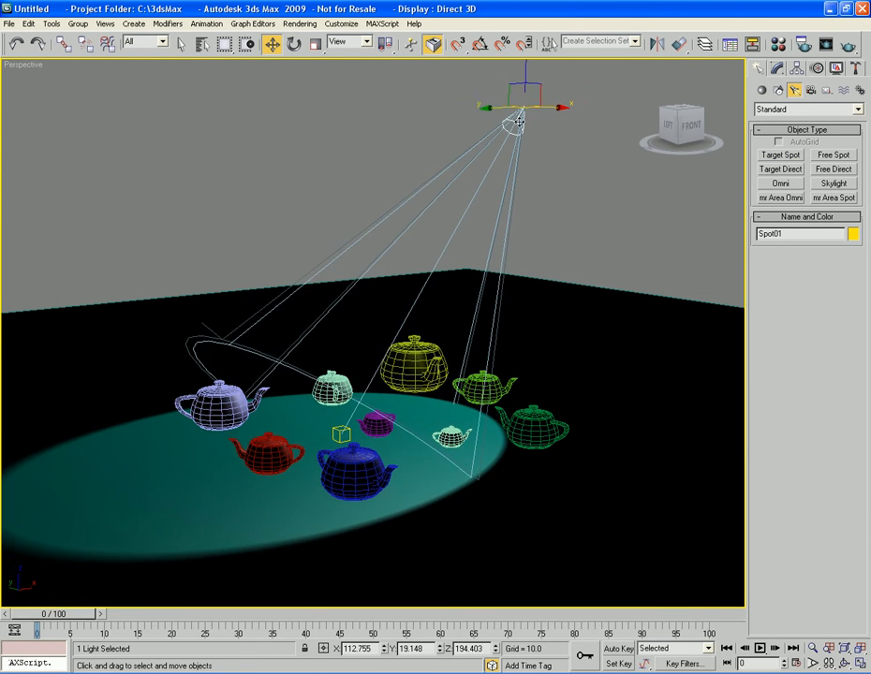
left_click(340, 434)
left_click_drag(340, 434, 379, 427)
key("q")
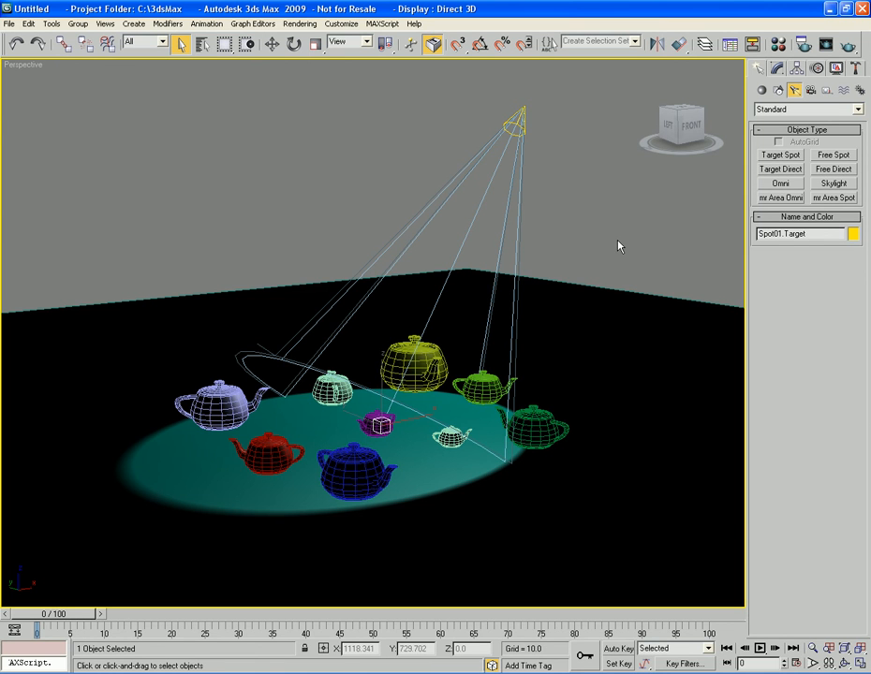
Step: Turn on the spotlight's Shadow Map shadows and render the teapot scene
key("1")
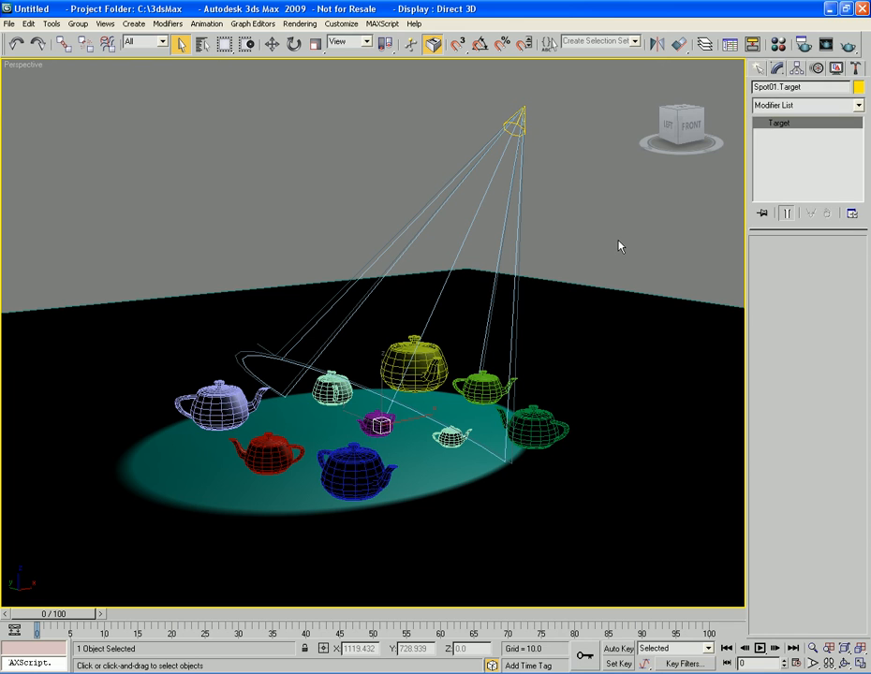
left_click(515, 125)
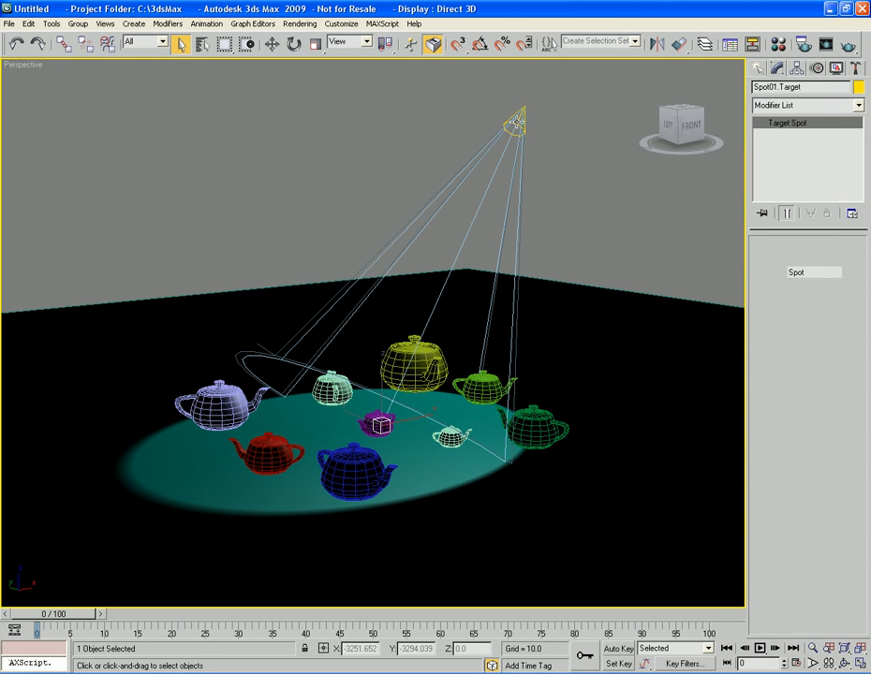
left_click(763, 317)
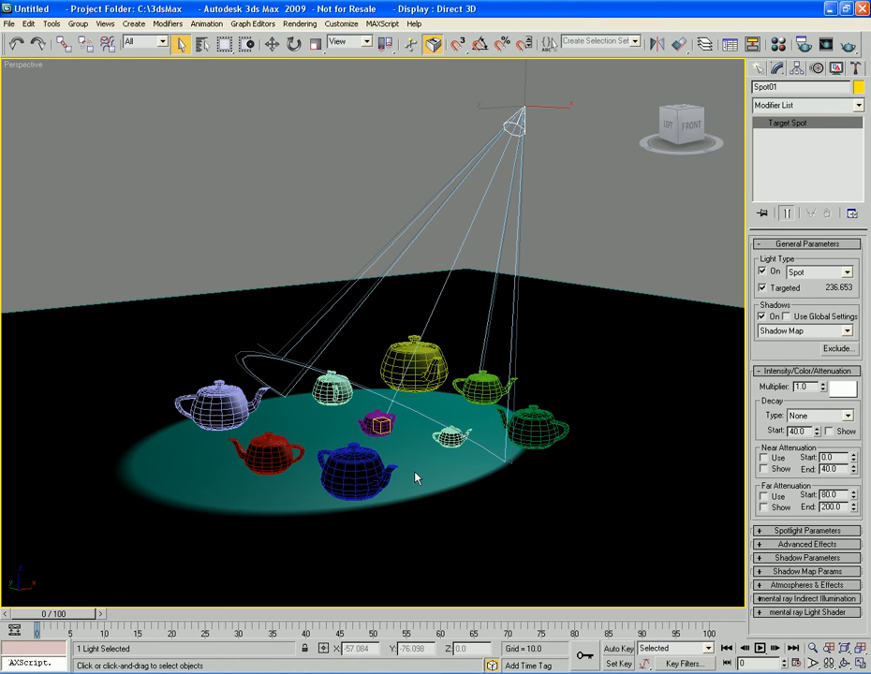
key("shift+q")
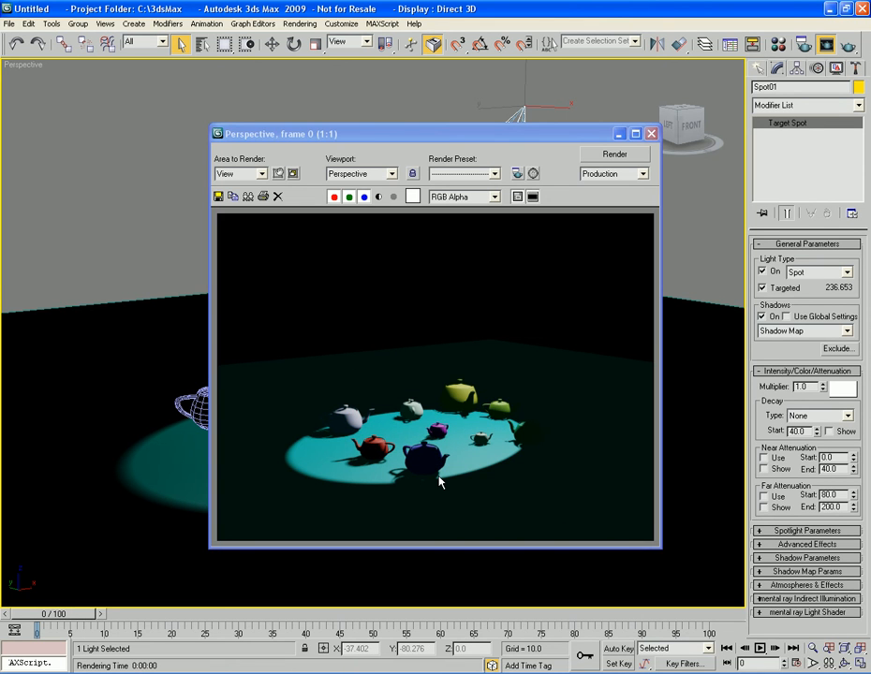
Step: Close the render and select the lights displaying shadows in the viewport
left_click(653, 134)
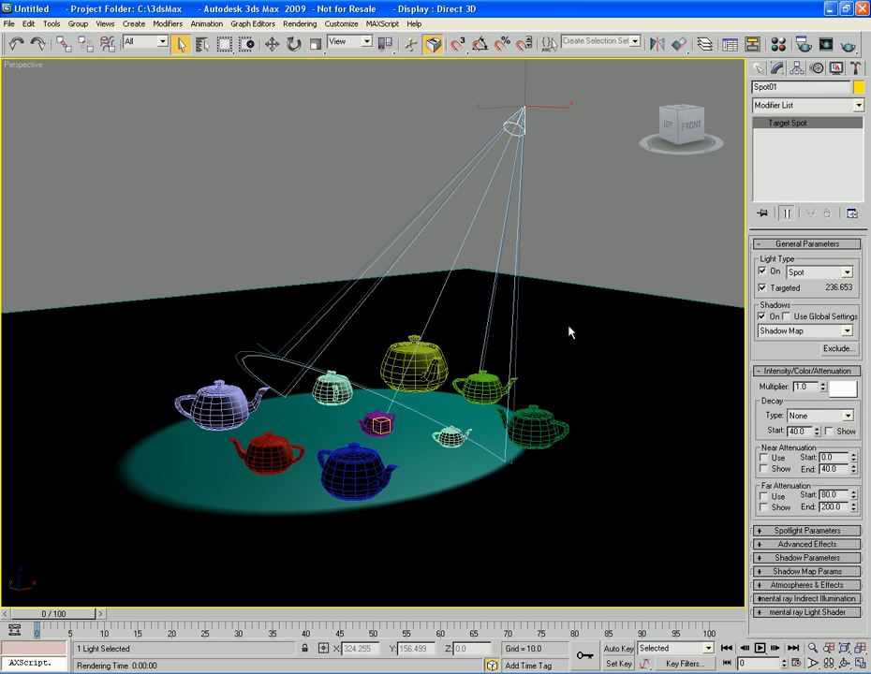
right_click(336, 180)
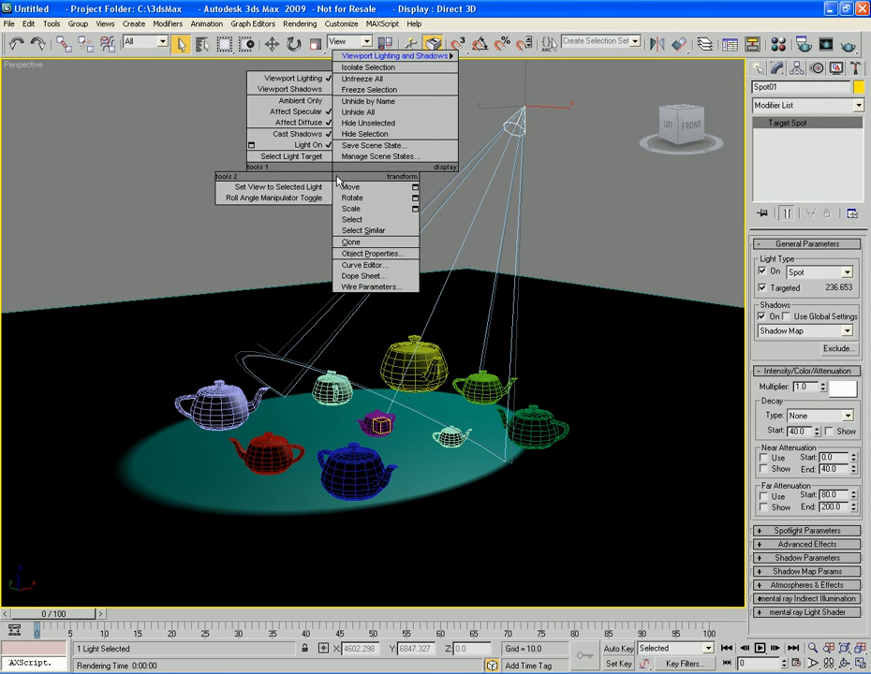
mouse_move(399, 58)
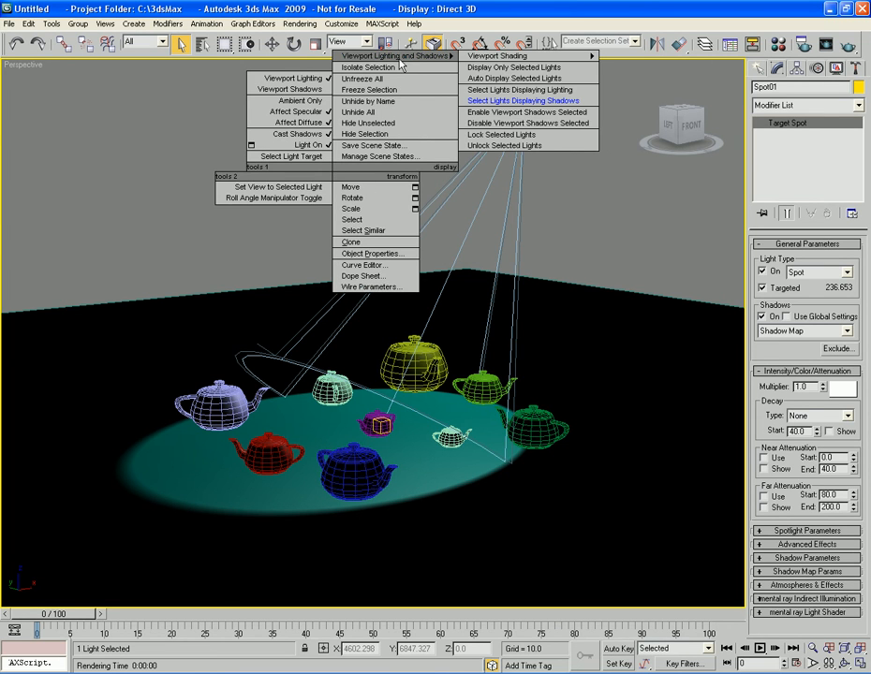
mouse_move(544, 60)
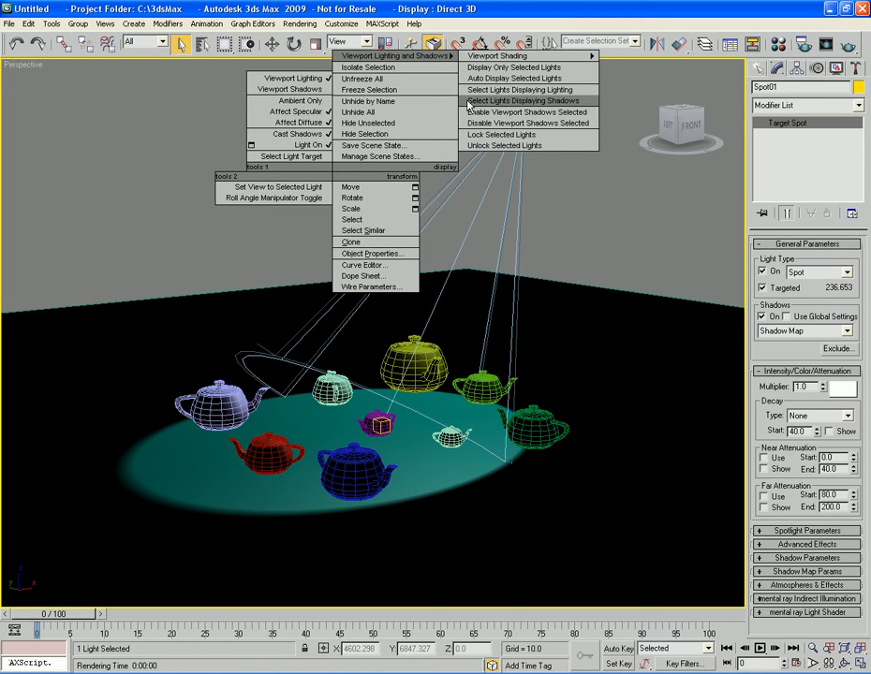
left_click(547, 101)
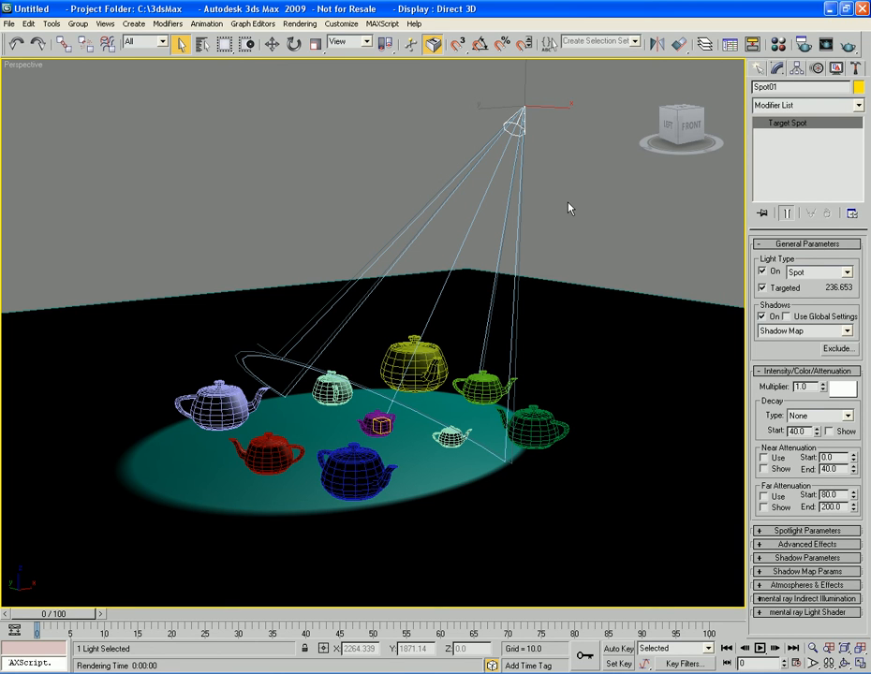
Step: Lower the spotlight vertically toward the teapots, to a target distance of about 217
key("w")
left_click_drag(521, 73, 535, 181)
key("q")
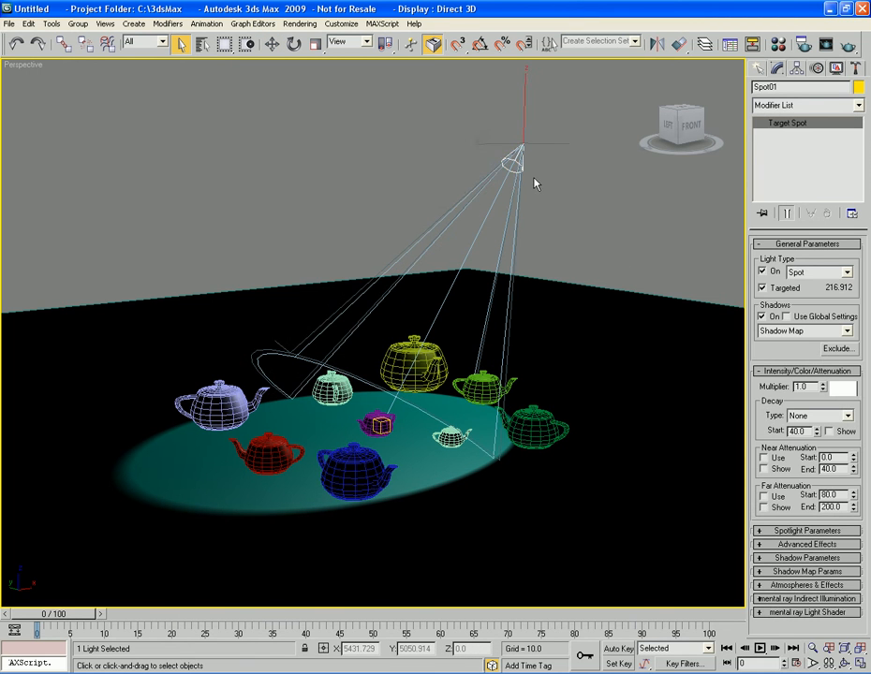
Step: Try the viewport lighting and shadow commands again on the lowered spotlight, including selecting the lights displaying shadows
right_click(530, 174)
mouse_move(590, 58)
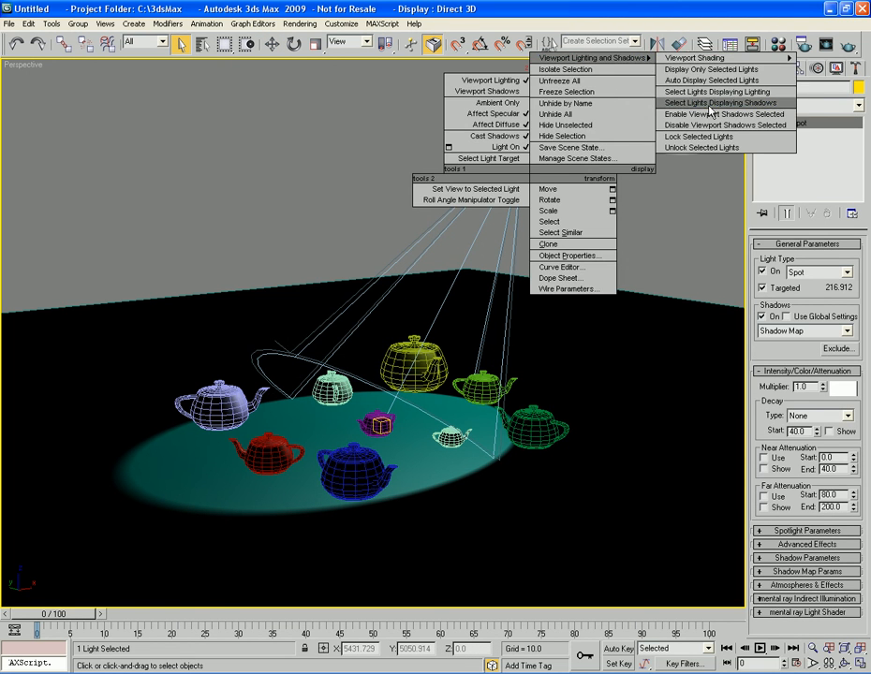
left_click(719, 111)
right_click(510, 159)
mouse_move(572, 43)
left_click(679, 78)
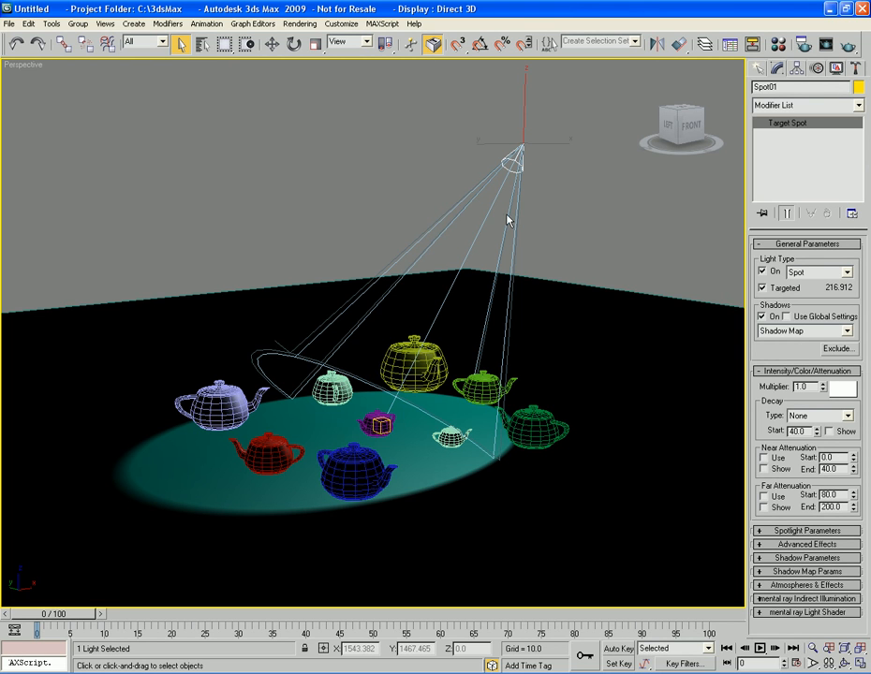
Step: Enable viewport shadows for the selected spotlight
right_click(368, 193)
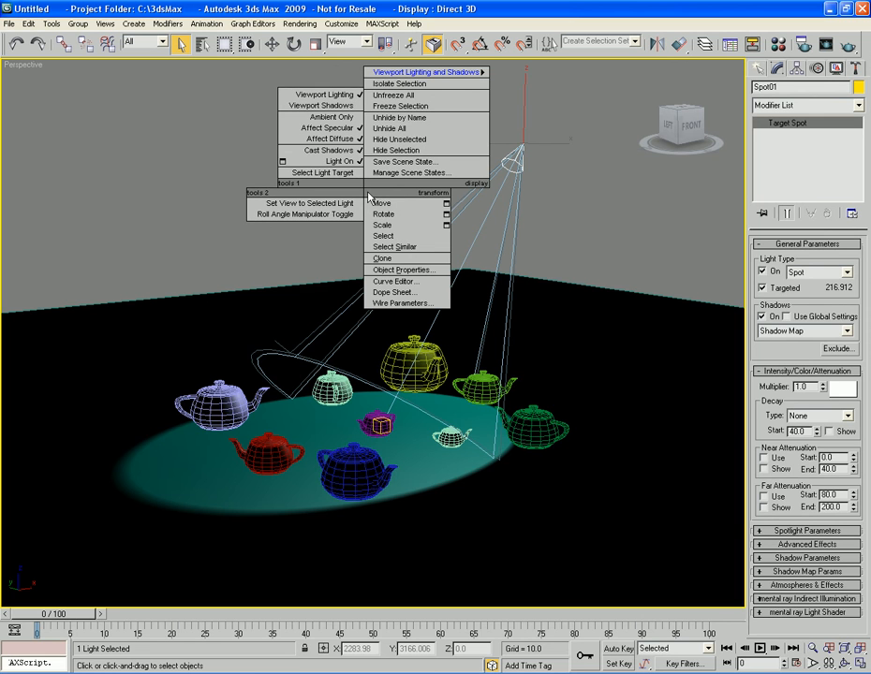
mouse_move(433, 75)
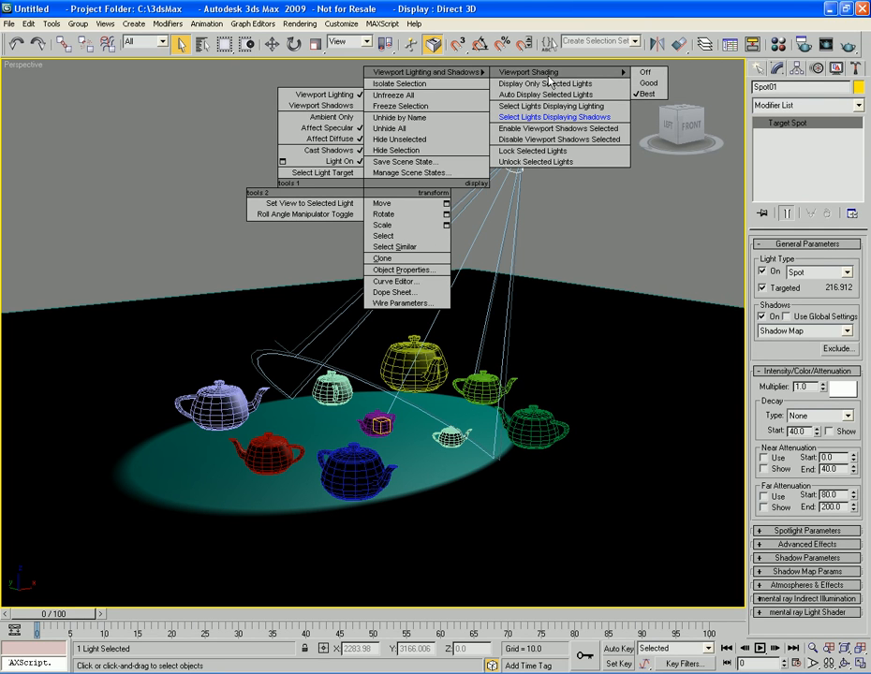
left_click(552, 129)
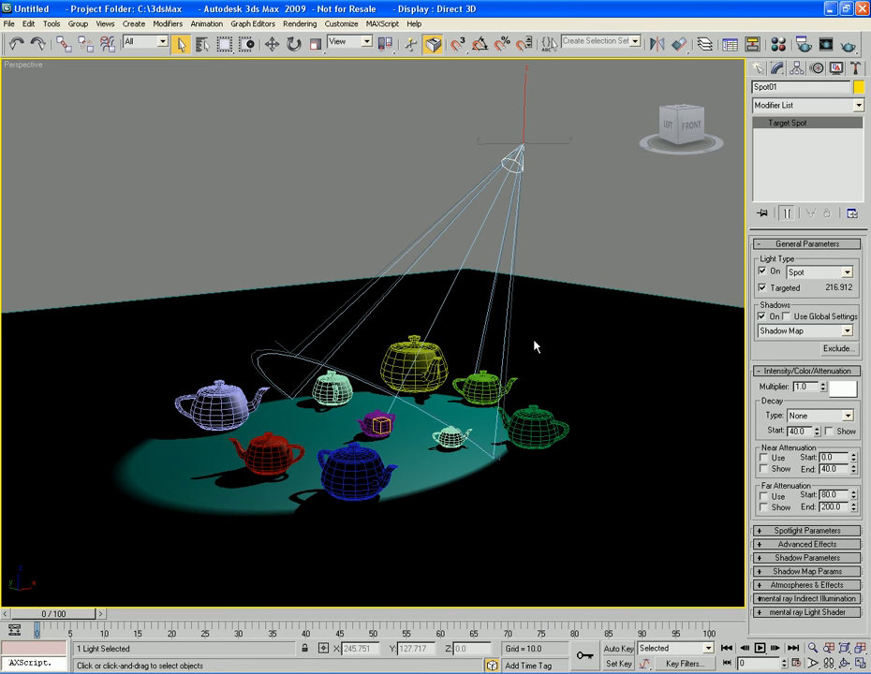
Step: Raise the spotlight vertically to a target distance of about 225
key("w")
mouse_move(536, 122)
left_mouse_down()
mouse_move(456, 146)
mouse_move(611, 129)
mouse_move(639, 159)
mouse_move(603, 209)
mouse_move(486, 179)
mouse_move(589, 127)
mouse_move(599, 136)
mouse_move(592, 165)
mouse_move(600, 197)
mouse_move(570, 140)
mouse_move(584, 179)
mouse_move(551, 179)
mouse_move(551, 91)
mouse_move(589, 207)
mouse_move(552, 148)
mouse_move(496, 112)
mouse_move(502, 130)
mouse_move(568, 118)
mouse_move(553, 92)
mouse_move(559, 76)
mouse_move(540, 146)
mouse_move(536, 75)
mouse_move(539, 103)
left_mouse_up()
key("q")
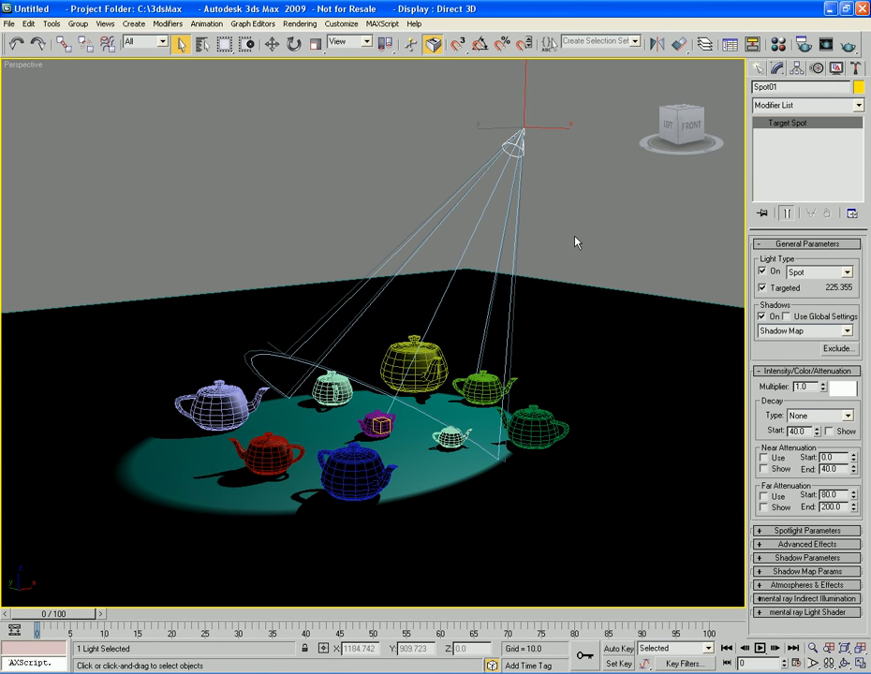
Step: Use the Manipulate mode to shrink the spotlight's hotspot to about 27.33, and render the scene
left_click(412, 46)
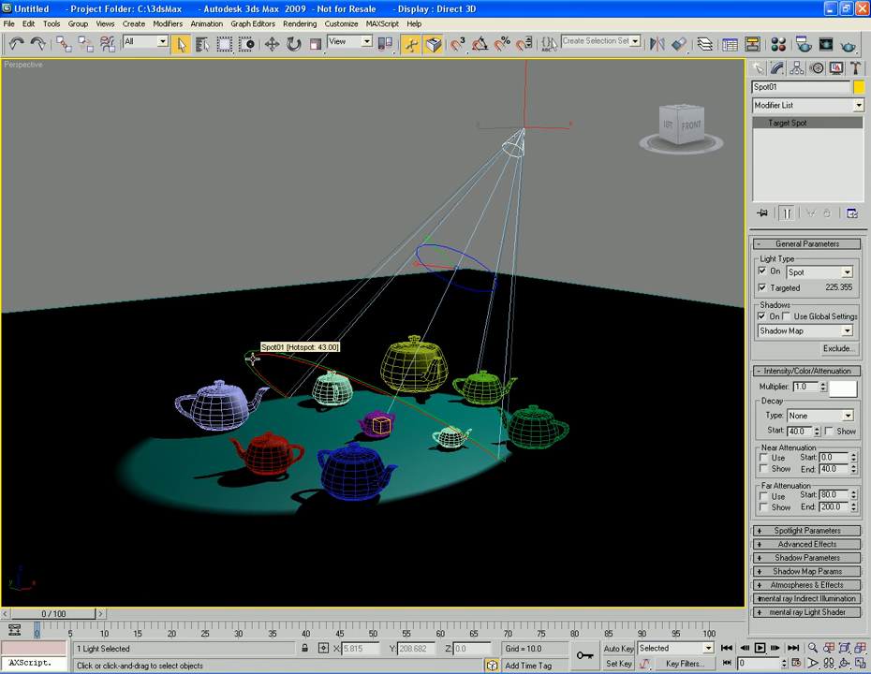
left_click_drag(253, 358, 308, 395)
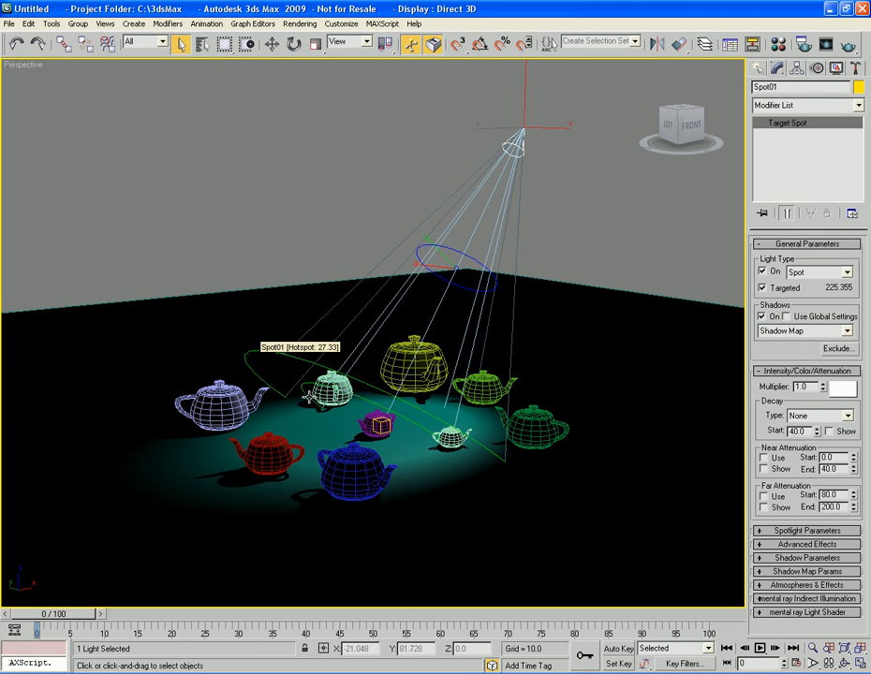
key("F9")
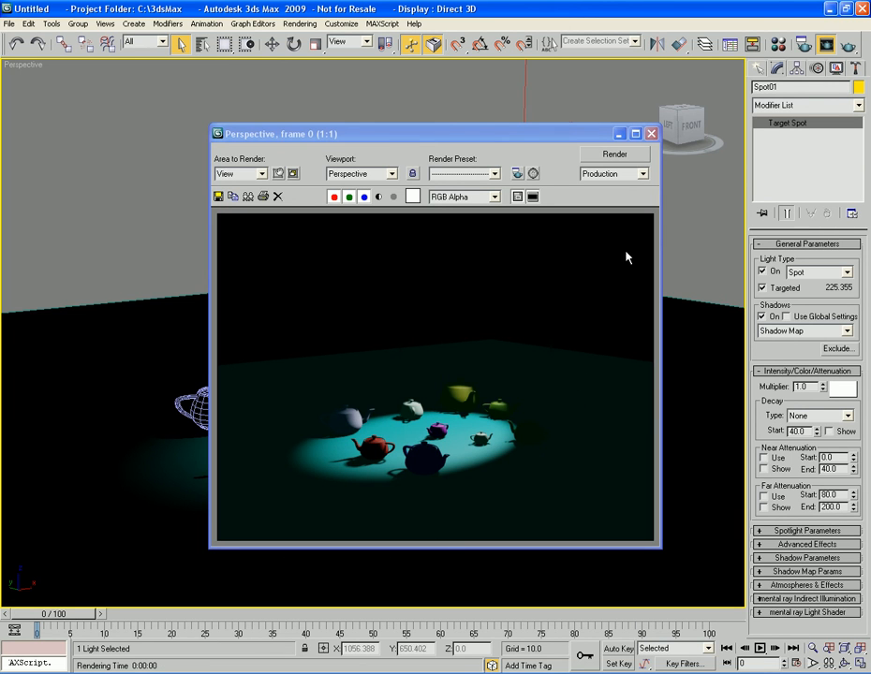
Step: Close the render, widen the spotlight's outer falloff ring beyond the surrounding teapots, and render the scene again
left_click(651, 134)
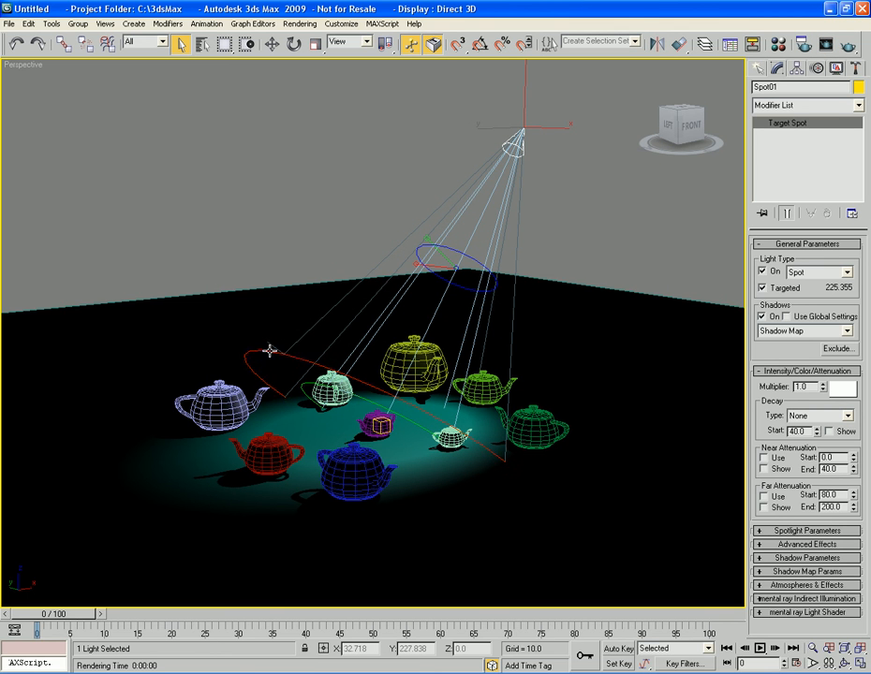
left_click_drag(287, 354, 270, 332)
key("shift+q")
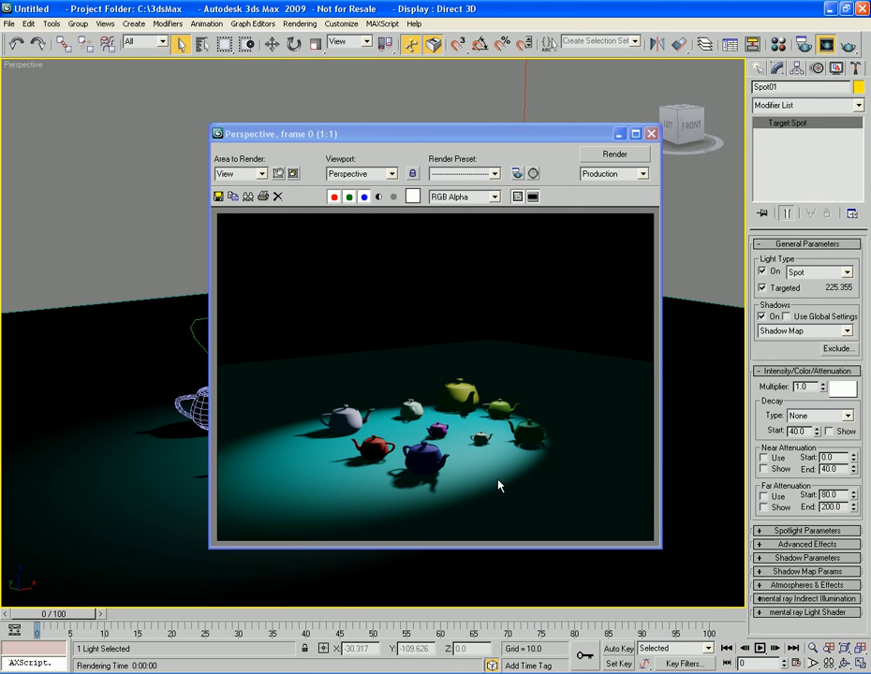
Step: Close the render, roll the spotlight slightly about its beam axis, and render the teapots once more
left_click(652, 134)
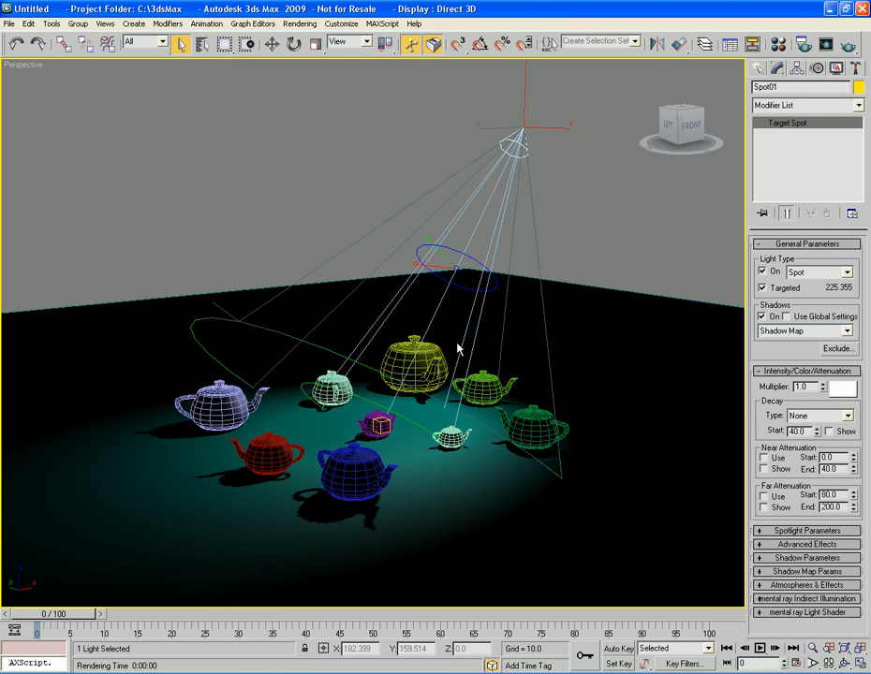
mouse_move(455, 250)
left_mouse_down()
mouse_move(455, 209)
mouse_move(455, 266)
mouse_move(455, 258)
left_mouse_up()
key("F9")
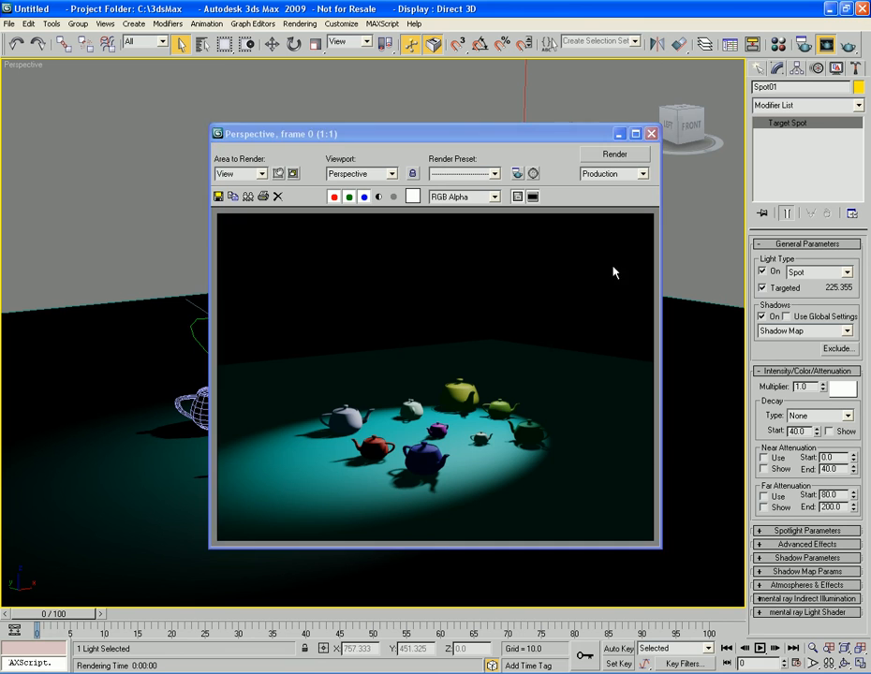
Step: Close the render, roll the spotlight with its manipulator through angles such as 79 and about -11, and leave Manipulate mode
left_click(650, 133)
left_click_drag(446, 270, 454, 269)
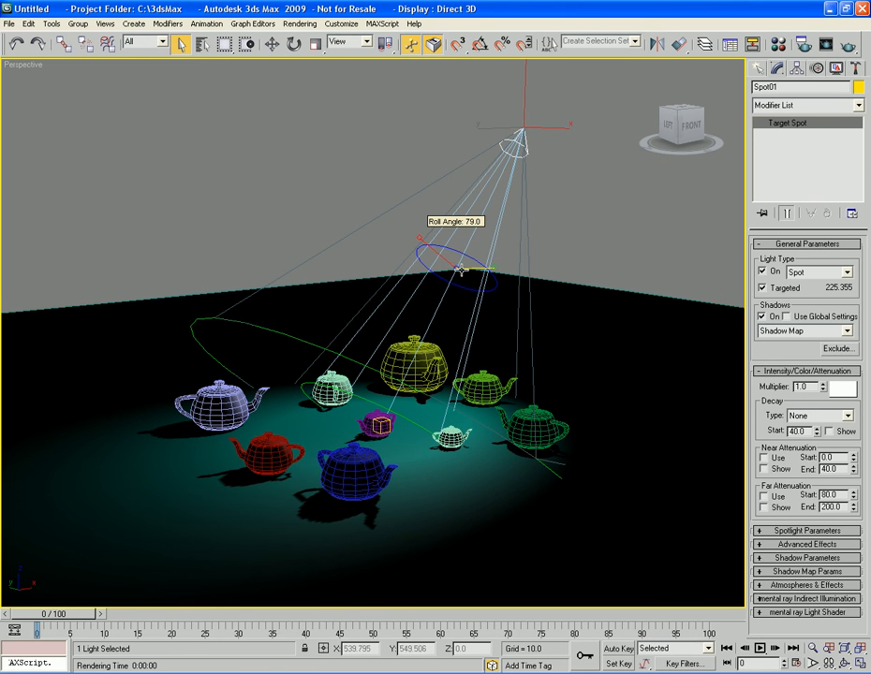
mouse_move(453, 282)
left_mouse_down()
mouse_move(454, 353)
mouse_move(453, 271)
left_mouse_up()
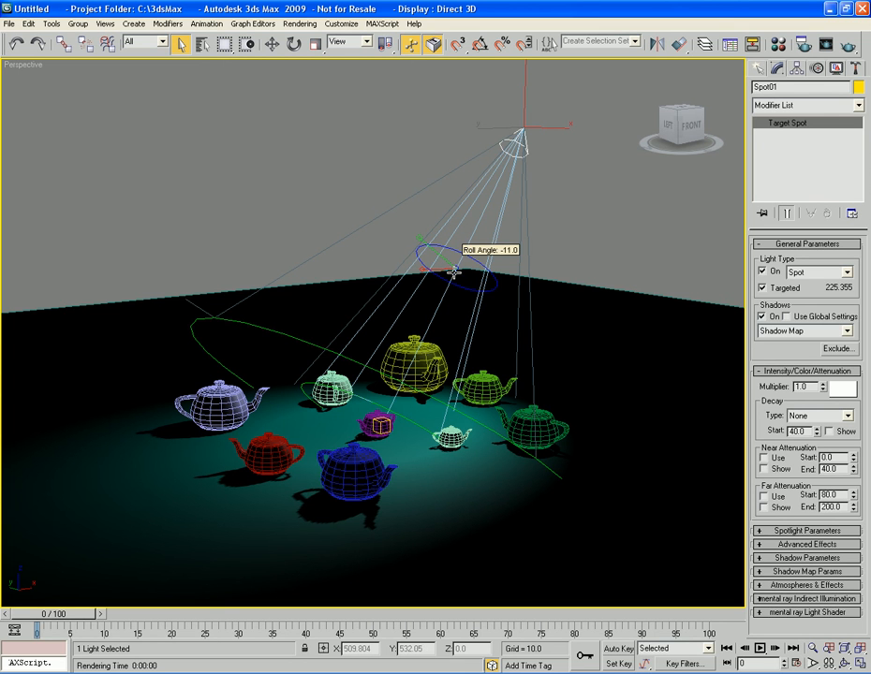
left_click(468, 263)
left_click(468, 263)
mouse_move(469, 259)
left_mouse_down()
mouse_move(449, 239)
mouse_move(463, 255)
left_mouse_up()
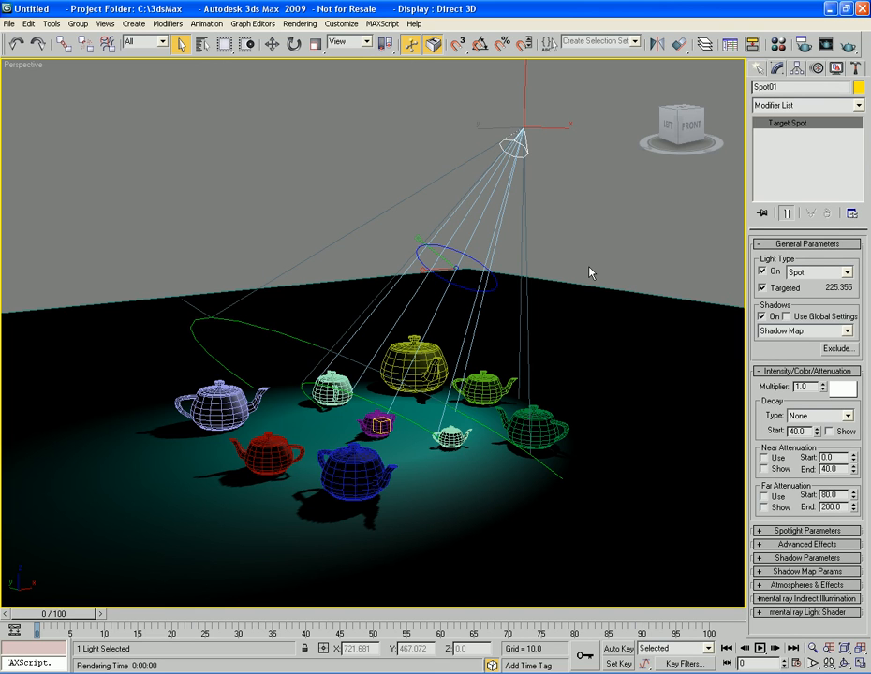
left_click(412, 44)
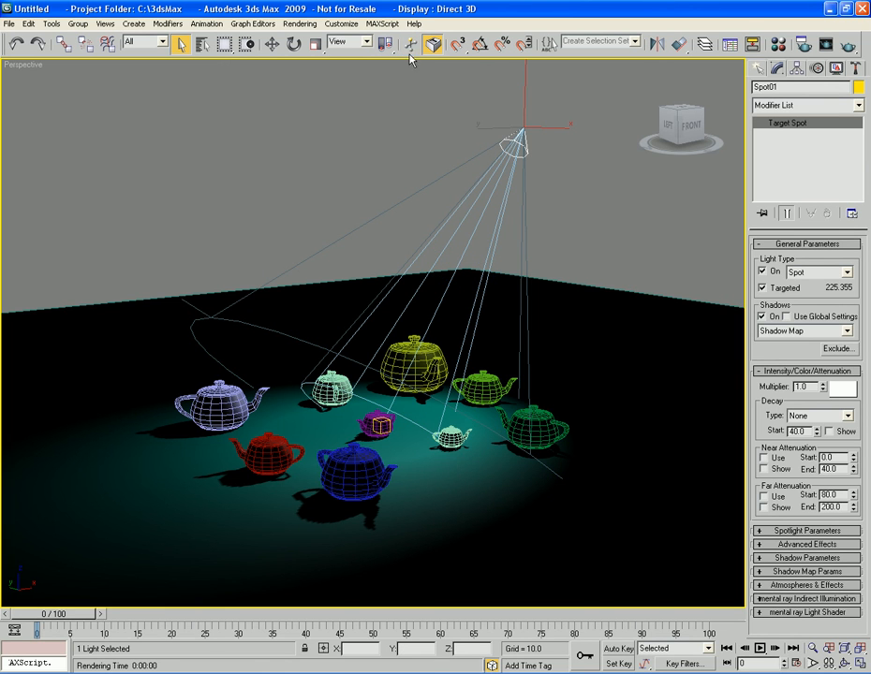